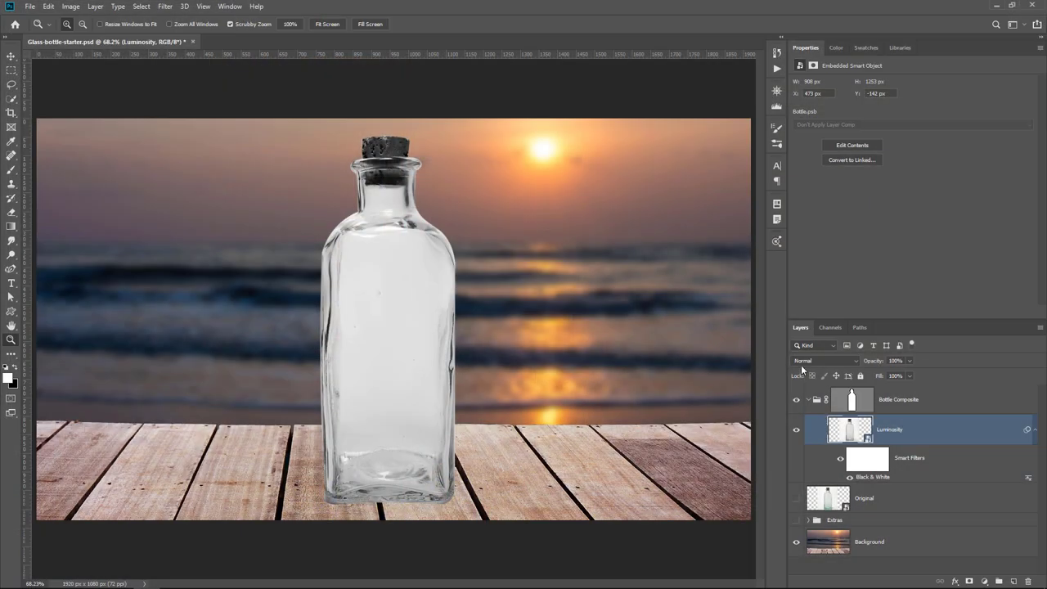
# Step: Blend the Luminosity layer in Multiply and darken its midtones to 0.80 with a Levels filter
pyautogui.click(801, 365)
pyautogui.click(802, 361)
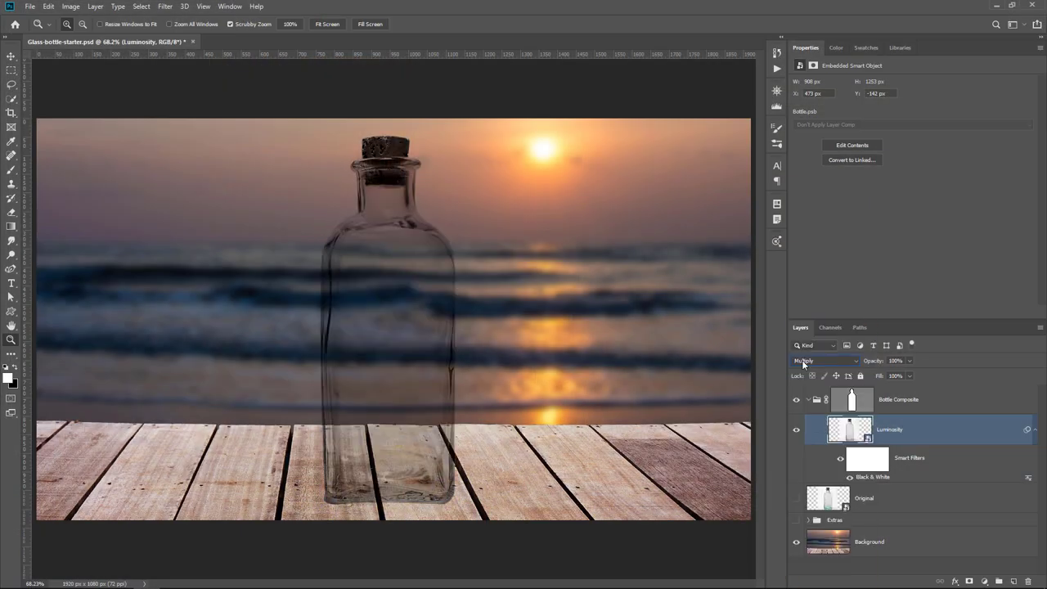
pyautogui.click(70, 5)
pyautogui.moveTo(90, 32)
pyautogui.click(196, 45)
pyautogui.moveTo(601, 203)
pyautogui.mouseDown()
pyautogui.moveTo(622, 201)
pyautogui.moveTo(612, 206)
pyautogui.mouseUp()
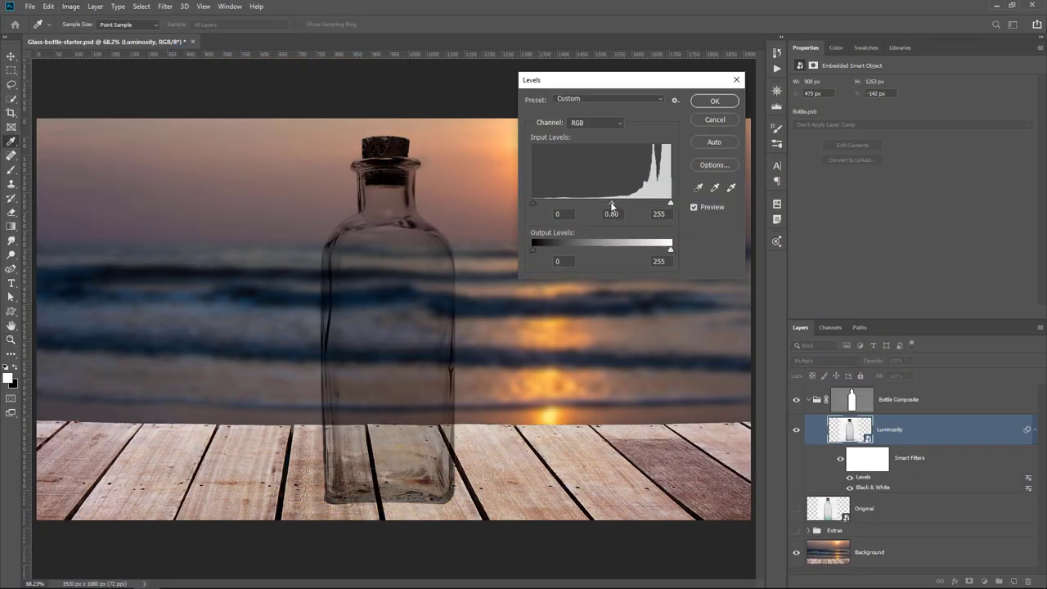
pyautogui.click(714, 100)
# Step: Copy Original into the bottle group as a visible 'Hue & Saturation' layer blended in Color mode
pyautogui.moveTo(864, 509); pyautogui.dragTo(900, 416)
pyautogui.click(1035, 459)
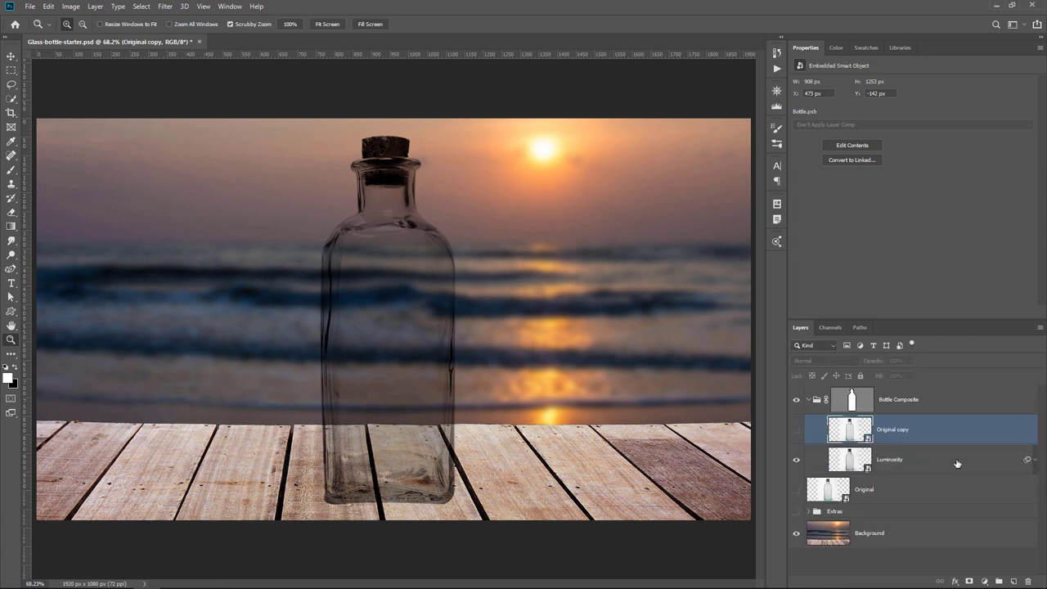
pyautogui.doubleClick(894, 429)
pyautogui.write('Hue & Saturation')
pyautogui.press('Return')
pyautogui.click(797, 429)
pyautogui.click(851, 360)
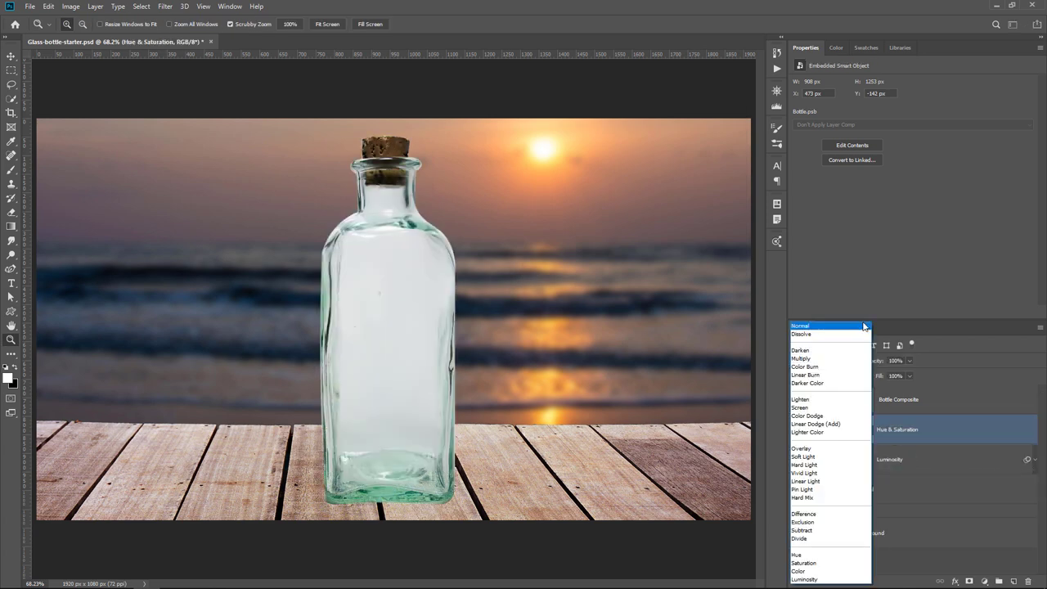
pyautogui.click(806, 571)
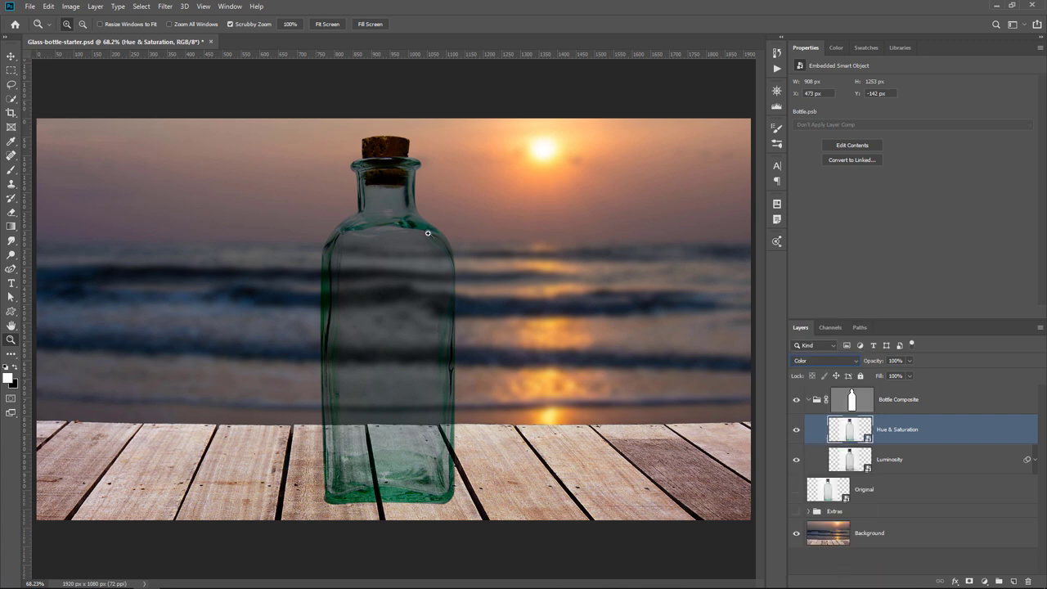
# Step: Duplicate the Luminosity layer, set the copy to Screen blending and open its Levels filter
pyautogui.click(886, 463)
pyautogui.hotkey('ctrl', 'j')
pyautogui.click(826, 360)
pyautogui.click(819, 406)
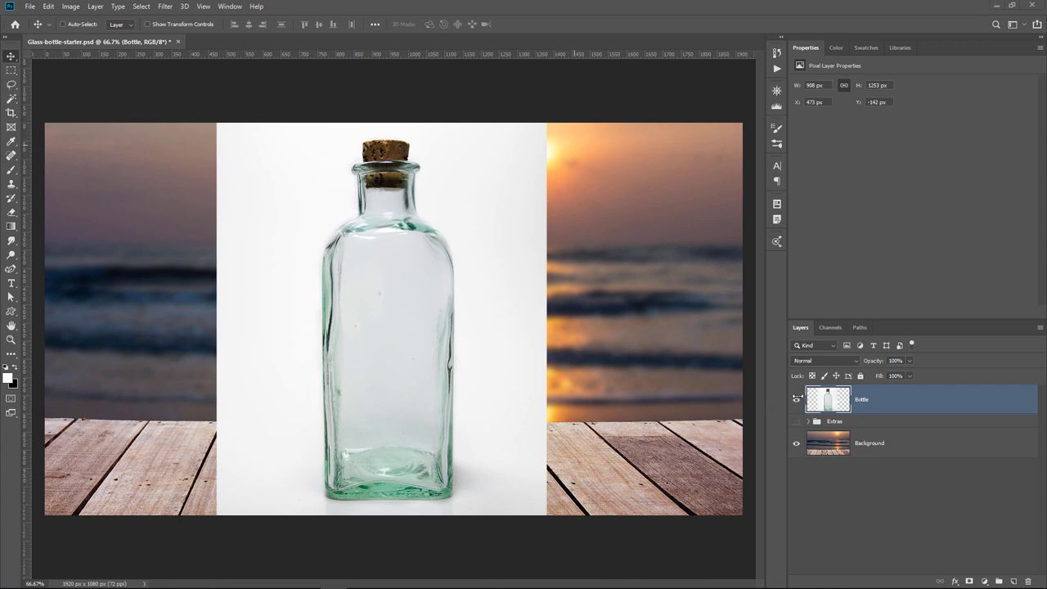
# Step: Briefly hide and reshow the Bottle layer, then convert Bottle into a smart object
pyautogui.click(797, 404)
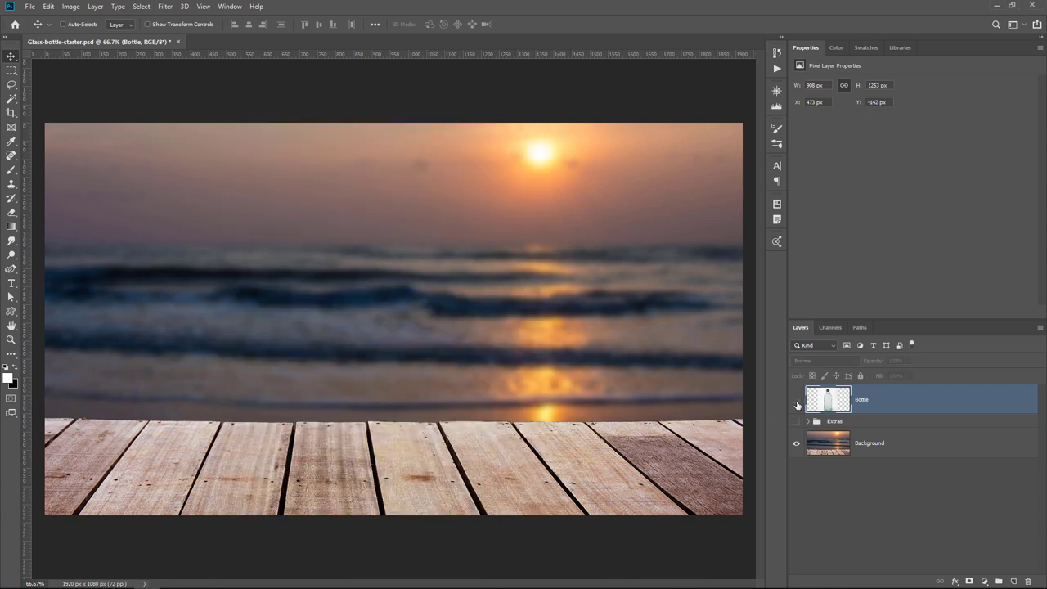
pyautogui.click(797, 400)
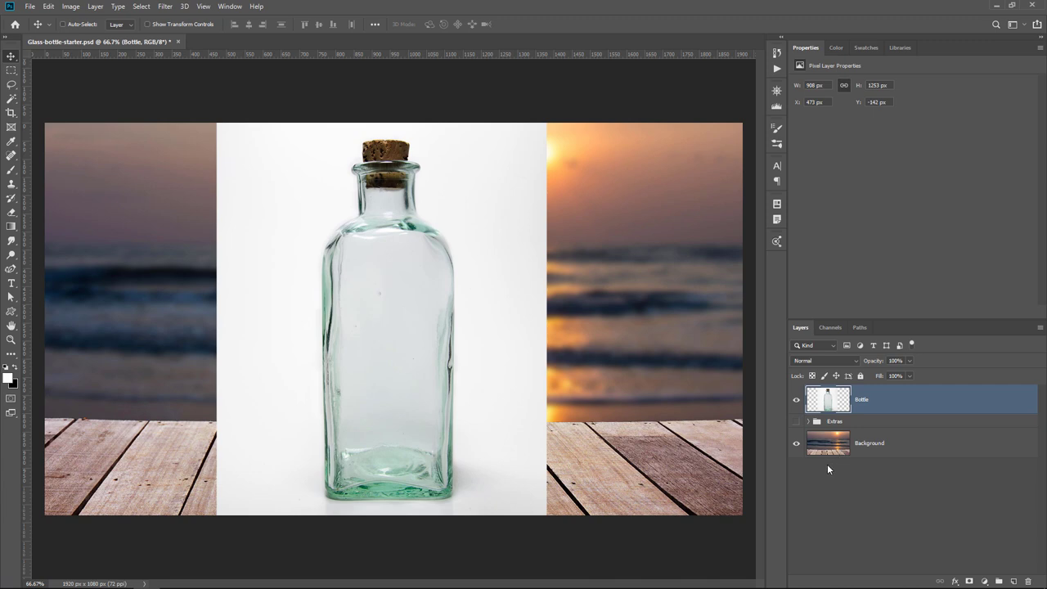
pyautogui.rightClick(893, 400)
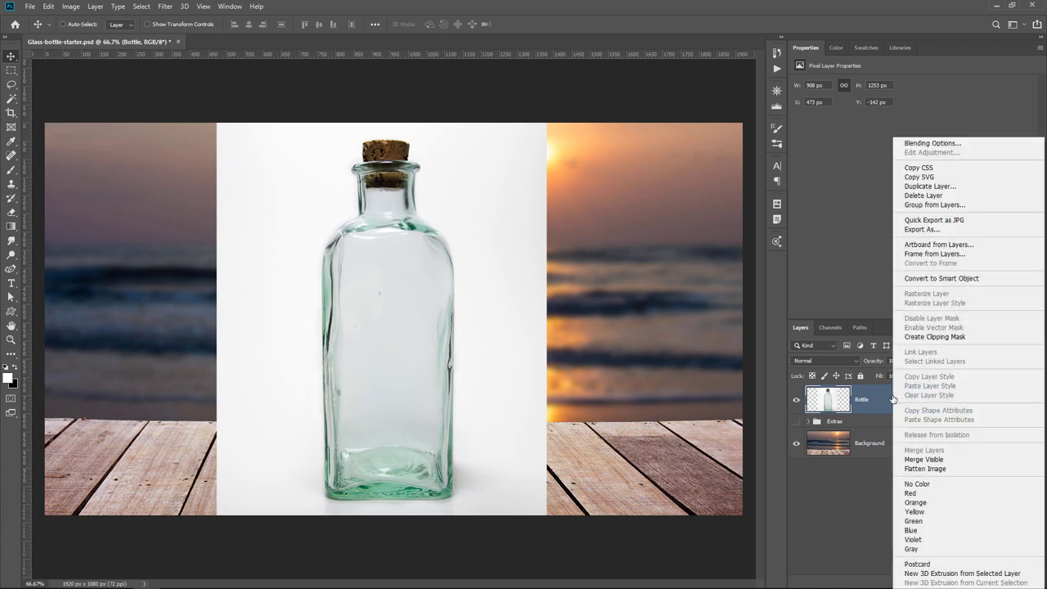
pyautogui.click(925, 279)
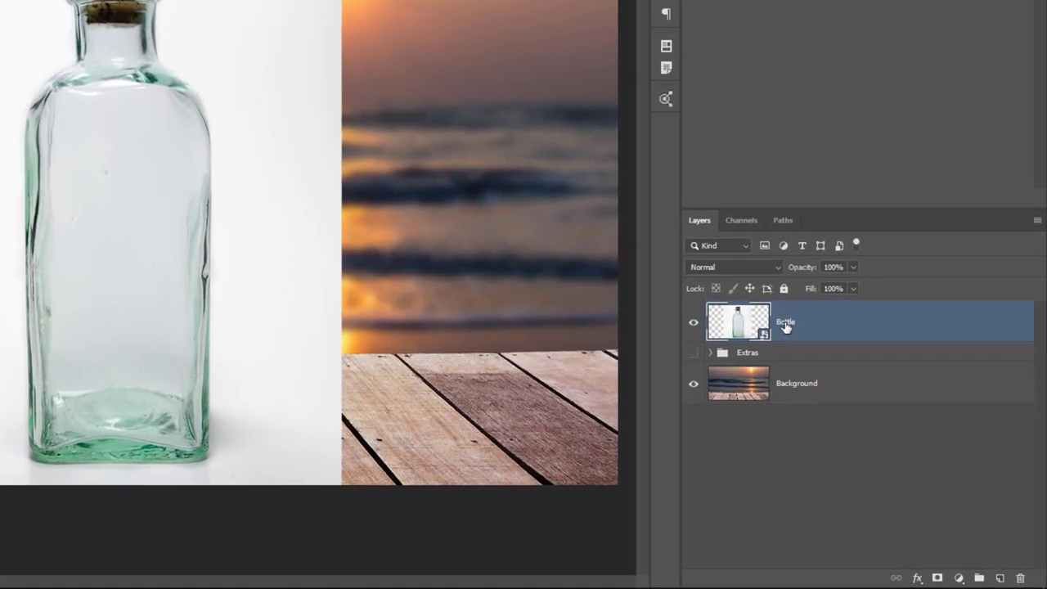
# Step: Rename the Bottle layer to 'Original'
pyautogui.doubleClick(862, 400)
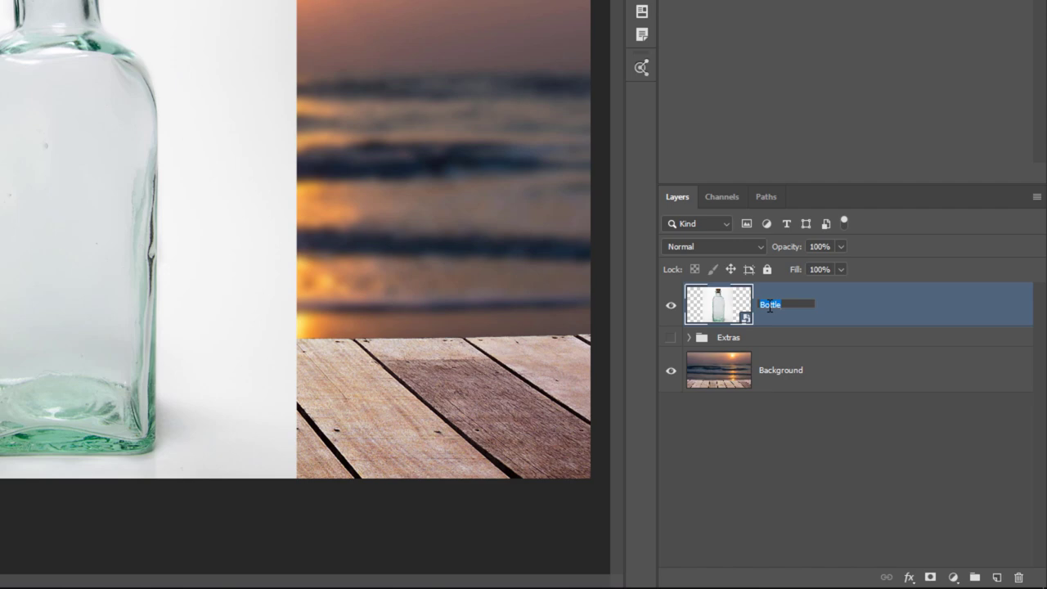
pyautogui.write('Original')
pyautogui.press('Return')
pyautogui.click(818, 308)
# Step: Create a group named 'Bottle Composite' and move a duplicate of Original into it
pyautogui.click(975, 578)
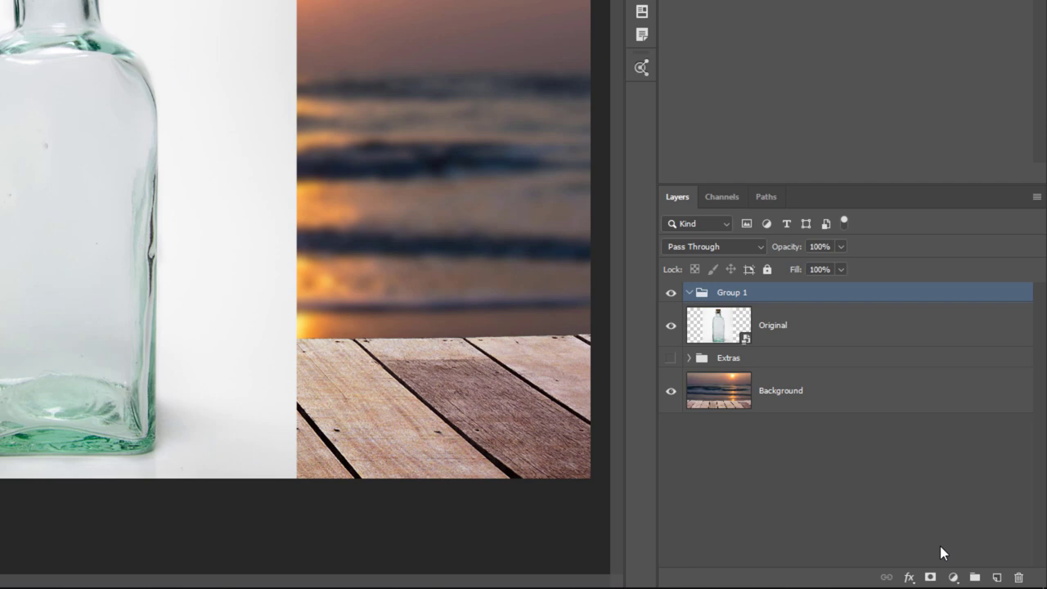
pyautogui.doubleClick(730, 292)
pyautogui.write('Bottle Complosite')
pyautogui.press('Return')
pyautogui.click(728, 326)
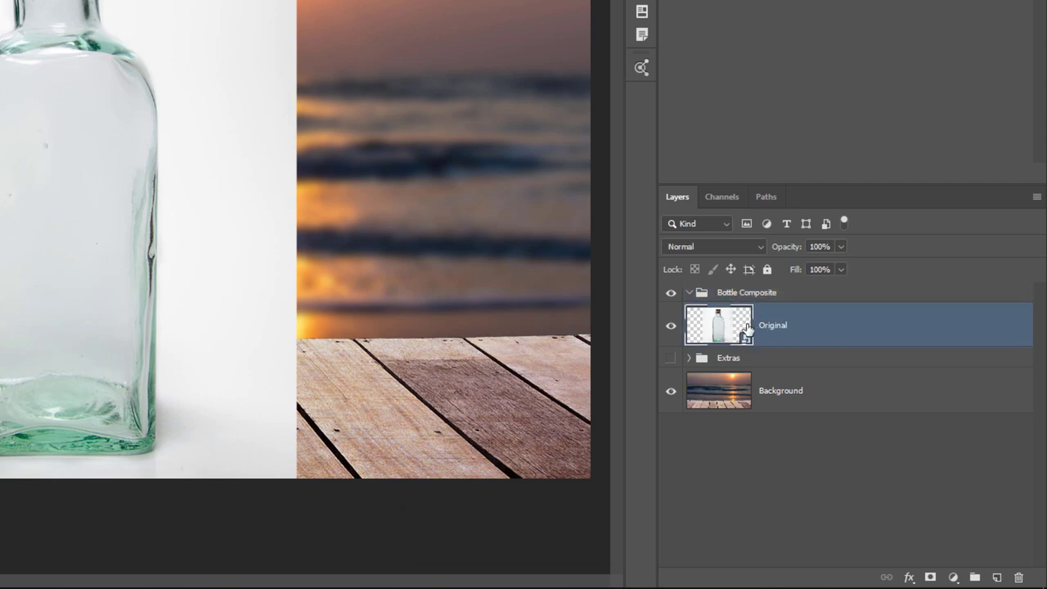
pyautogui.hotkey('ctrl', 'j')
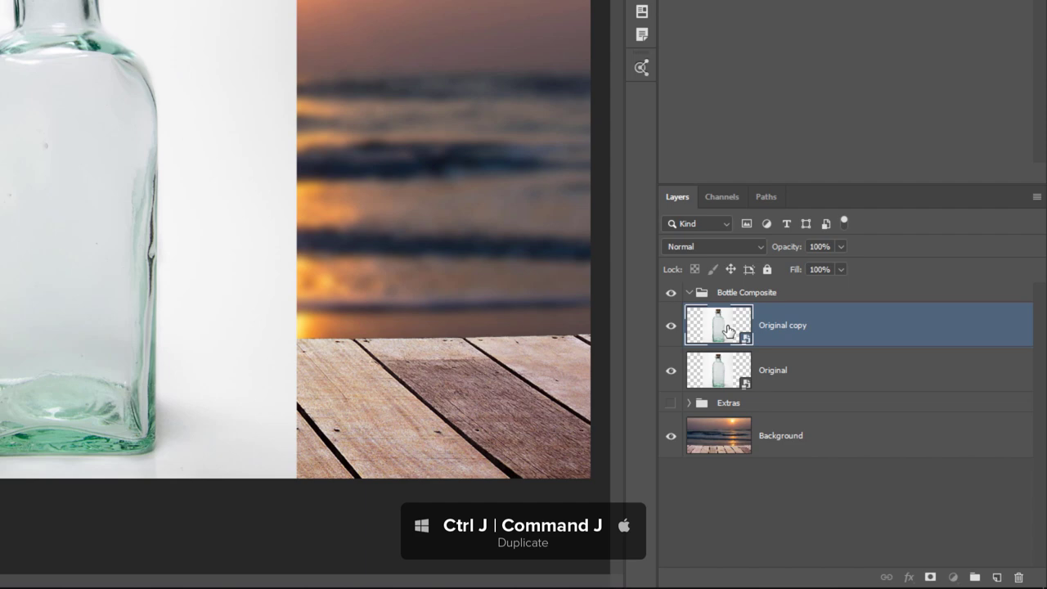
pyautogui.moveTo(744, 329); pyautogui.dragTo(731, 298)
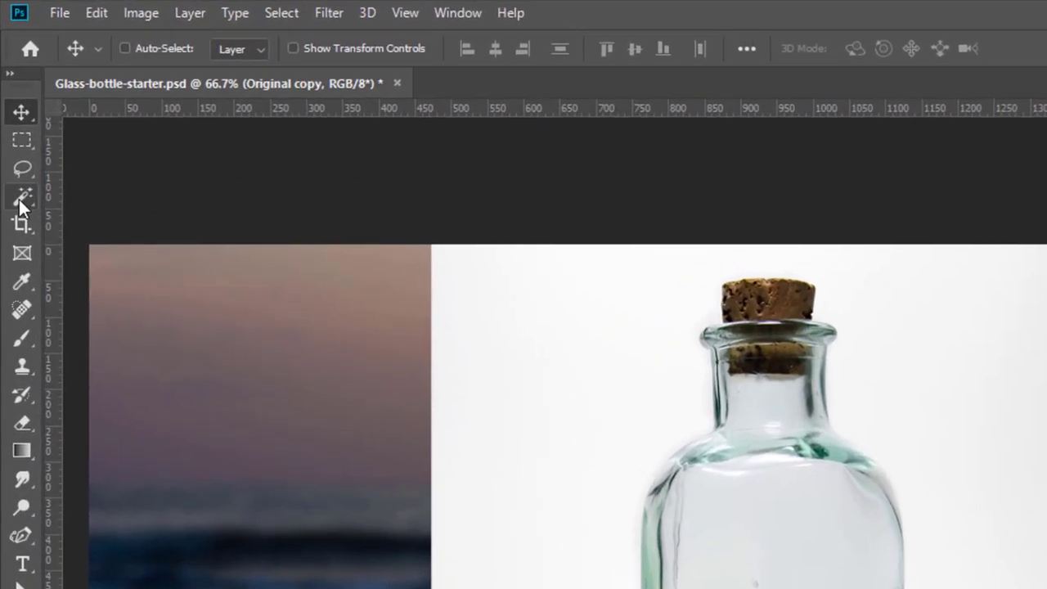
pyautogui.click(12, 98)
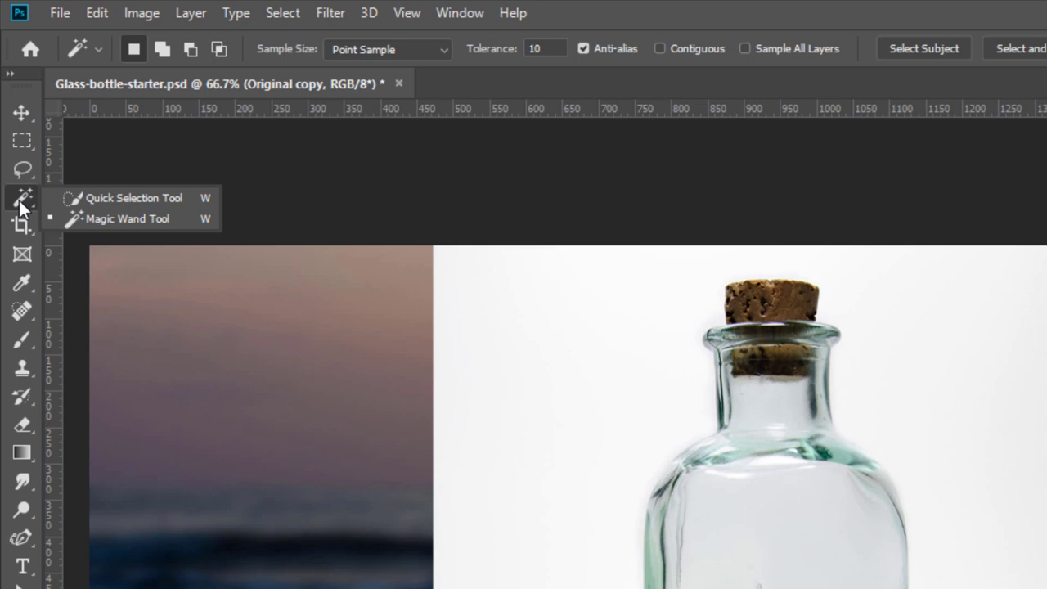
pyautogui.click(95, 197)
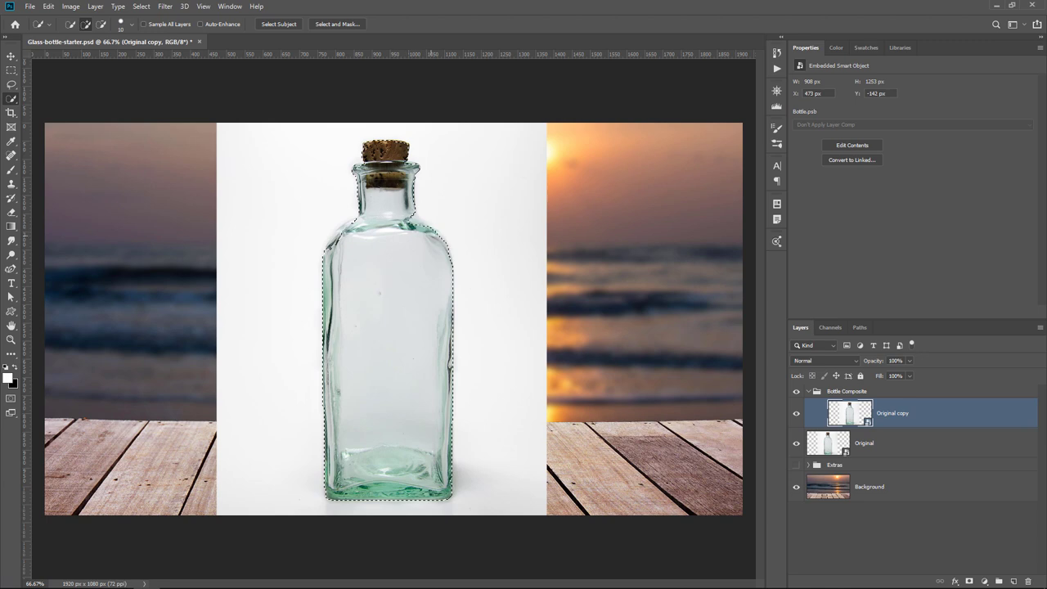
pyautogui.click(338, 233)
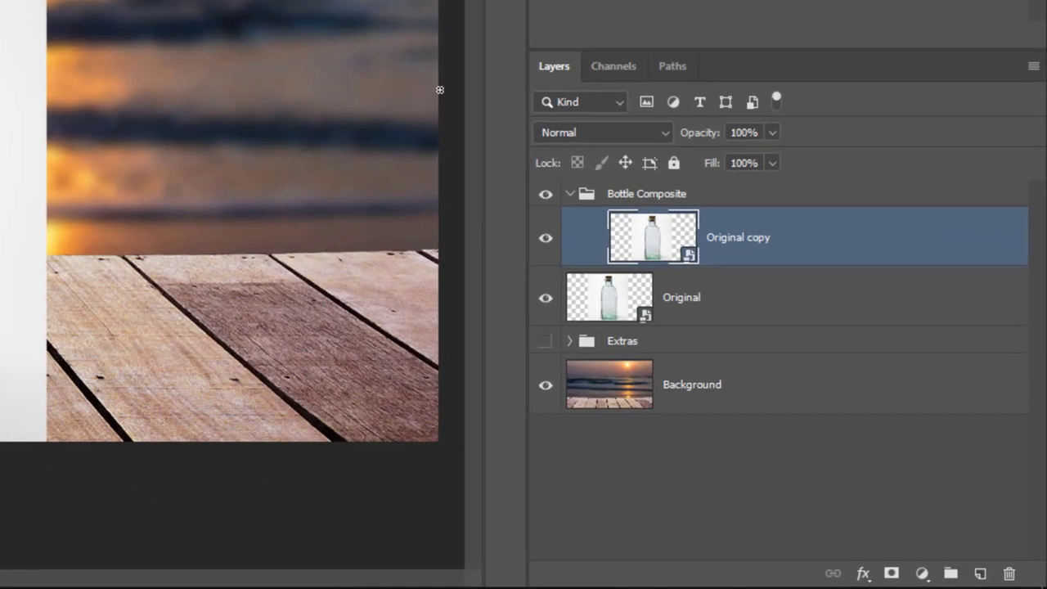
pyautogui.click(717, 195)
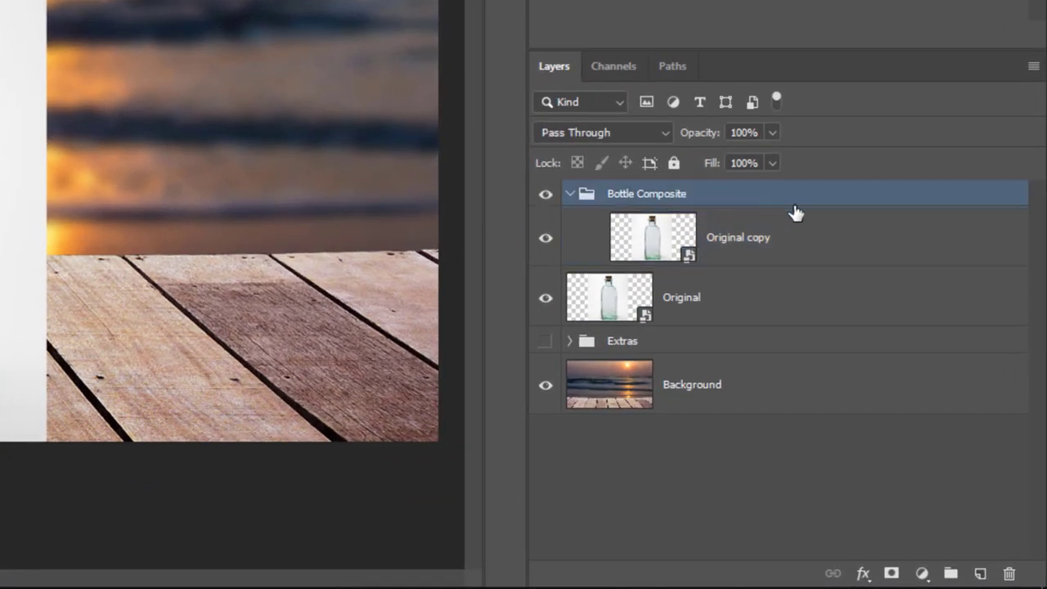
pyautogui.click(891, 573)
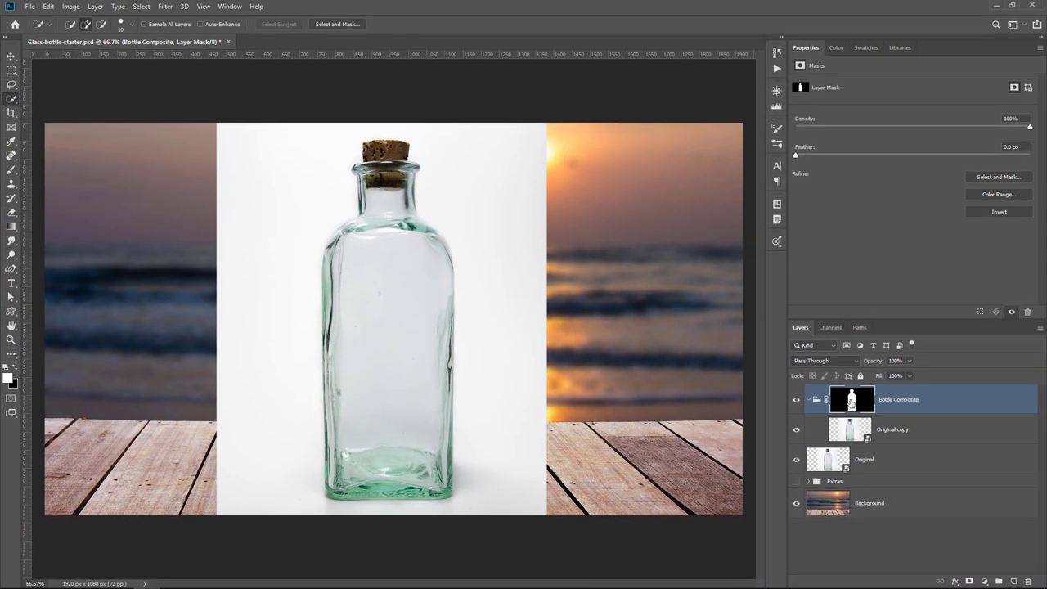
pyautogui.rightClick(852, 401)
pyautogui.click(876, 420)
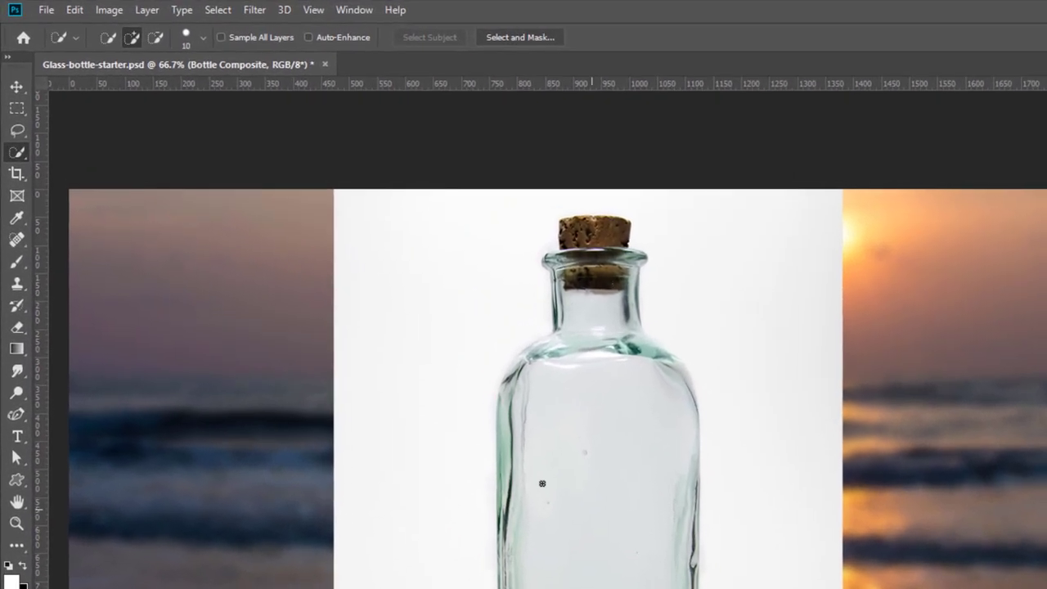
pyautogui.click(24, 418)
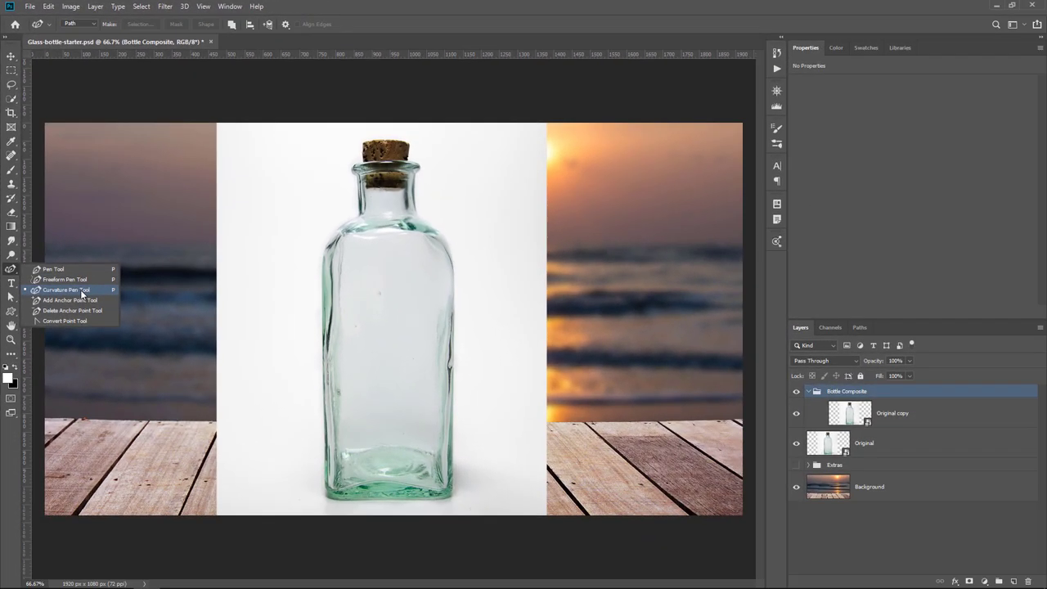
# Step: Trace a closed curvature-pen path around the bottle through neck, shoulders and base corners
pyautogui.click(81, 293)
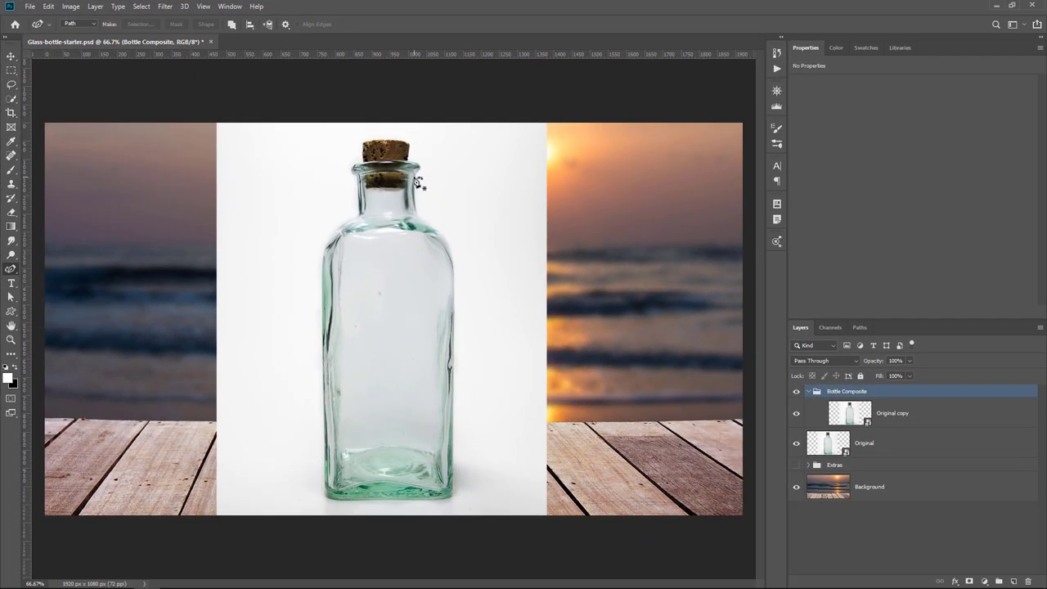
pyautogui.click(416, 174)
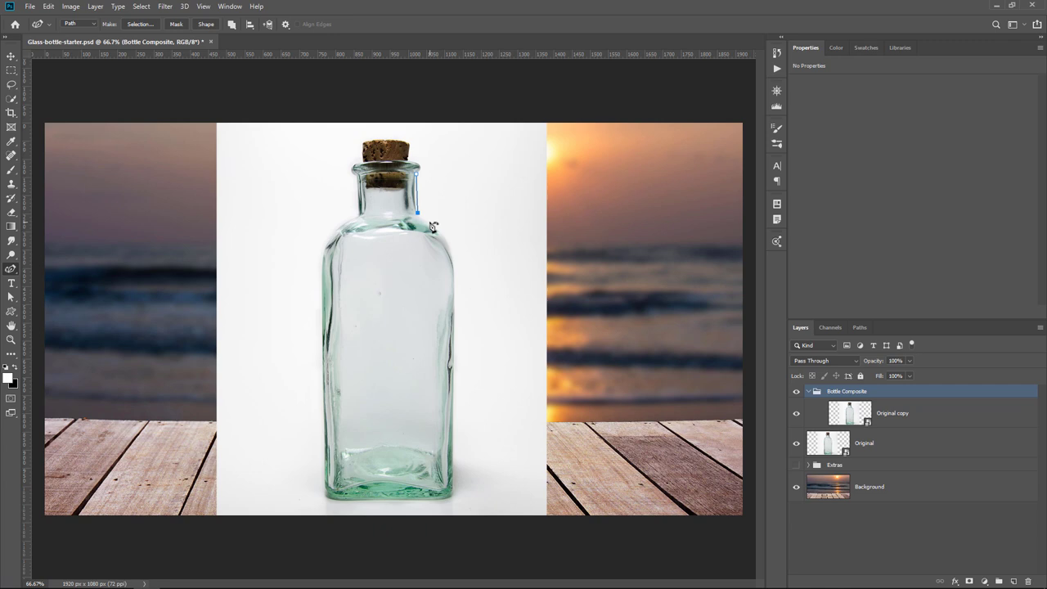
pyautogui.click(454, 263)
pyautogui.moveTo(452, 486); pyautogui.dragTo(442, 499)
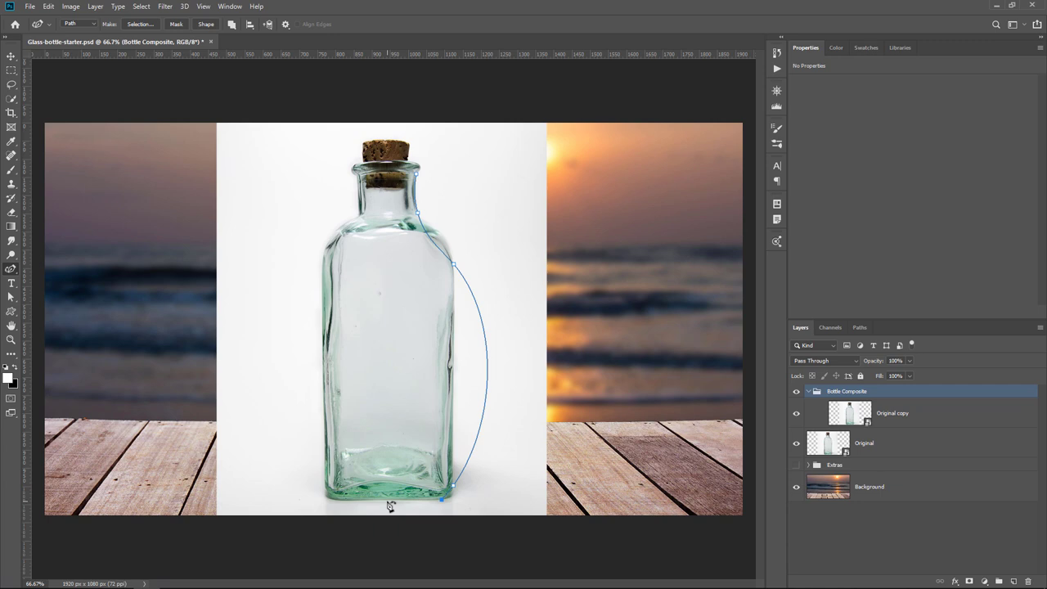
pyautogui.moveTo(327, 488); pyautogui.dragTo(331, 493)
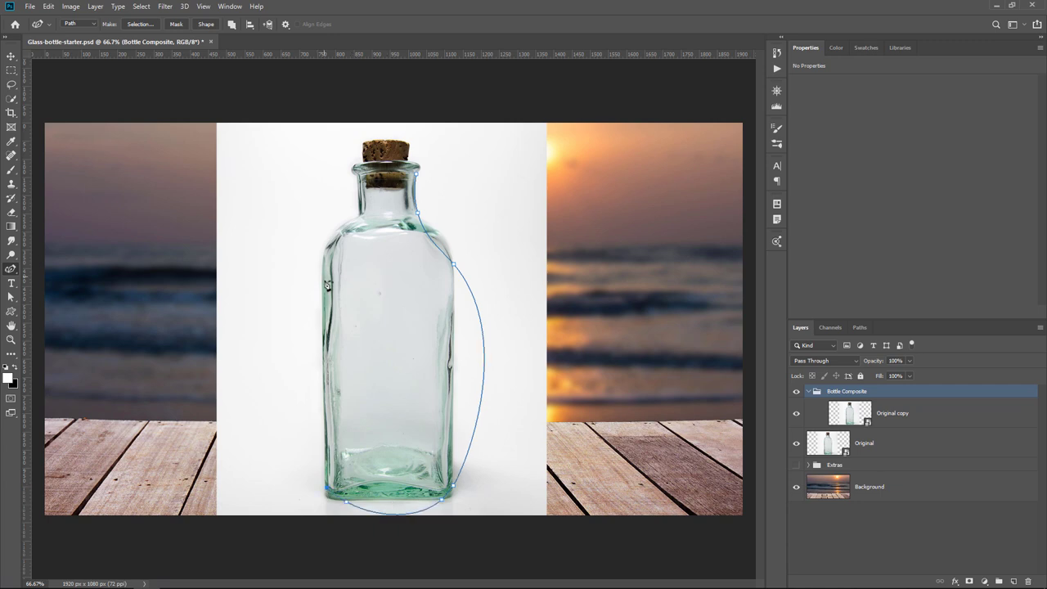
pyautogui.moveTo(325, 256); pyautogui.dragTo(360, 214)
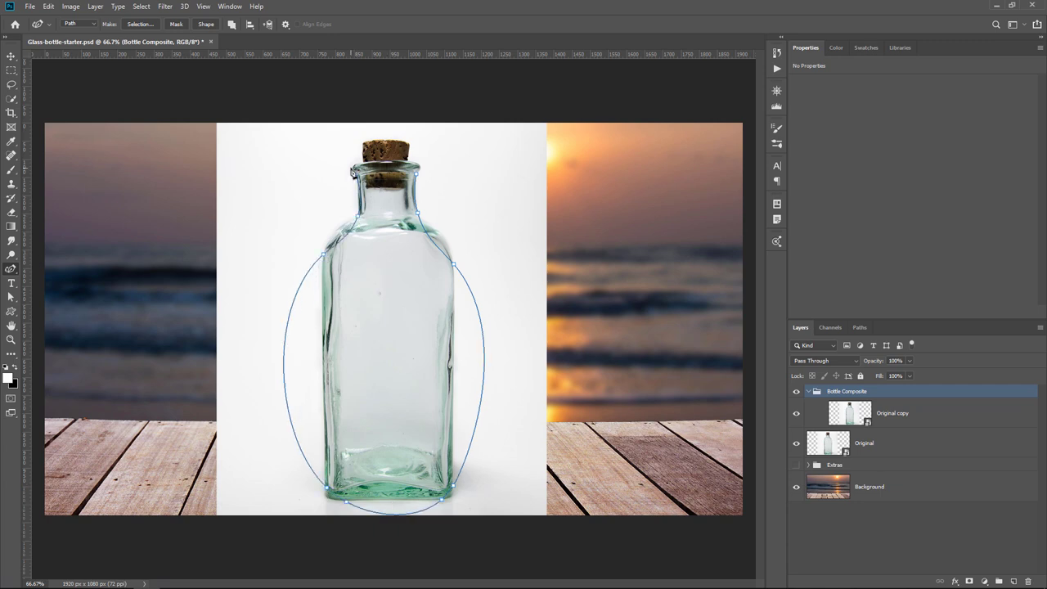
pyautogui.moveTo(361, 167); pyautogui.dragTo(414, 162)
# Step: Sharpen the left corners, flatten the base and straighten the right side, then magnify the neck
pyautogui.rightClick(10, 270)
pyautogui.click(69, 293)
pyautogui.doubleClick(324, 256)
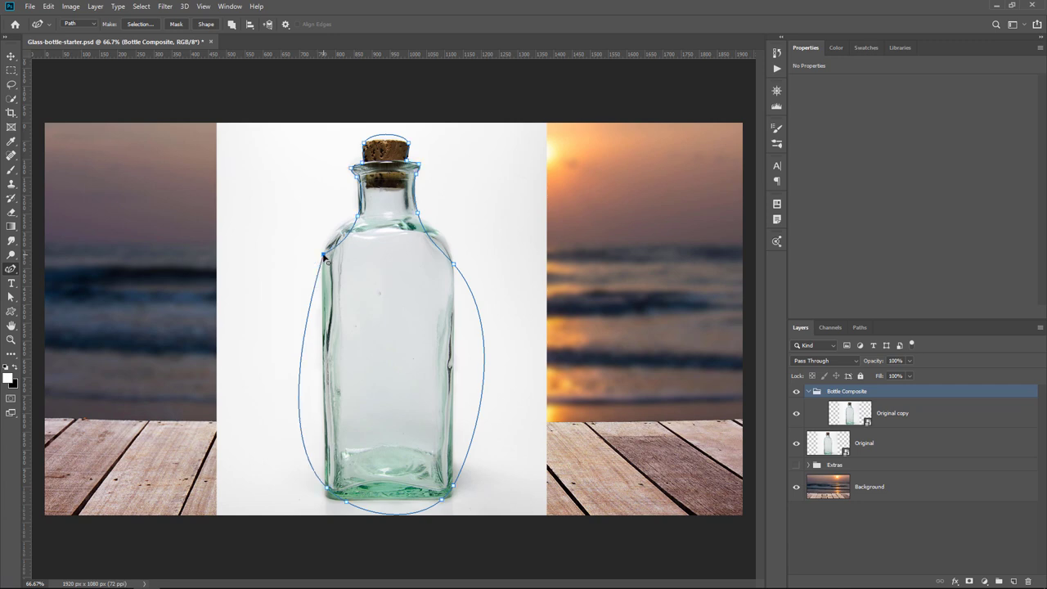
pyautogui.doubleClick(327, 491)
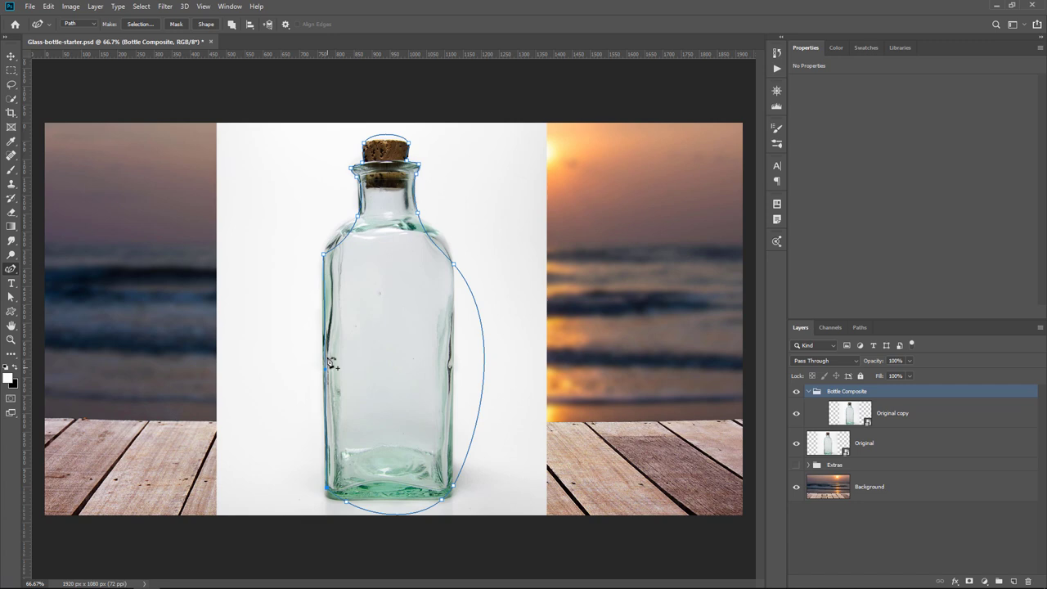
pyautogui.moveTo(327, 357); pyautogui.dragTo(323, 358)
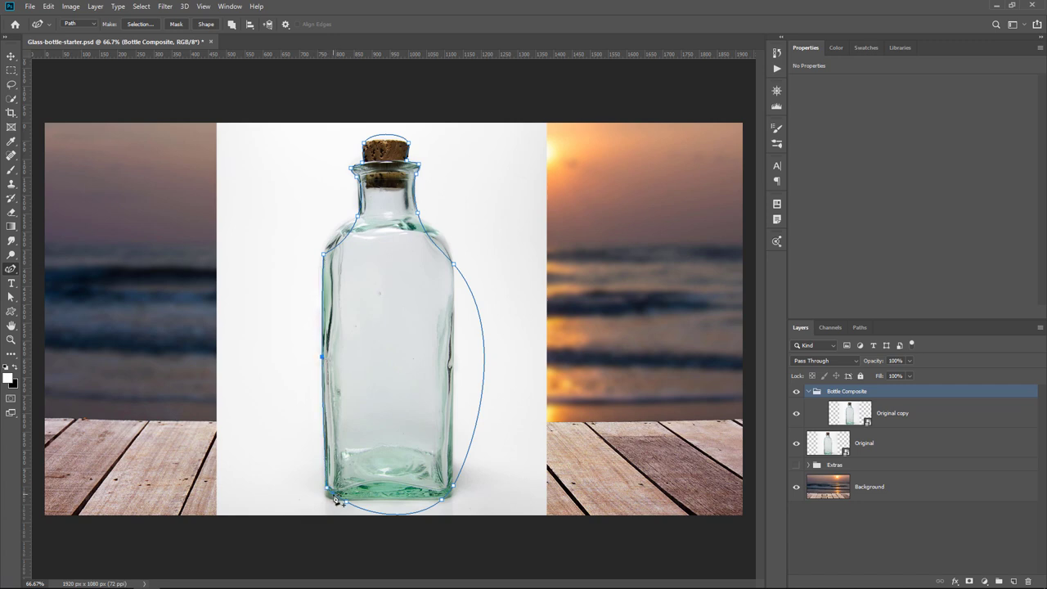
pyautogui.moveTo(346, 501); pyautogui.dragTo(326, 499)
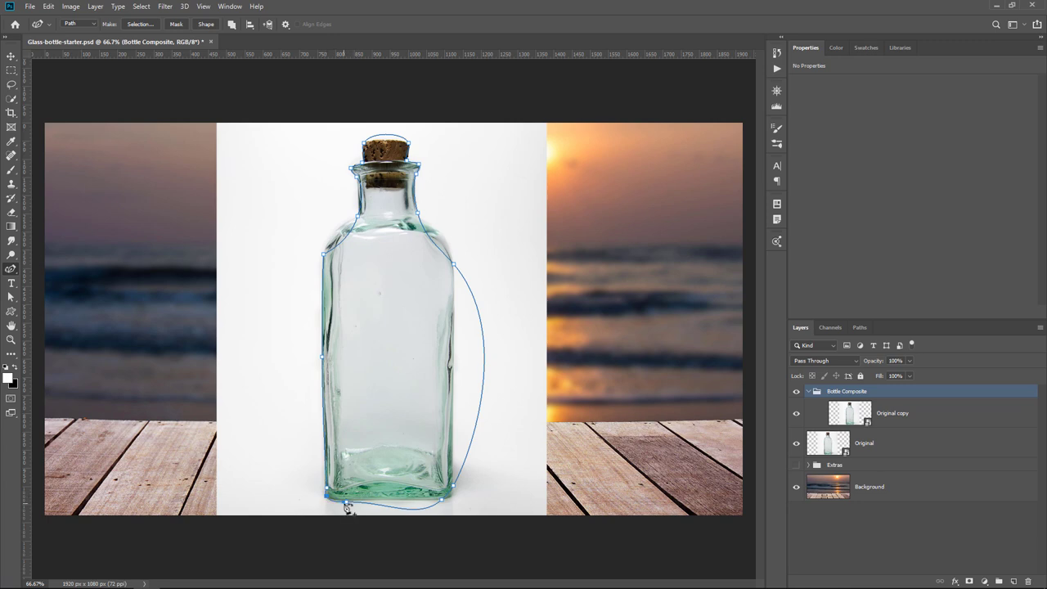
pyautogui.keyDown('alt'); pyautogui.click(441, 500); pyautogui.keyUp('alt')
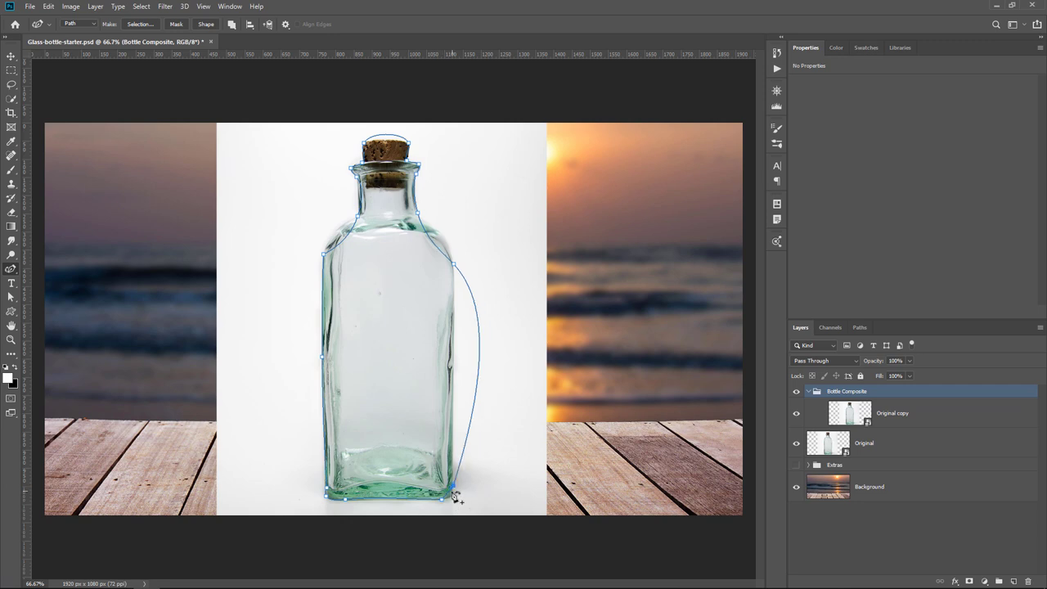
pyautogui.keyDown('alt'); pyautogui.click(453, 264); pyautogui.keyUp('alt')
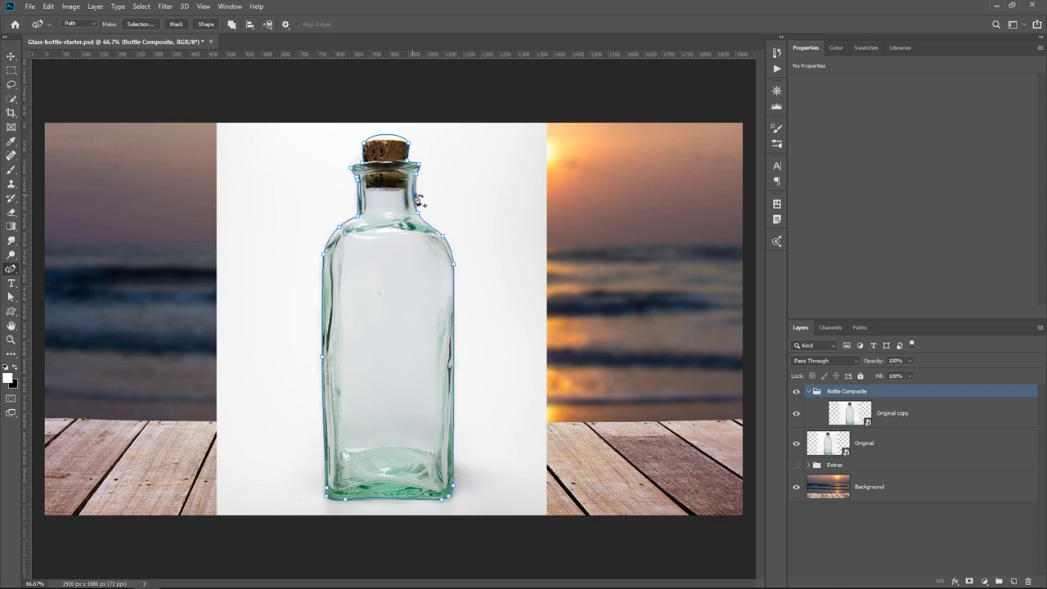
pyautogui.moveTo(372, 167); pyautogui.dragTo(532, 176)
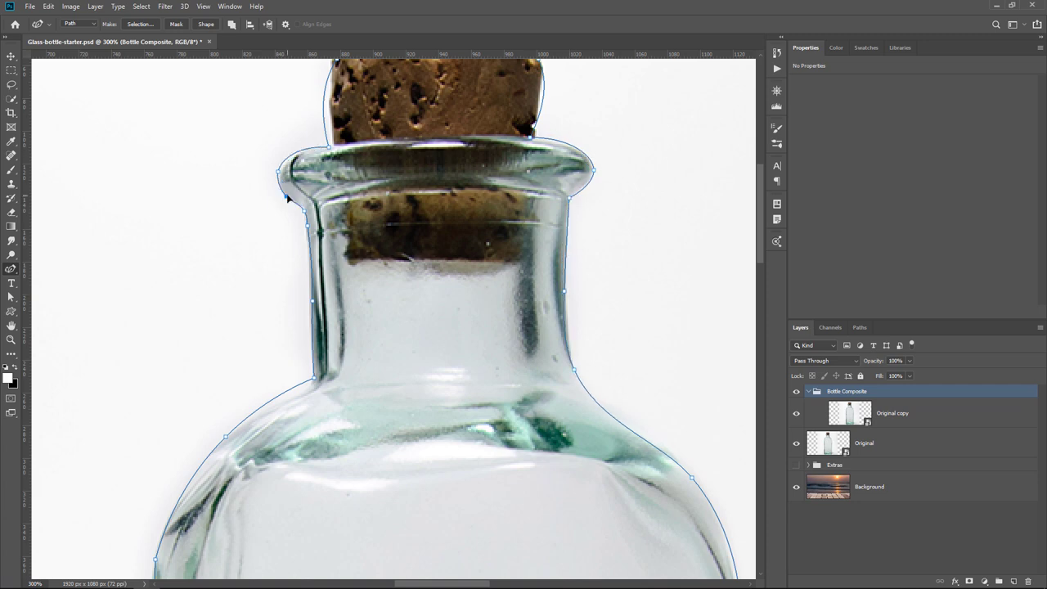
pyautogui.scroll(3, 549, 229)
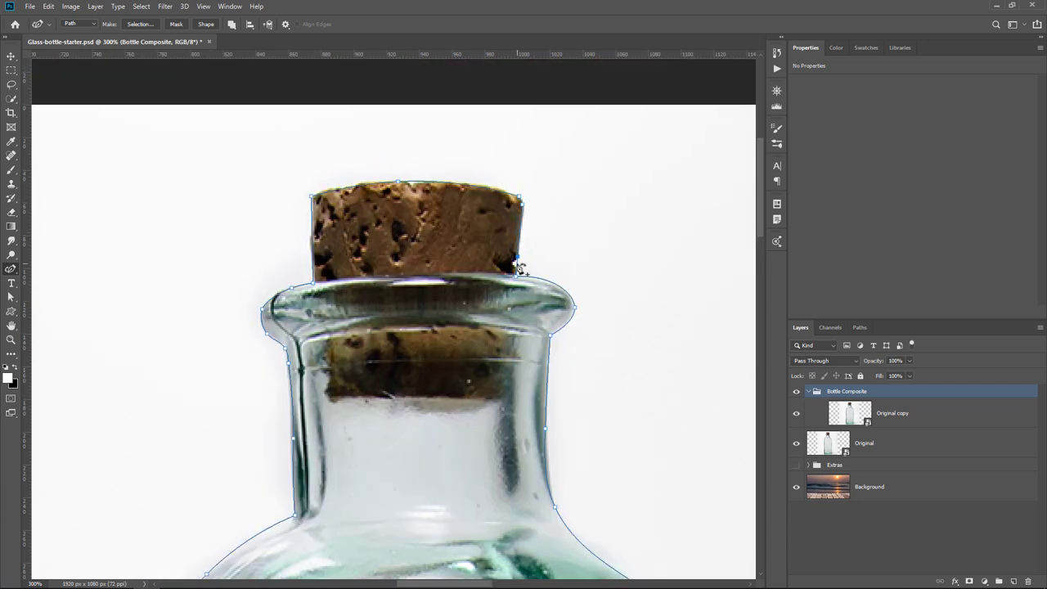
# Step: Add a vector mask from the bottle path to Bottle Composite, hide Original and zoom on the shoulder
pyautogui.hotkey('ctrl', '0')
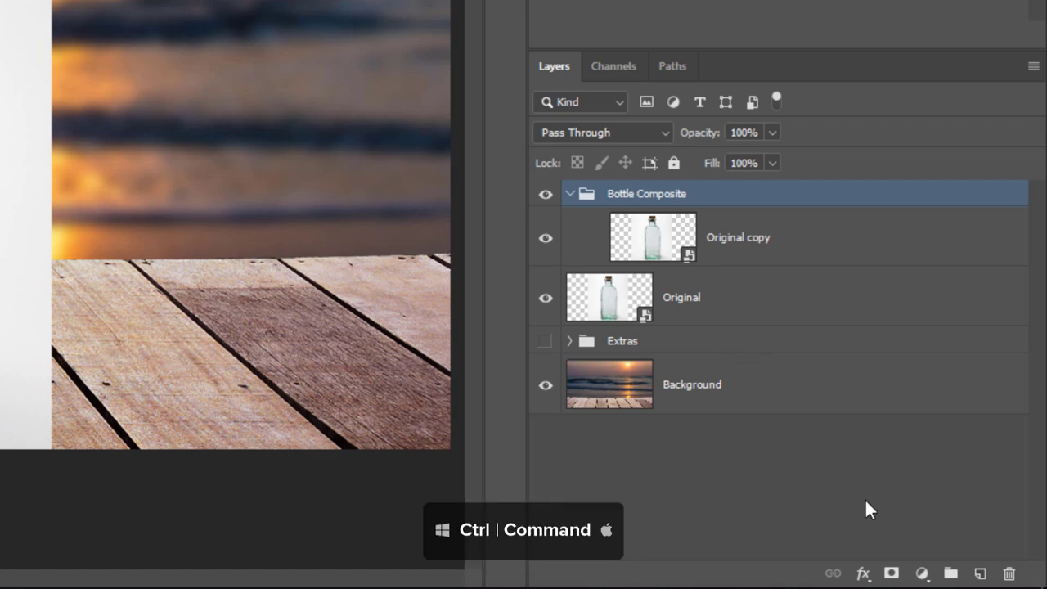
pyautogui.click(892, 576)
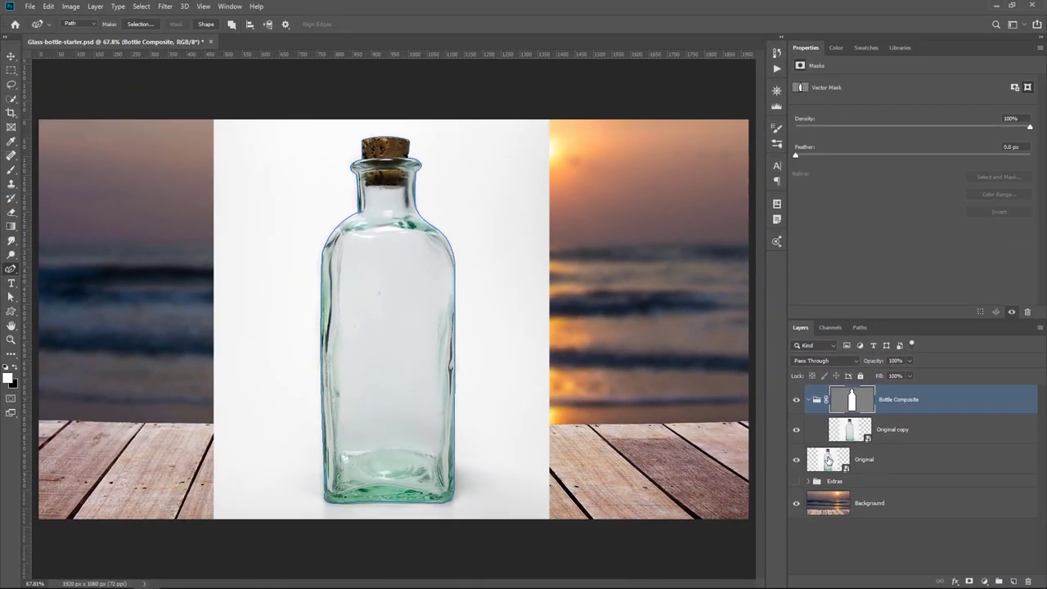
pyautogui.click(828, 460)
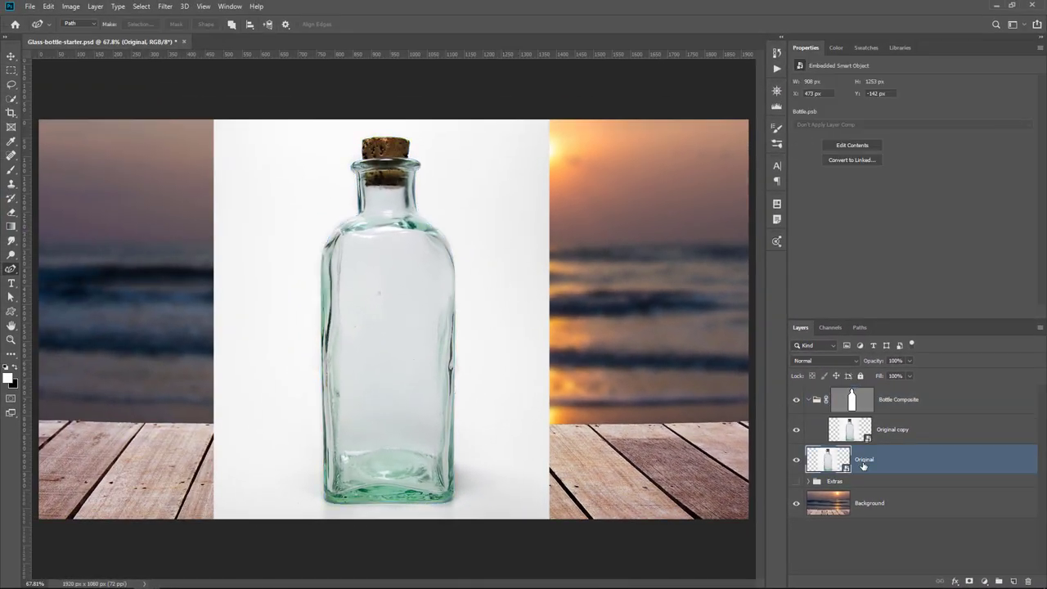
pyautogui.click(797, 463)
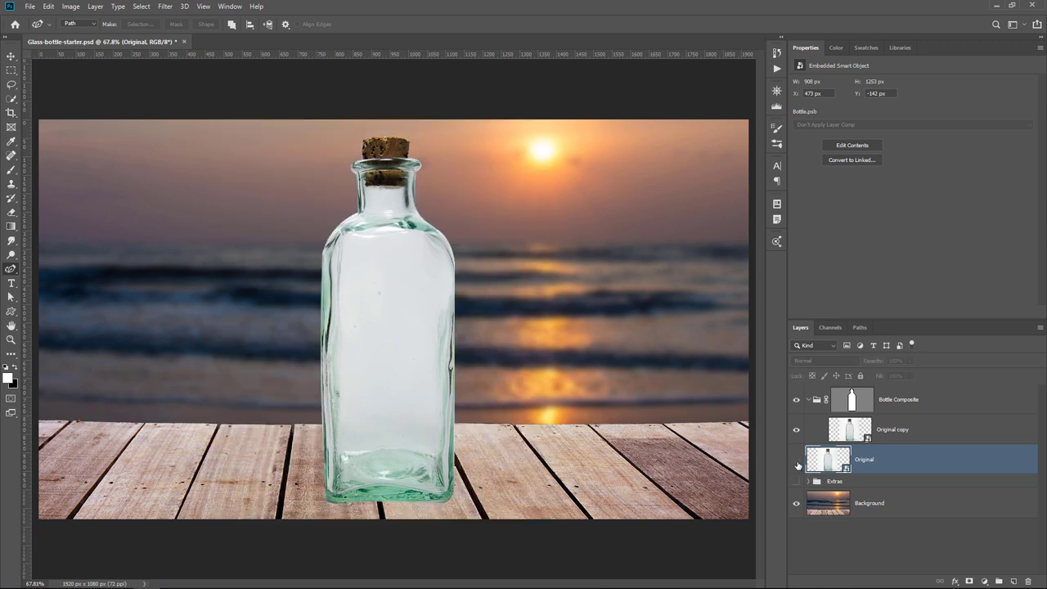
pyautogui.press('z')
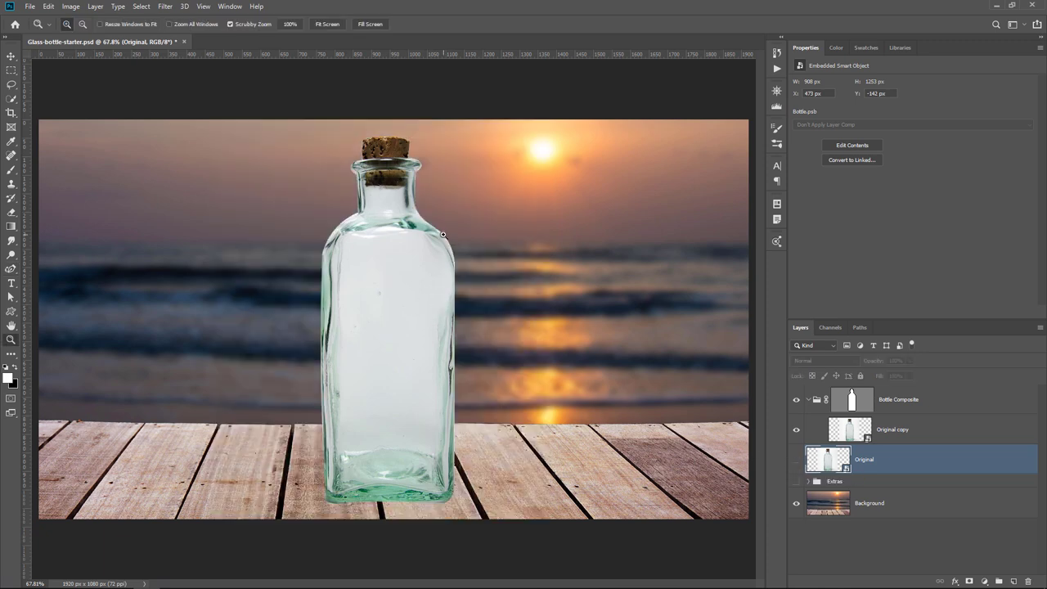
pyautogui.click(443, 235)
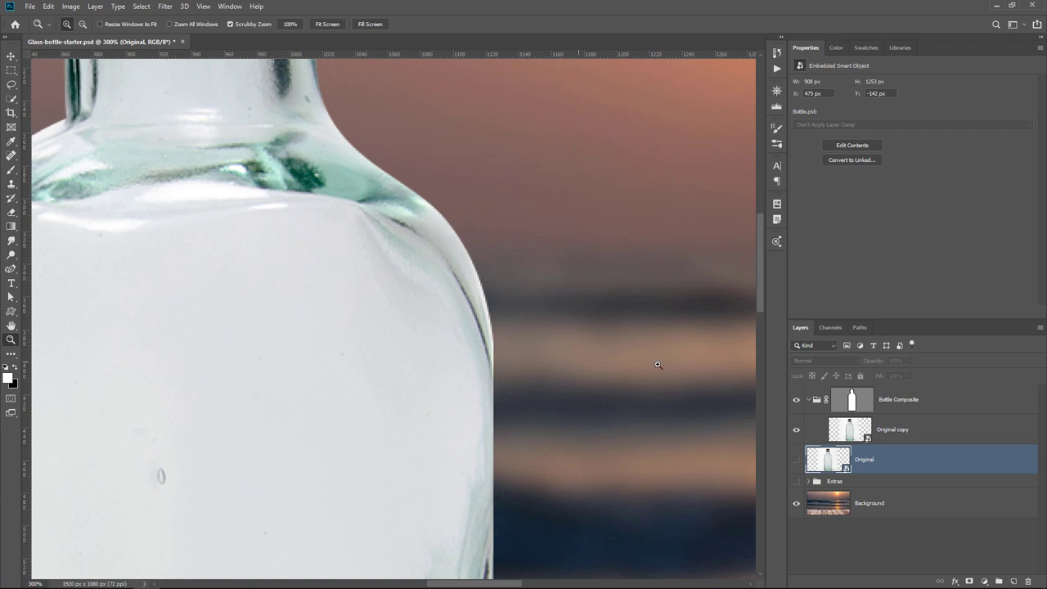
# Step: Feather the Bottle Composite vector mask to 0.3 px and fit the image on screen
pyautogui.click(853, 403)
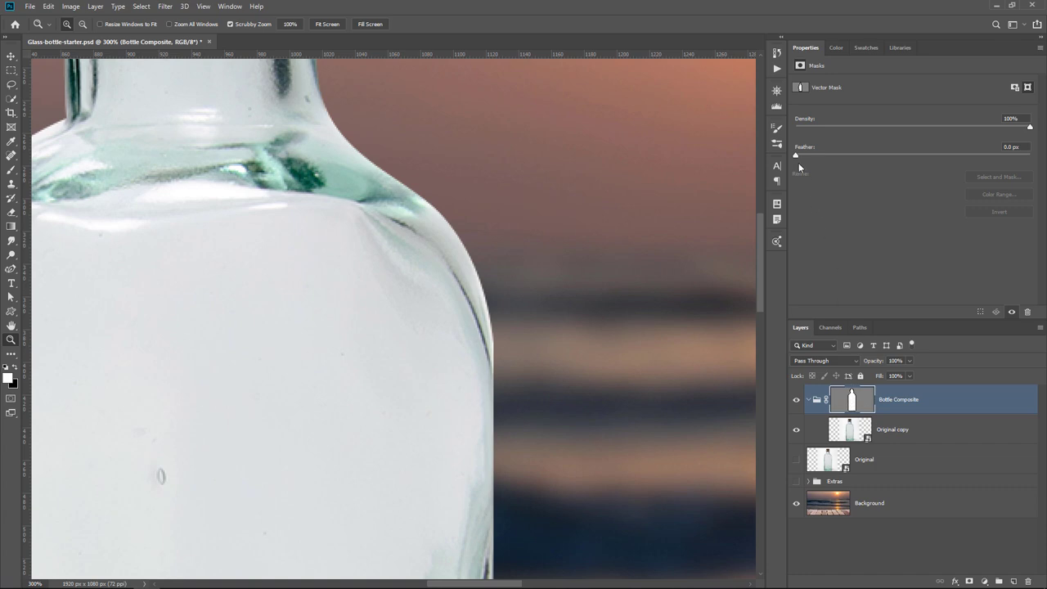
pyautogui.moveTo(796, 155)
pyautogui.mouseDown()
pyautogui.moveTo(826, 154)
pyautogui.moveTo(798, 154)
pyautogui.mouseUp()
pyautogui.moveTo(799, 154); pyautogui.dragTo(799, 155)
pyautogui.rightClick(434, 232)
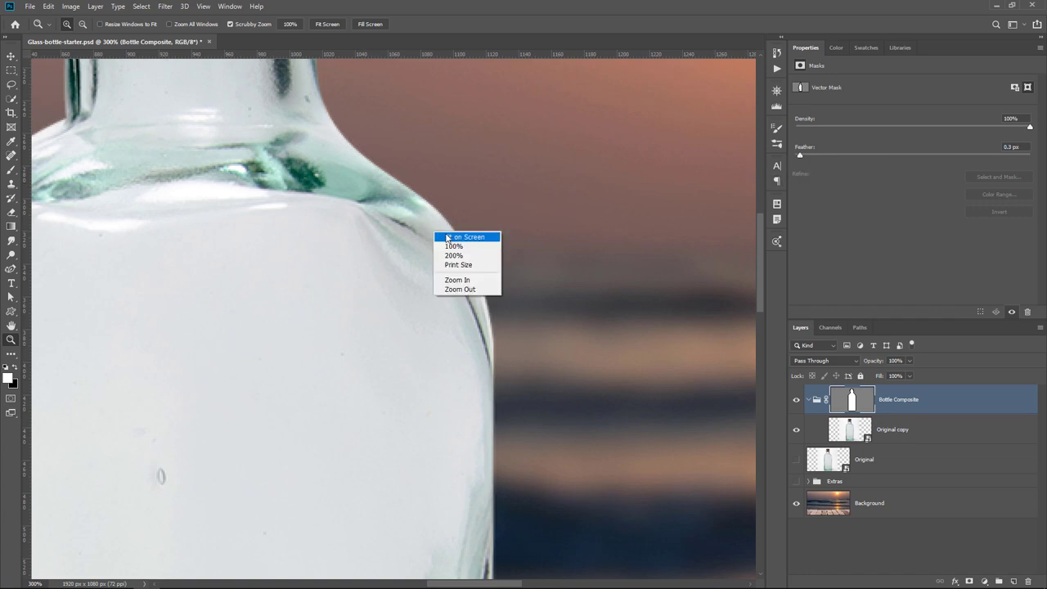
pyautogui.click(458, 238)
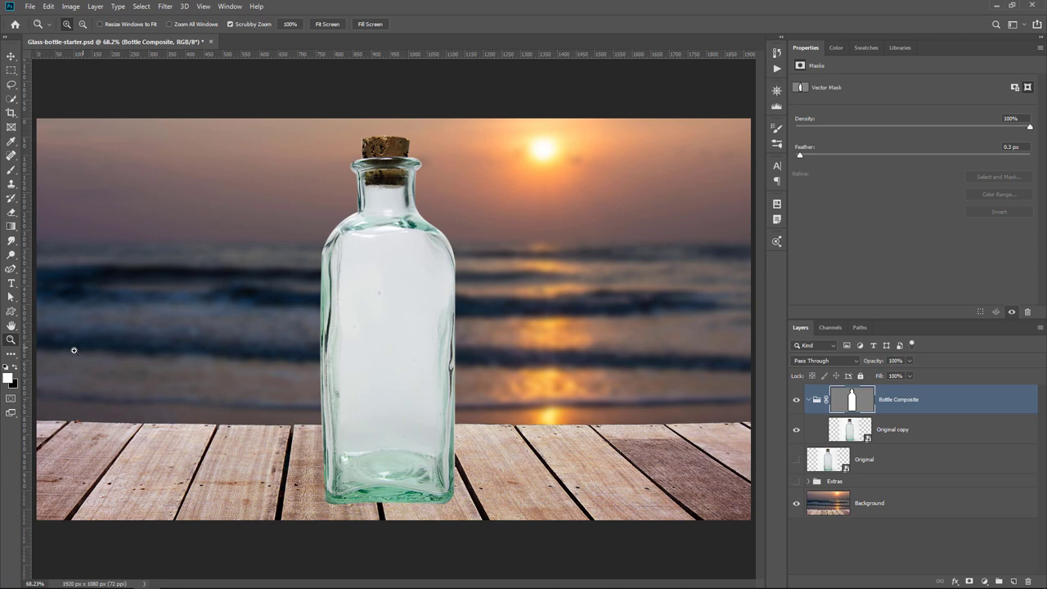
pyautogui.click(8, 378)
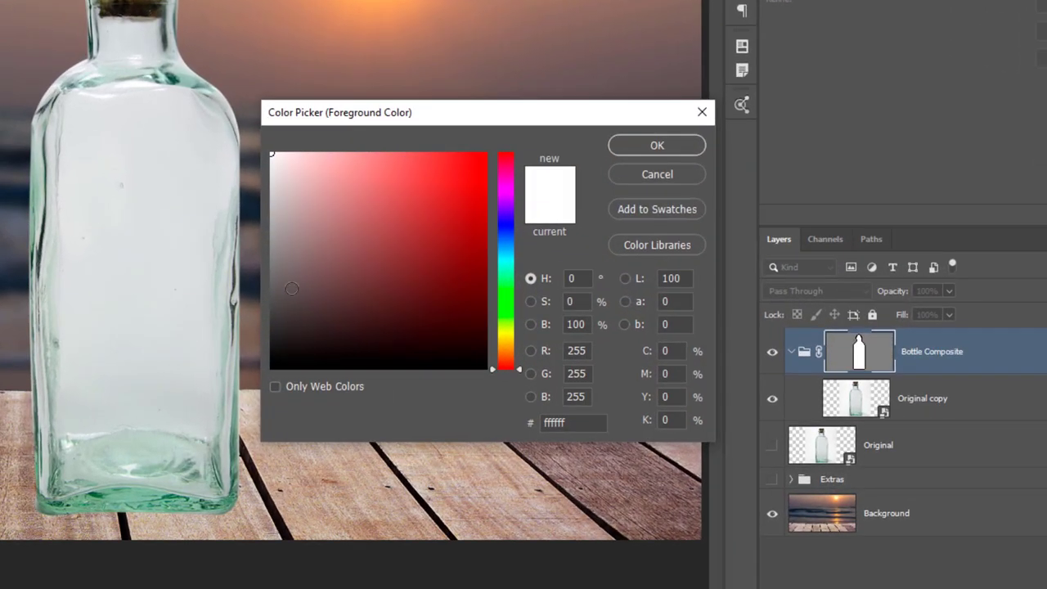
pyautogui.moveTo(278, 201); pyautogui.dragTo(447, 302)
pyautogui.moveTo(506, 343); pyautogui.dragTo(507, 215)
pyautogui.moveTo(447, 236); pyautogui.dragTo(459, 201)
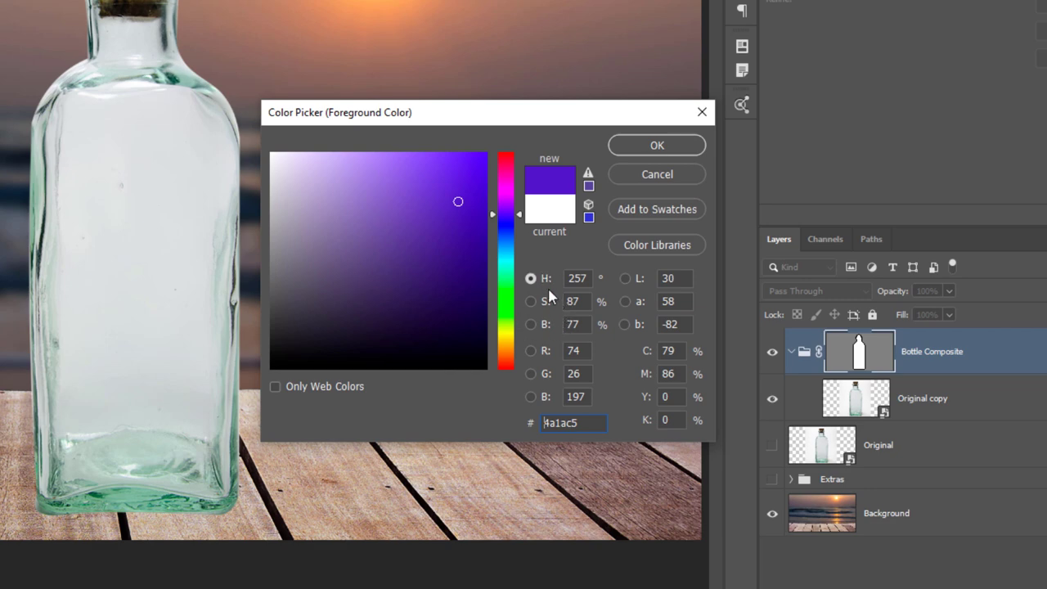
pyautogui.moveTo(520, 215)
pyautogui.mouseDown()
pyautogui.moveTo(513, 174)
pyautogui.moveTo(519, 365)
pyautogui.moveTo(513, 178)
pyautogui.moveTo(508, 230)
pyautogui.mouseUp()
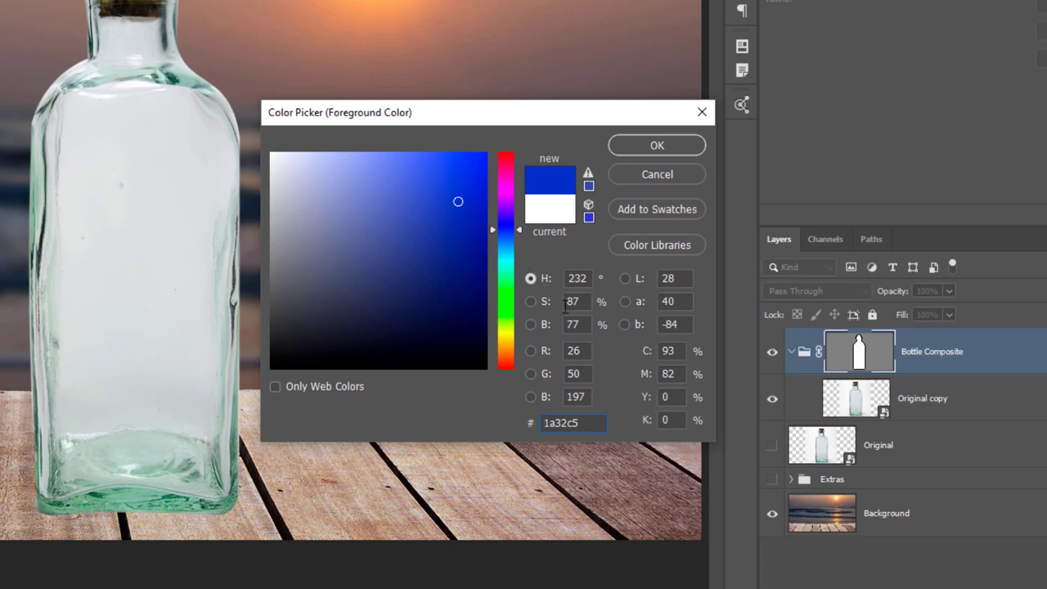
pyautogui.moveTo(459, 207)
pyautogui.mouseDown()
pyautogui.moveTo(491, 130)
pyautogui.moveTo(467, 145)
pyautogui.moveTo(268, 139)
pyautogui.moveTo(522, 139)
pyautogui.mouseUp()
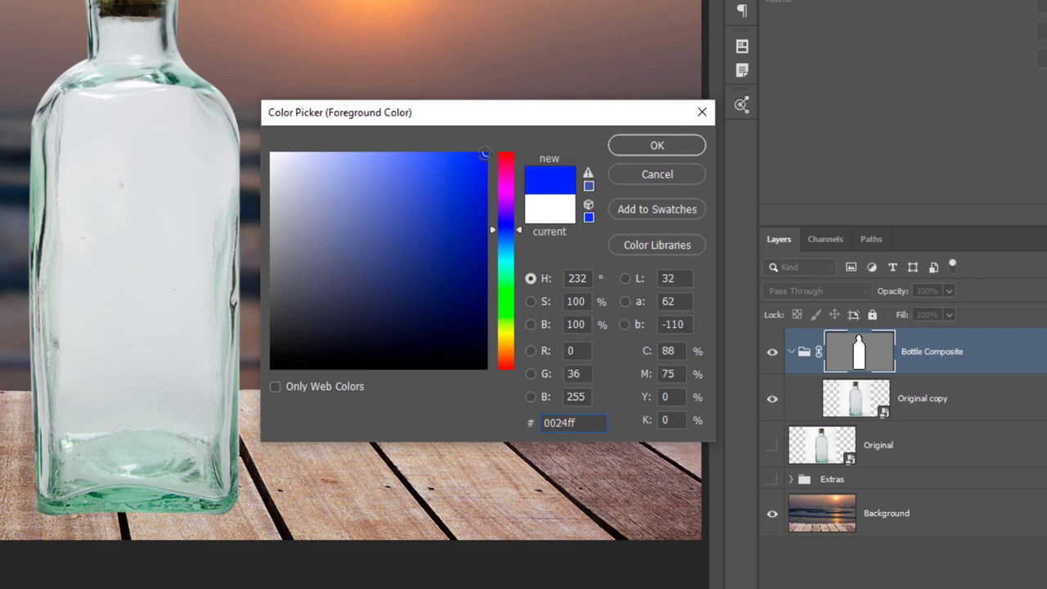
pyautogui.moveTo(485, 153)
pyautogui.mouseDown()
pyautogui.moveTo(485, 304)
pyautogui.moveTo(498, 383)
pyautogui.mouseUp()
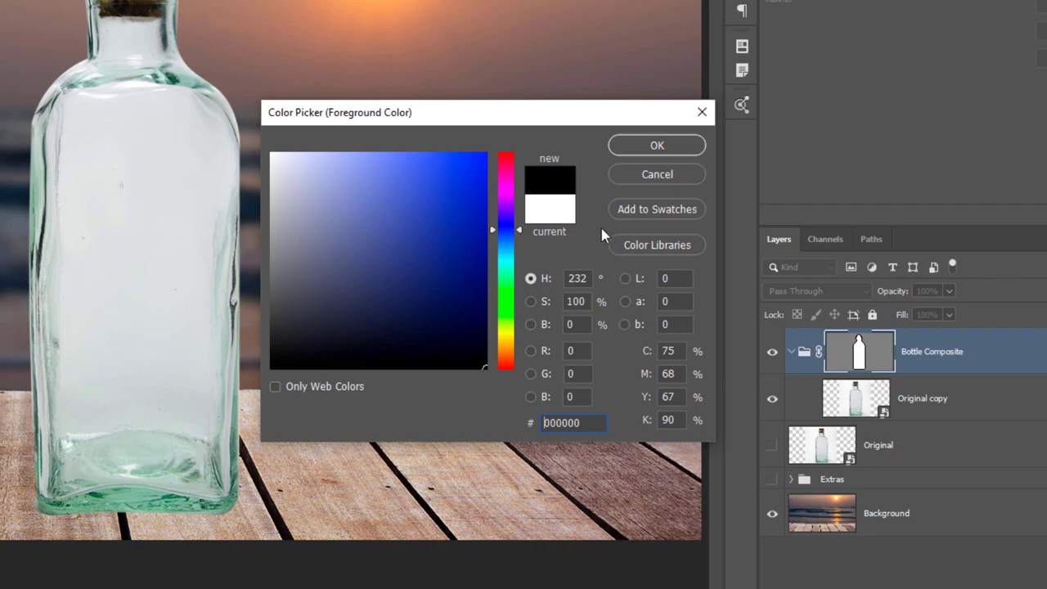
pyautogui.click(652, 176)
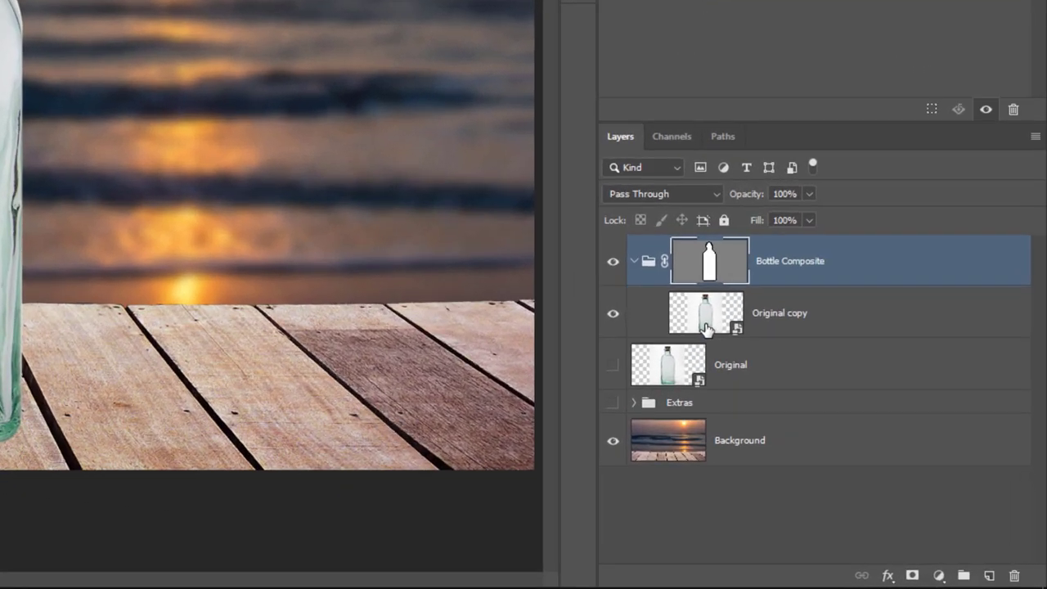
# Step: Rename the Original copy layer inside Bottle Composite to 'Luminosity'
pyautogui.click(819, 438)
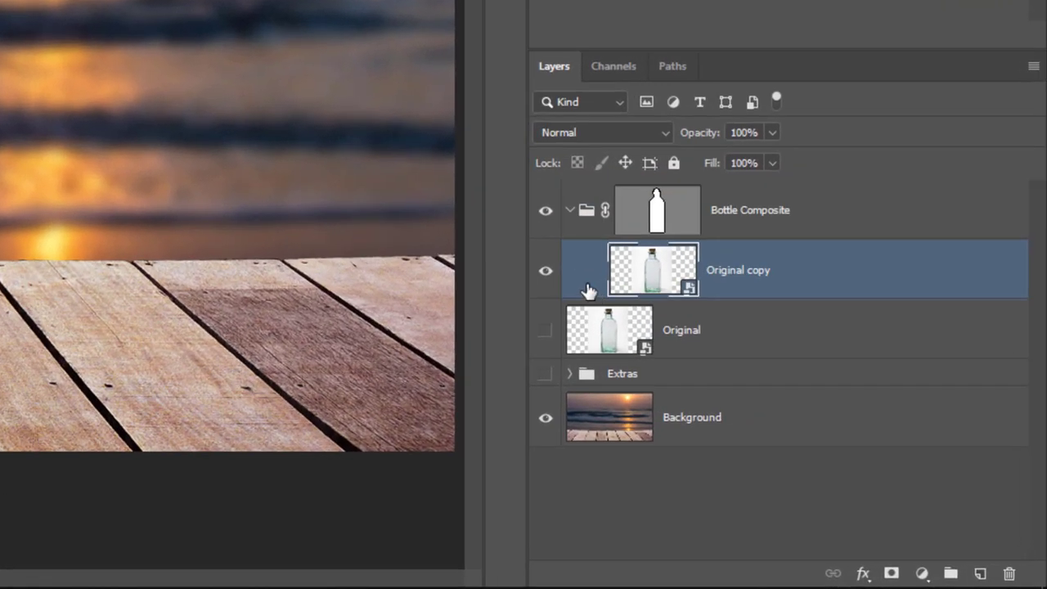
pyautogui.doubleClick(725, 271)
pyautogui.write('Luminosi')
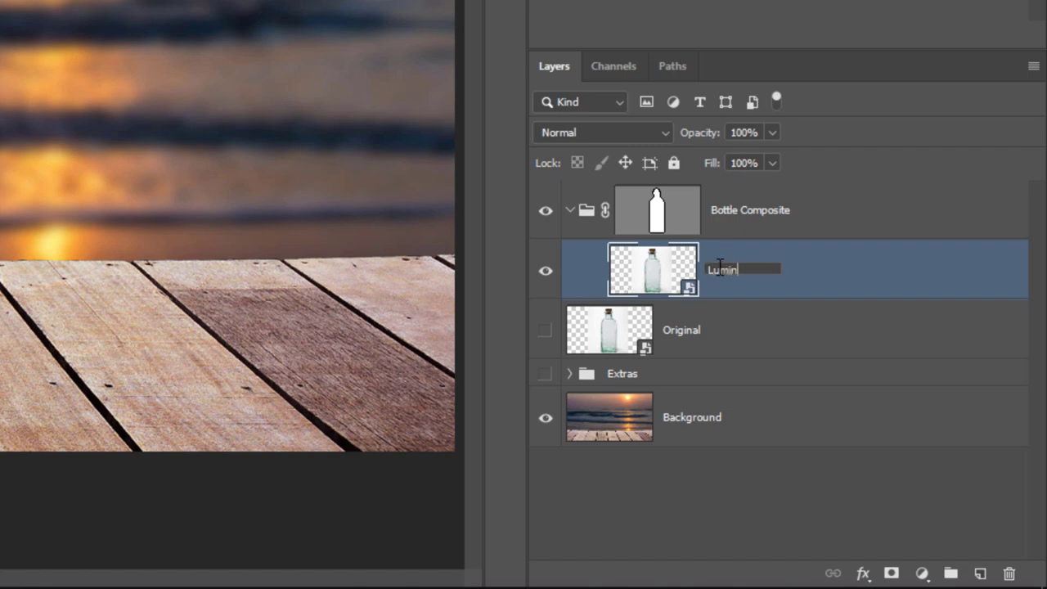
pyautogui.write('ty')
pyautogui.press('Return')
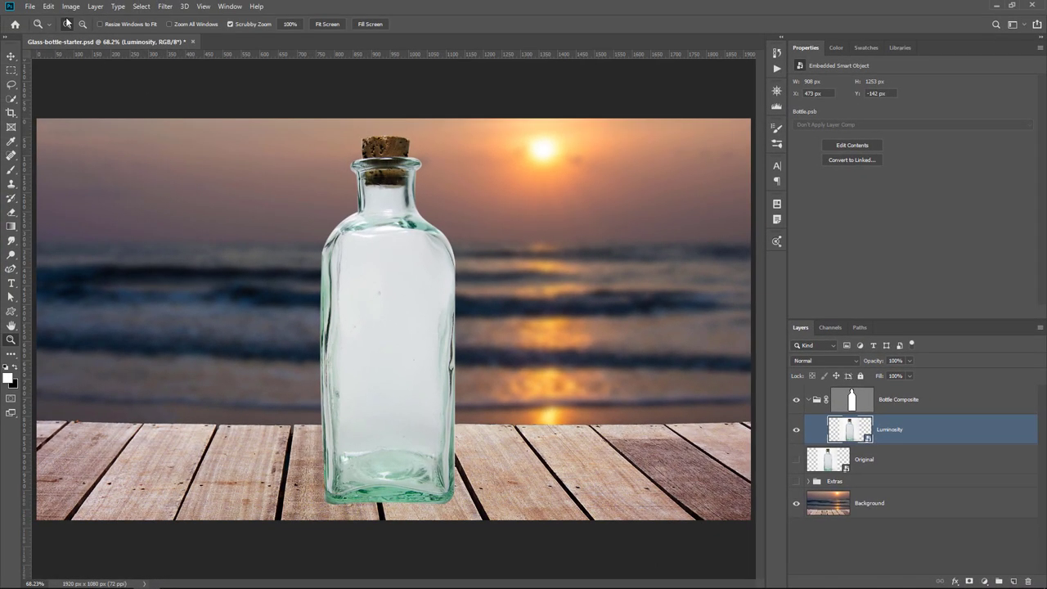
# Step: Apply a Black & White smart filter with default settings to the Luminosity layer
pyautogui.click(69, 6)
pyautogui.moveTo(83, 36)
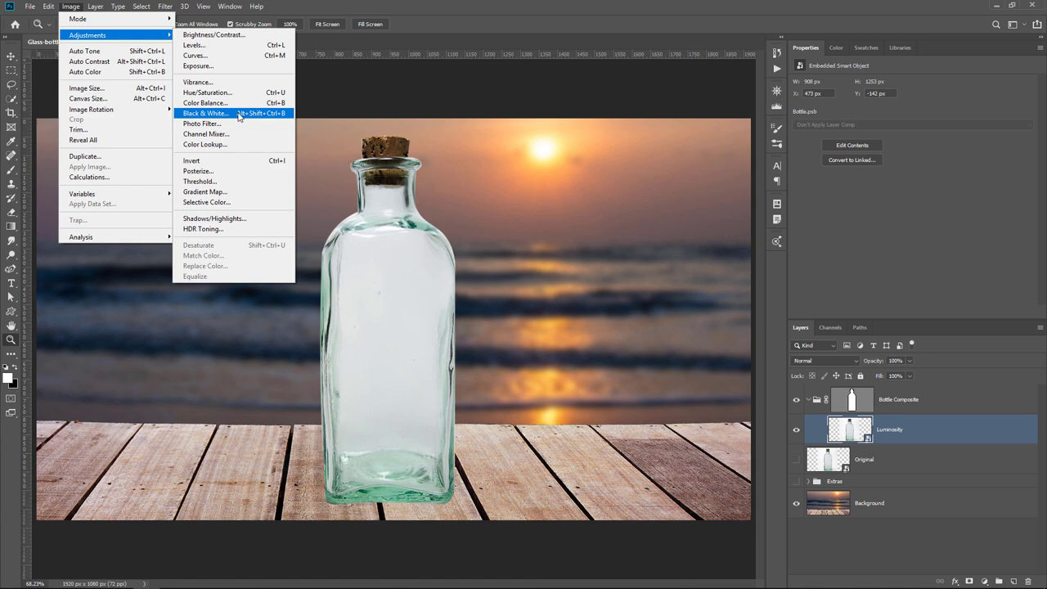
pyautogui.click(240, 116)
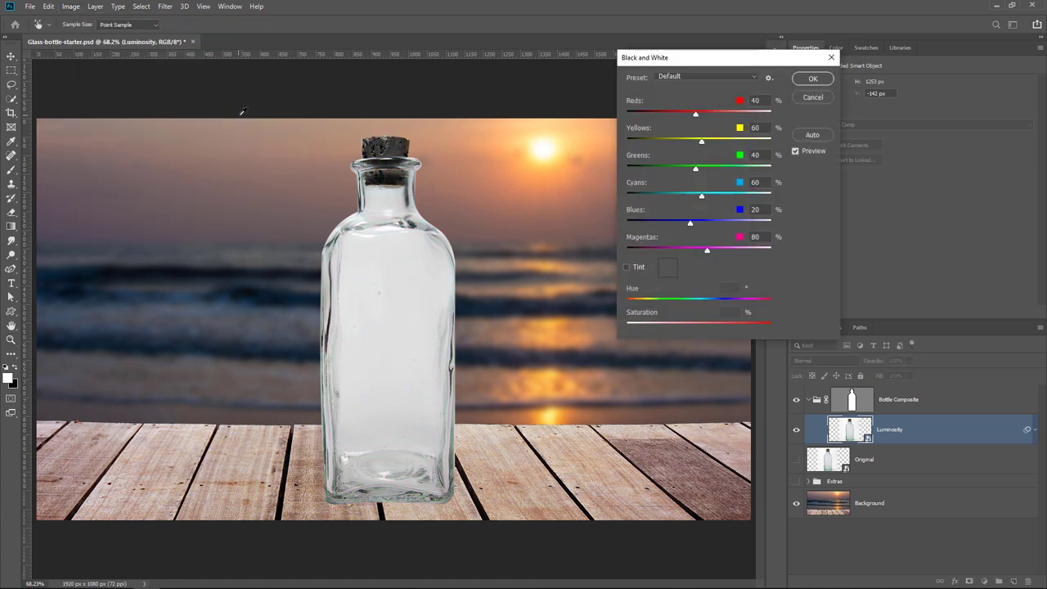
pyautogui.click(811, 79)
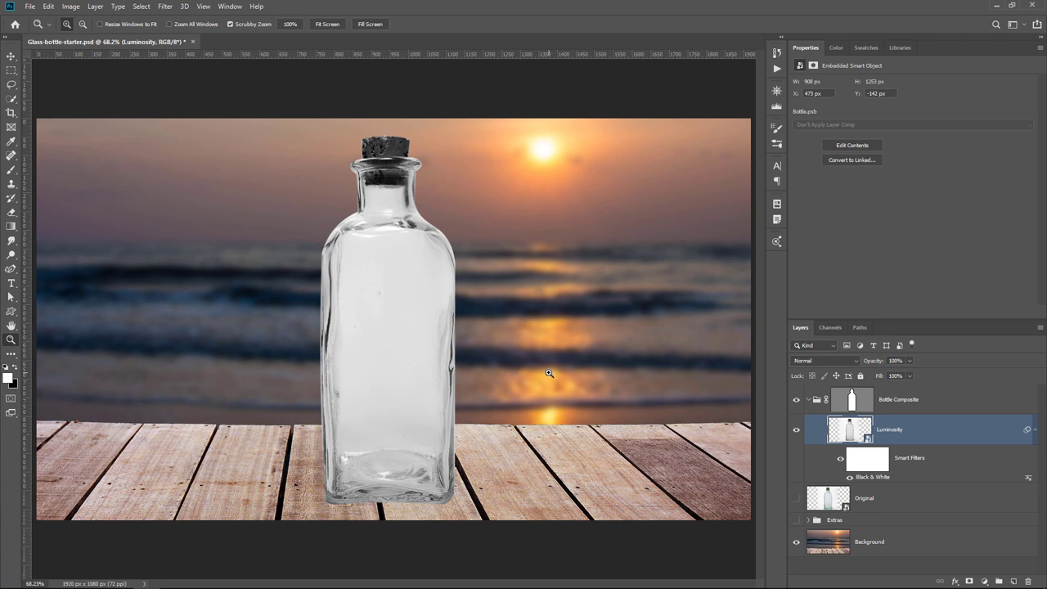
# Step: Set the Luminosity layer's blend mode to Multiply
pyautogui.click(801, 363)
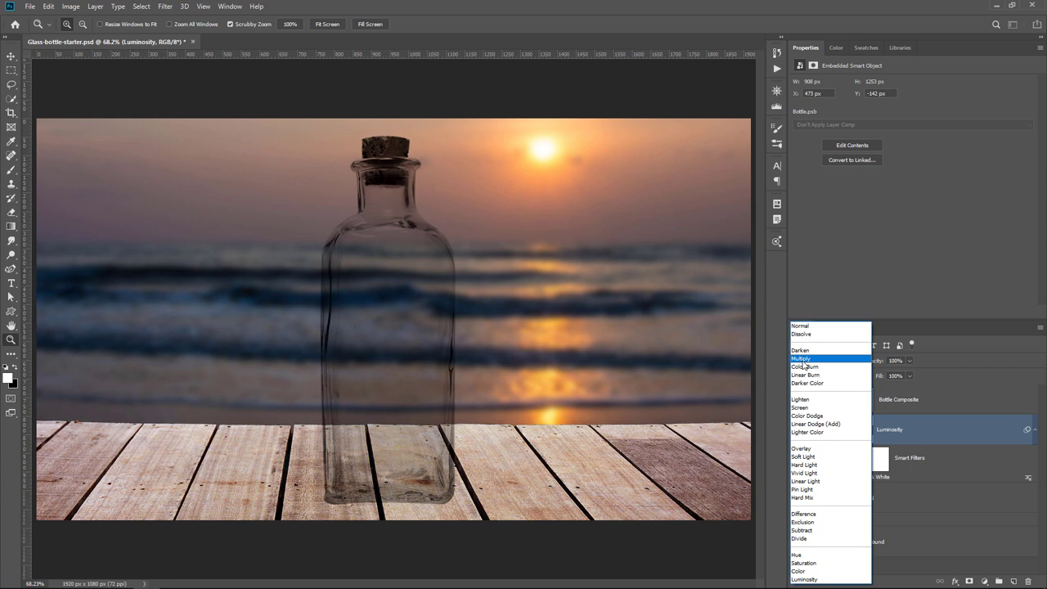
pyautogui.click(802, 360)
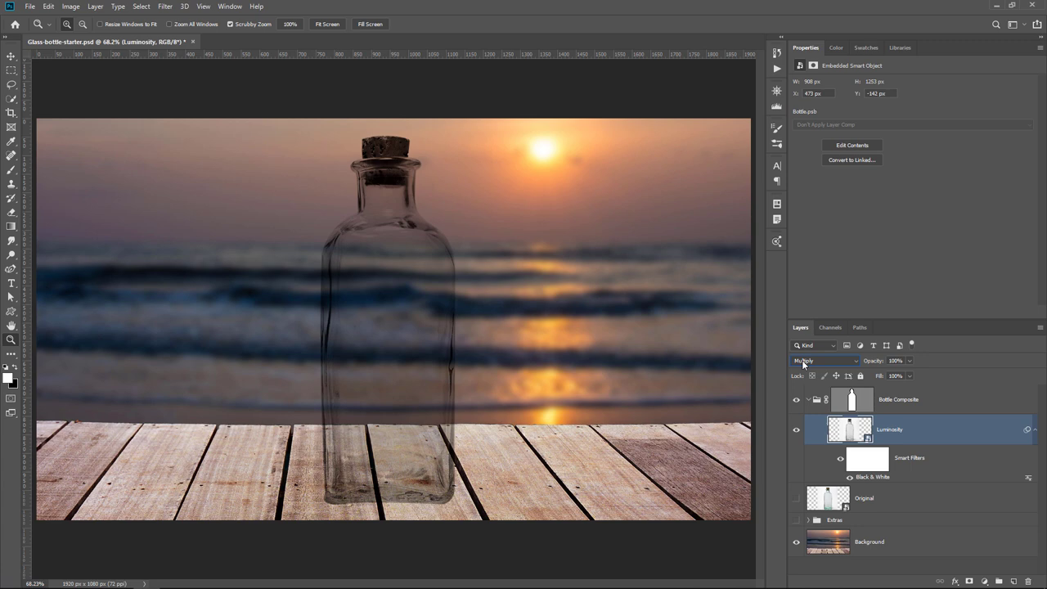
# Step: Add a Levels smart filter to Luminosity, then reopen it and set the midtones to 0.80
pyautogui.click(71, 7)
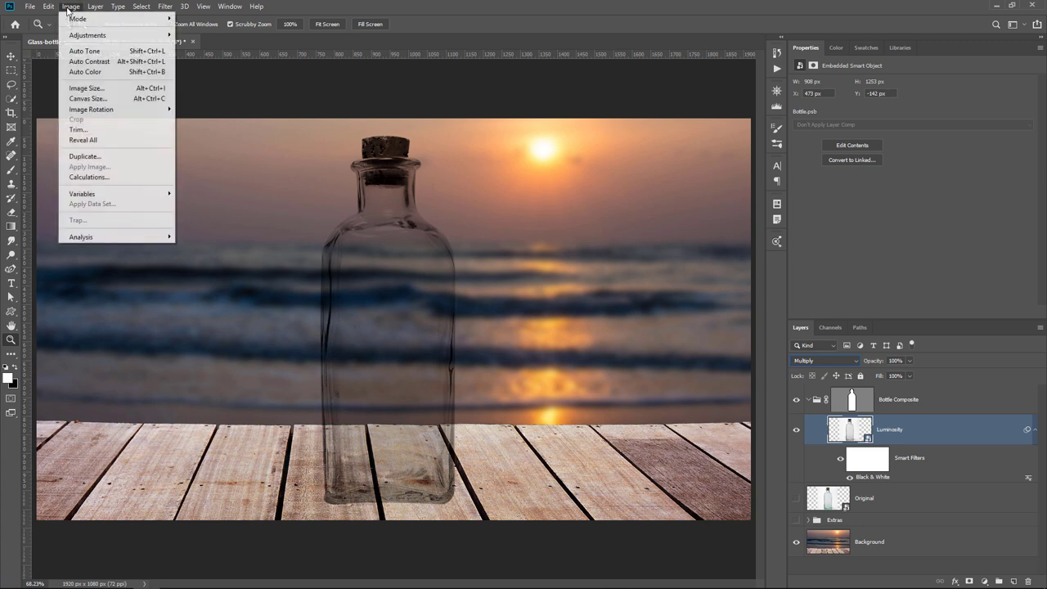
pyautogui.click(201, 46)
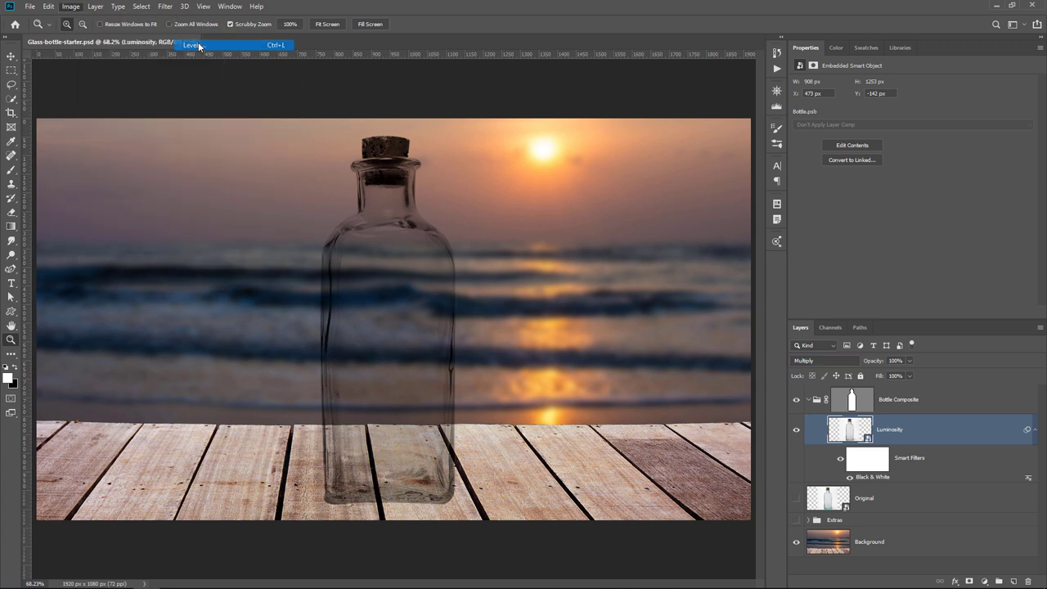
pyautogui.moveTo(534, 202)
pyautogui.mouseDown()
pyautogui.moveTo(654, 203)
pyautogui.moveTo(540, 200)
pyautogui.mouseUp()
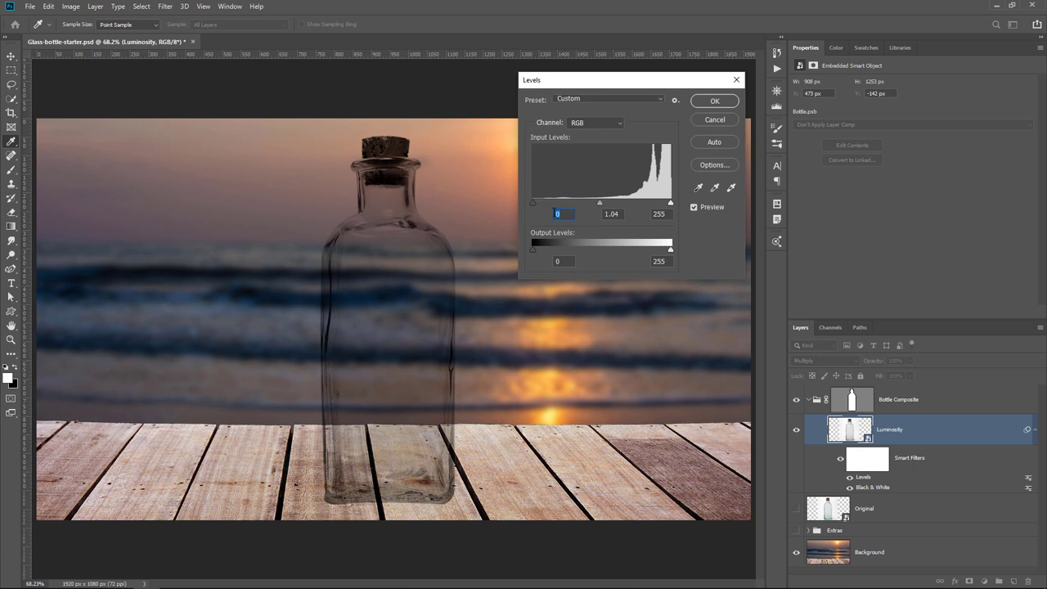
pyautogui.click(708, 104)
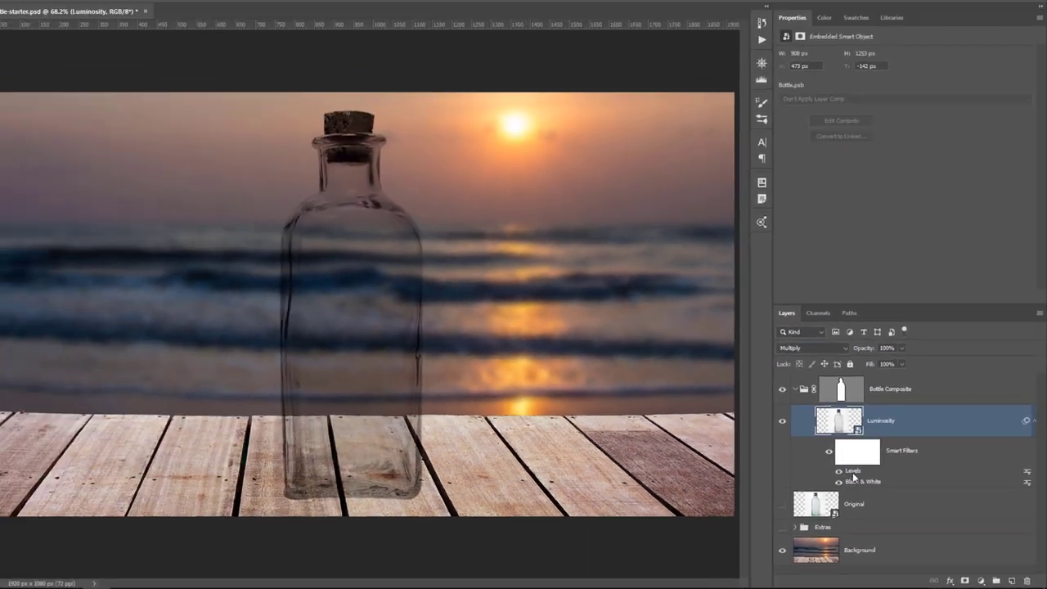
pyautogui.doubleClick(853, 474)
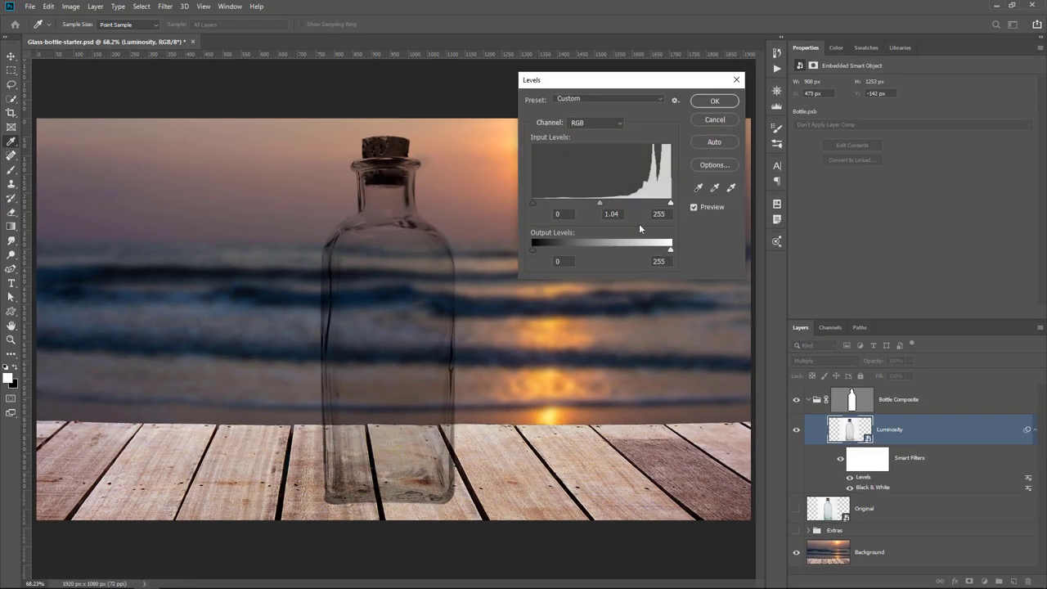
pyautogui.moveTo(601, 202)
pyautogui.mouseDown()
pyautogui.moveTo(622, 202)
pyautogui.moveTo(613, 207)
pyautogui.mouseUp()
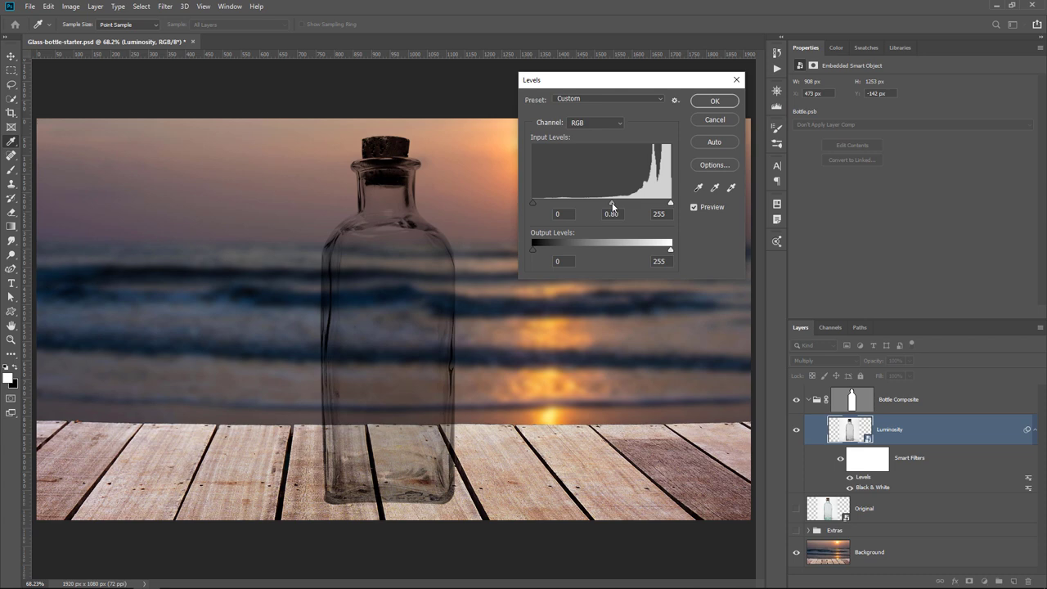
pyautogui.click(706, 105)
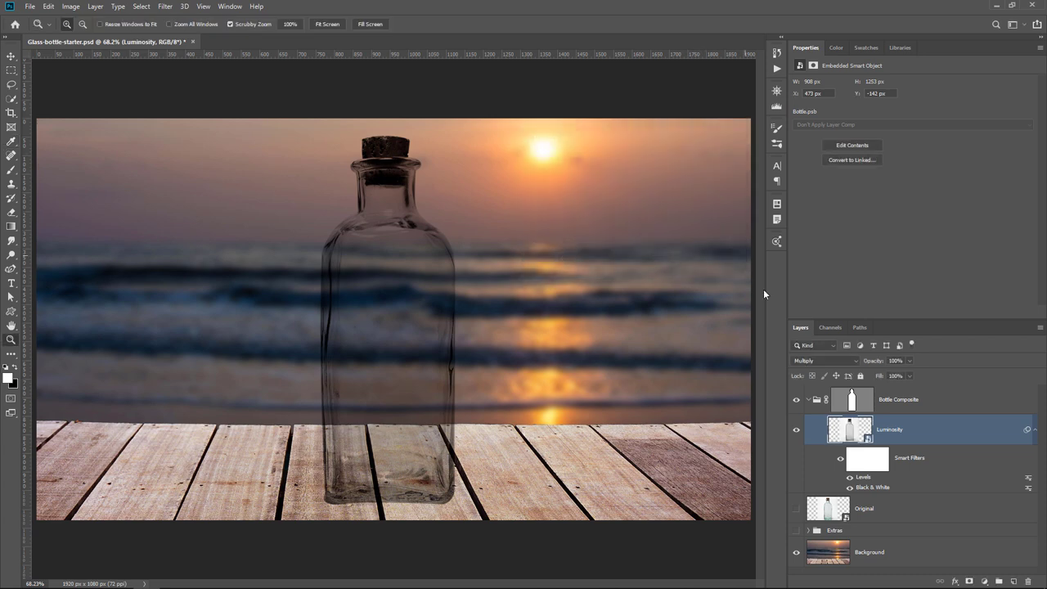
# Step: Duplicate the Original layer, move it above Luminosity, rename it 'Hue & Saturation' and make it visible
pyautogui.click(846, 515)
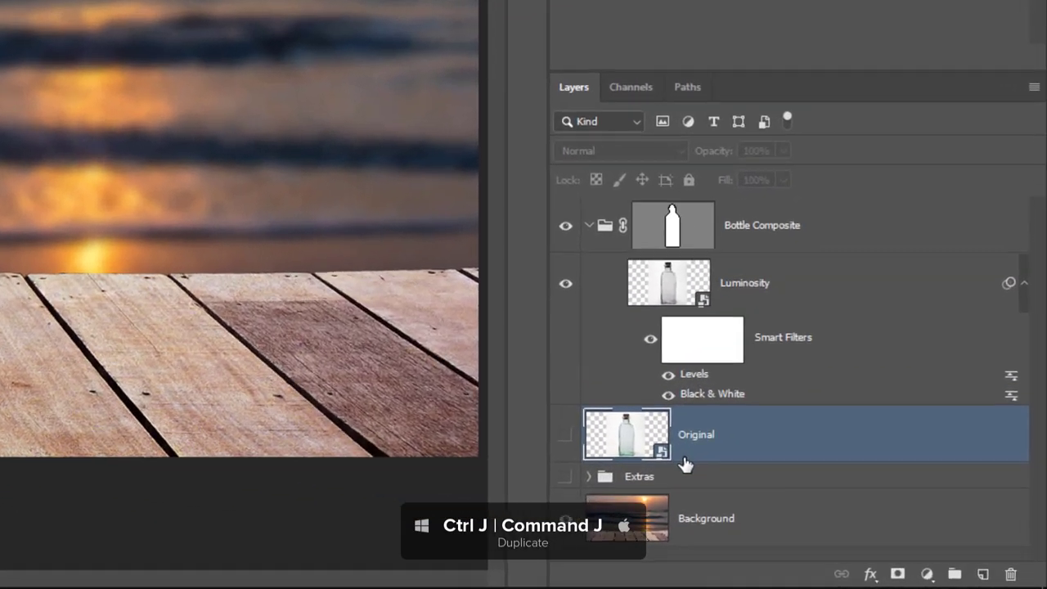
pyautogui.hotkey('ctrl', 'j')
pyautogui.moveTo(636, 440); pyautogui.dragTo(659, 272)
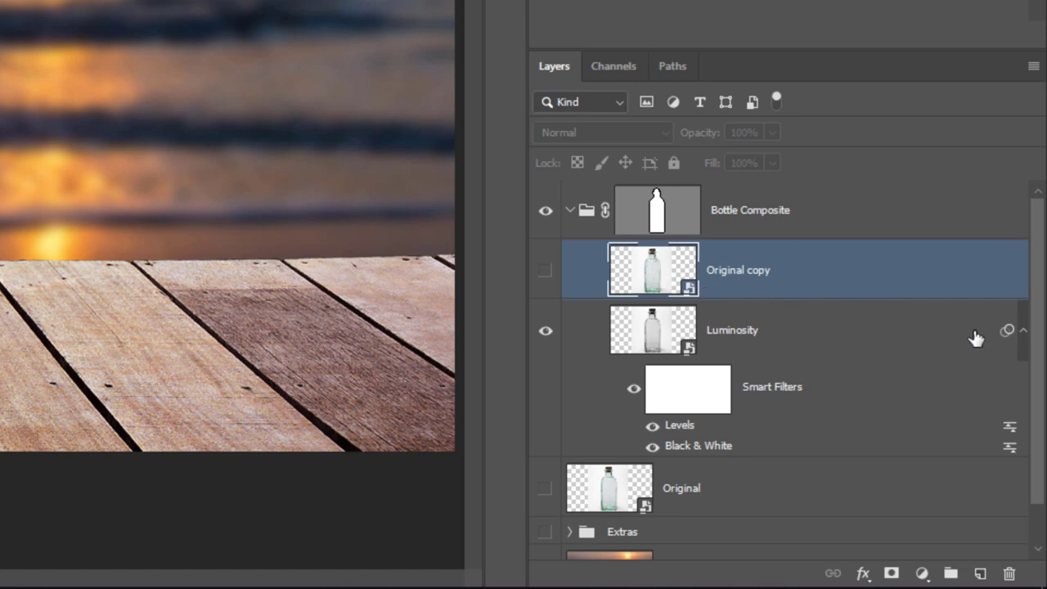
pyautogui.click(1022, 337)
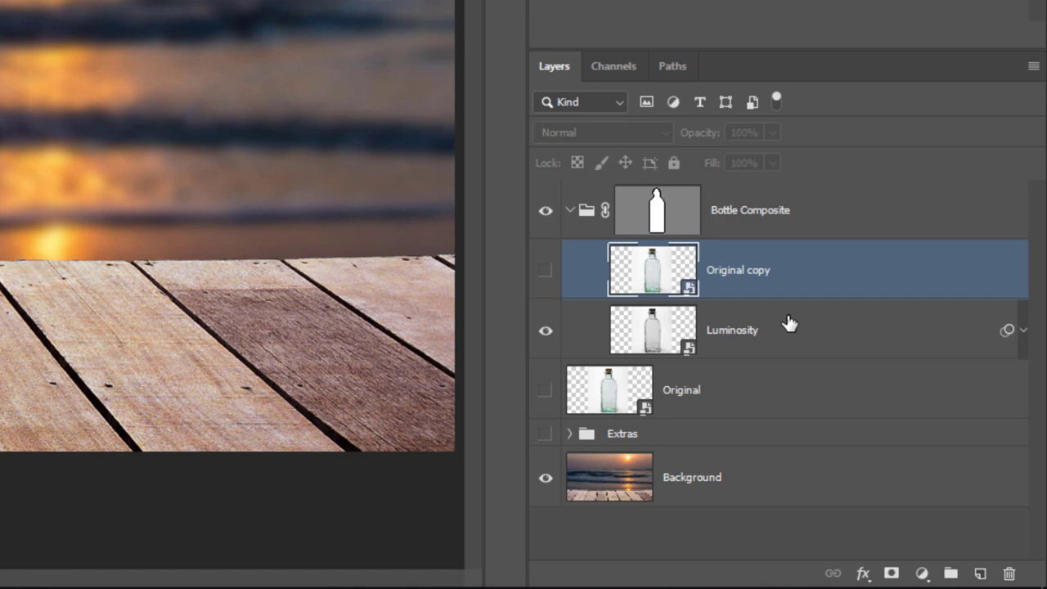
pyautogui.doubleClick(744, 270)
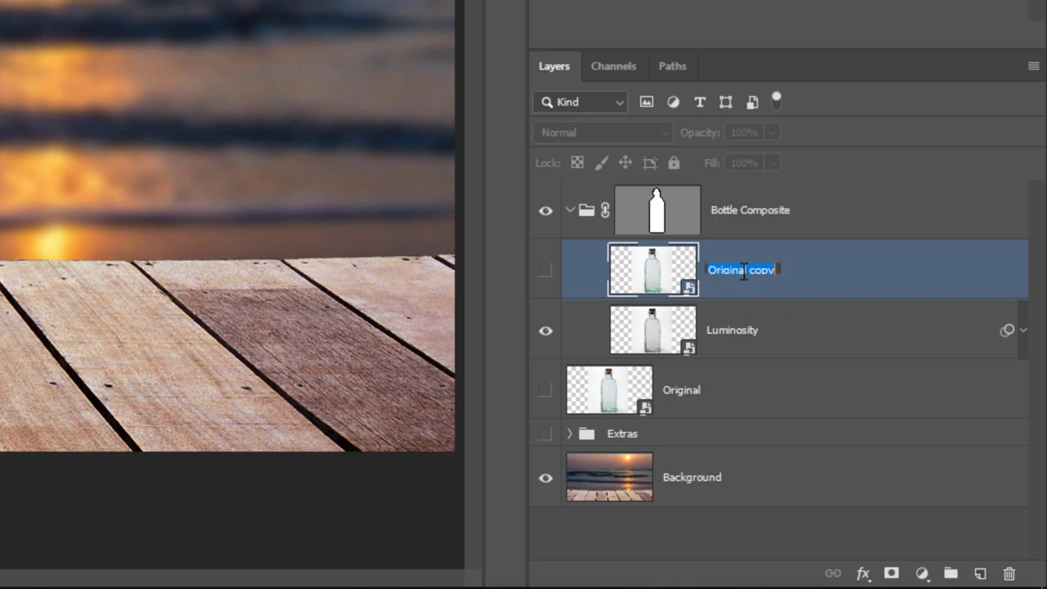
pyautogui.write('Hue & Saturation')
pyautogui.press('Return')
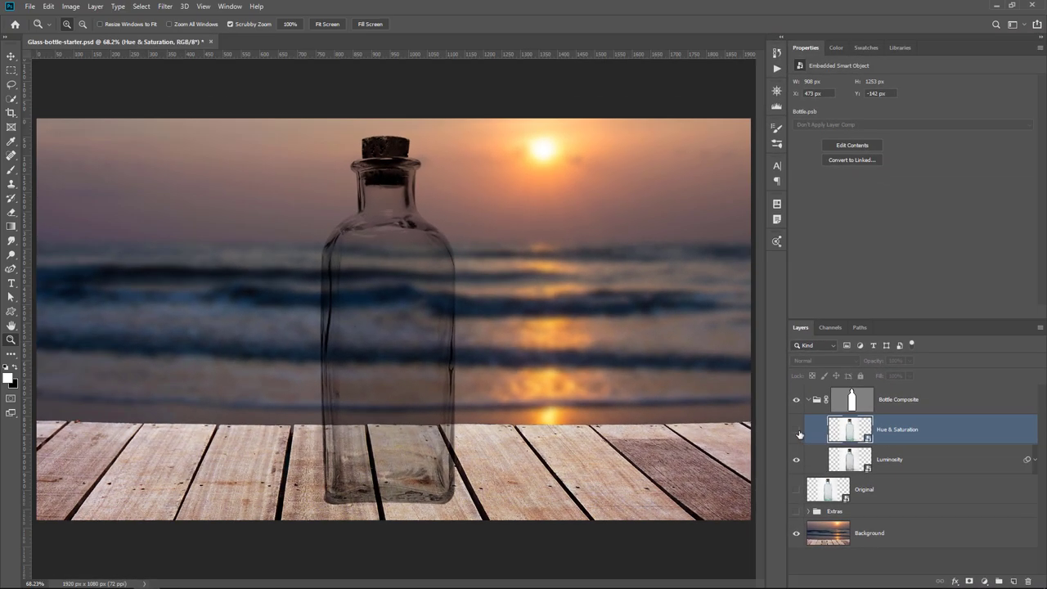
pyautogui.click(797, 430)
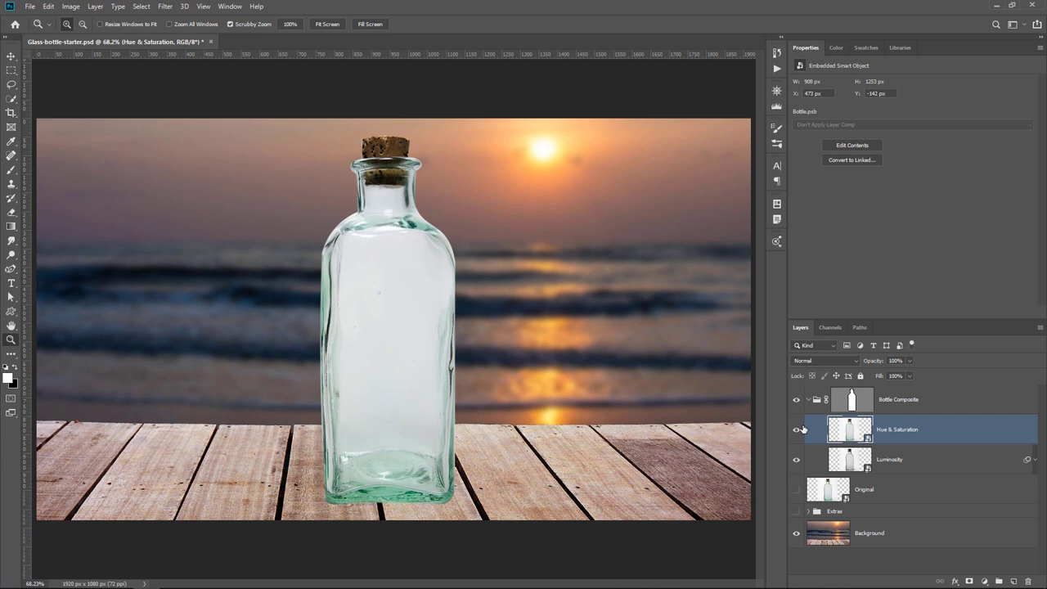
# Step: Set the Hue & Saturation layer's blend mode to Color
pyautogui.click(825, 363)
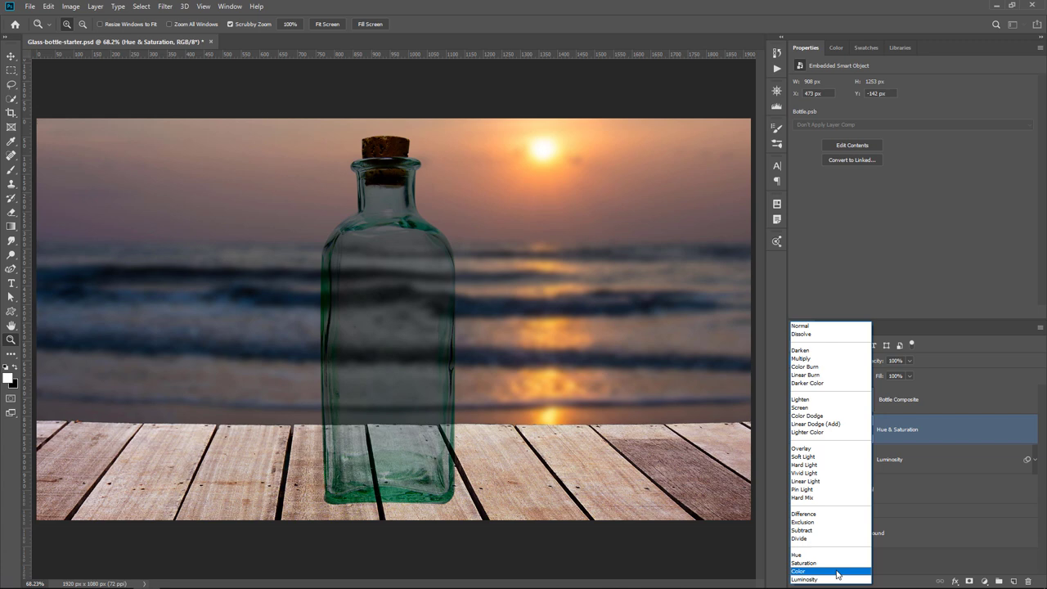
pyautogui.click(836, 572)
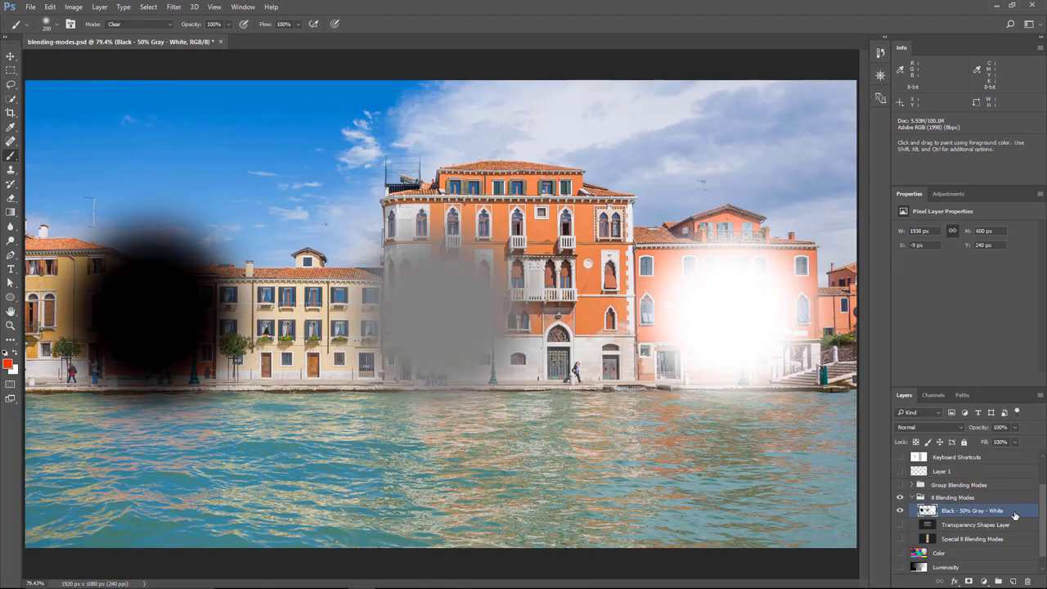
# Step: Try contrast blend modes such as Color Burn on the demo image's spots layer
pyautogui.press('Down')
pyautogui.press('Down')
pyautogui.press('Down')
pyautogui.press('Down')
pyautogui.press('Down')
pyautogui.press('Down')
pyautogui.press('Down')
pyautogui.press('Down')
pyautogui.press('Down')
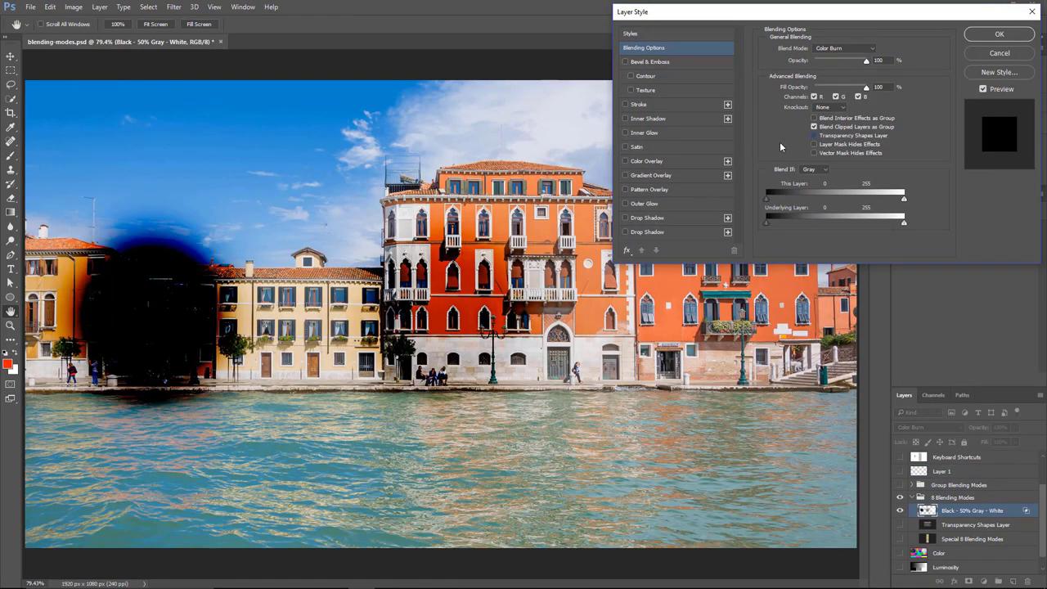
pyautogui.click(870, 49)
pyautogui.click(823, 155)
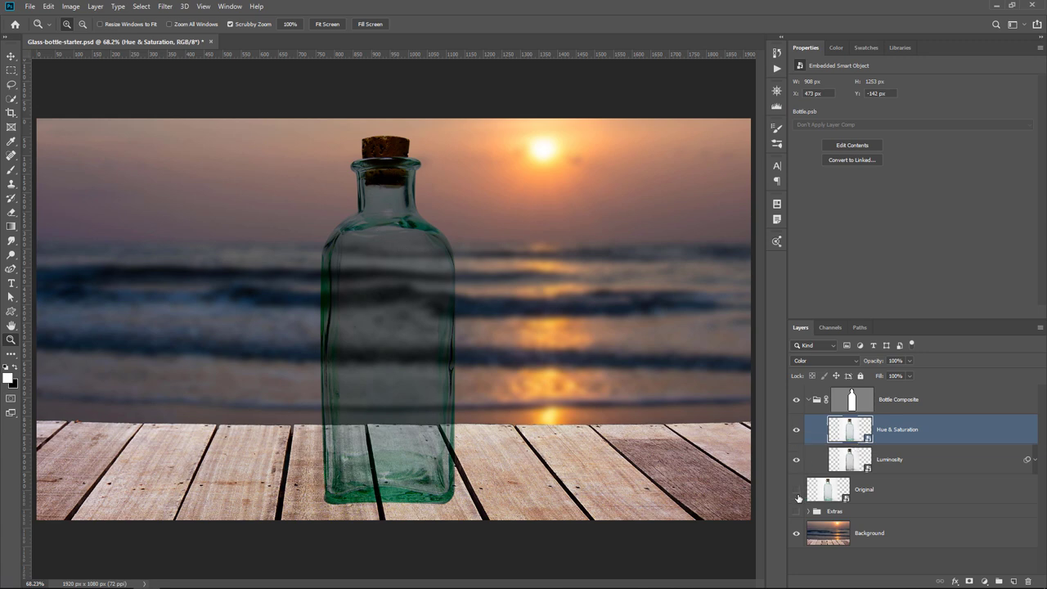
pyautogui.press('alt')
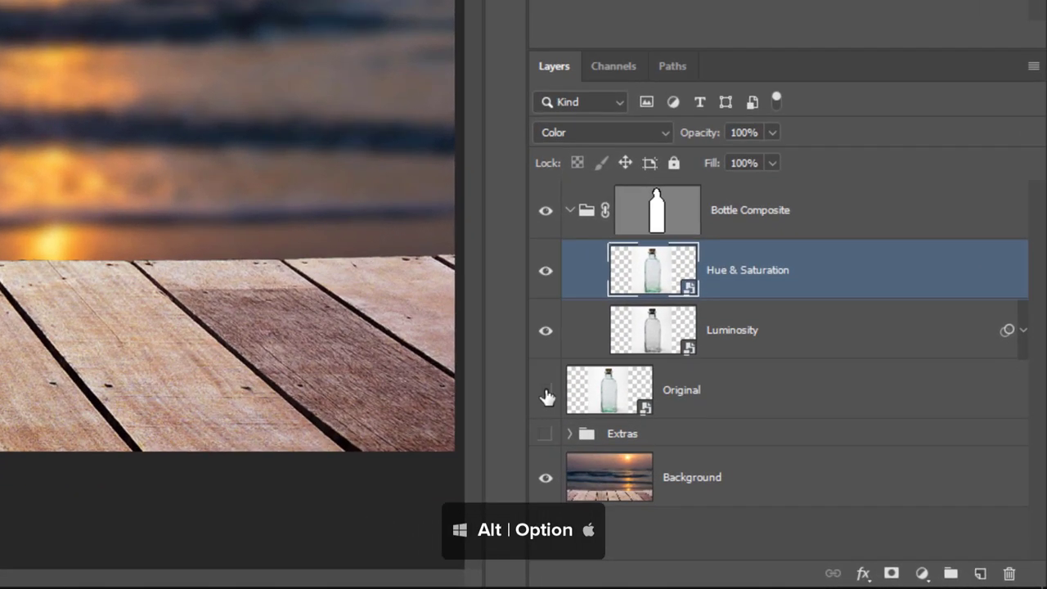
pyautogui.keyDown('alt'); pyautogui.click(545, 393); pyautogui.keyUp('alt')
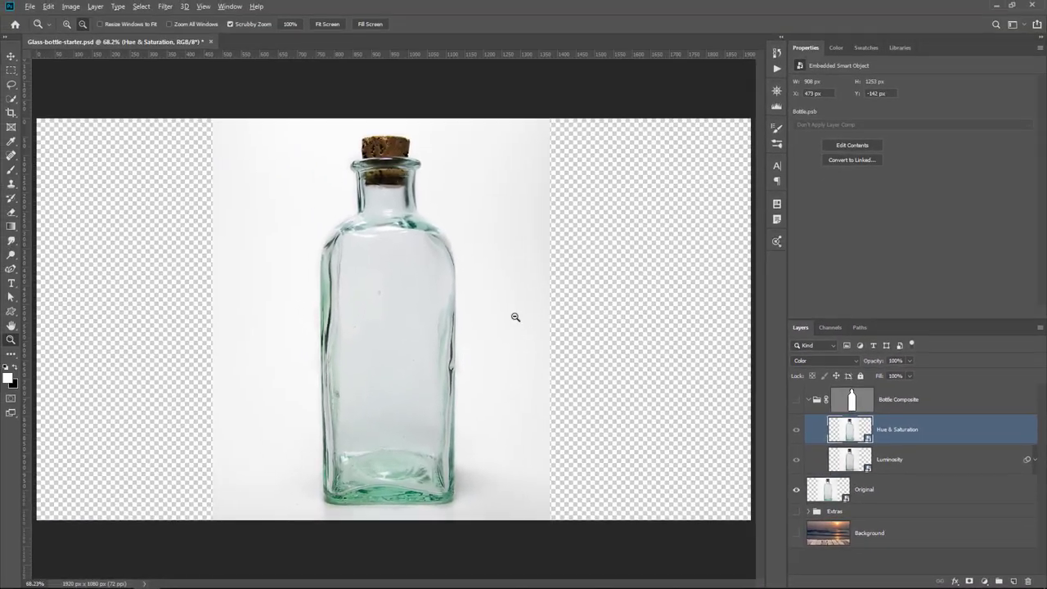
pyautogui.press('alt')
pyautogui.press('alt')
pyautogui.keyDown('alt'); pyautogui.click(796, 494); pyautogui.keyUp('alt')
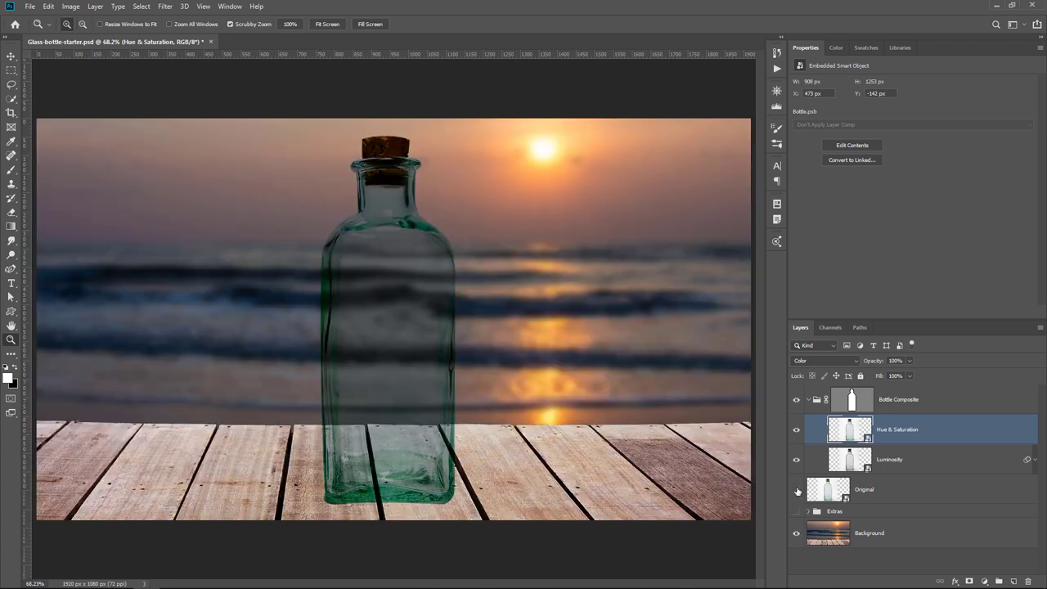
pyautogui.click(797, 491)
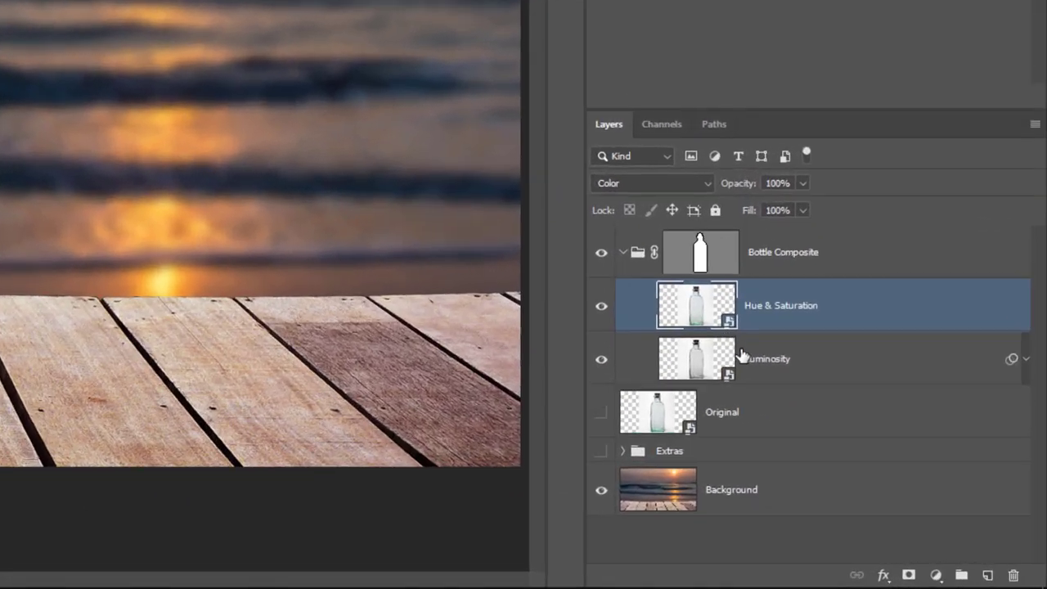
# Step: Duplicate the Luminosity layer and move the copy to the top of Bottle Composite
pyautogui.click(883, 462)
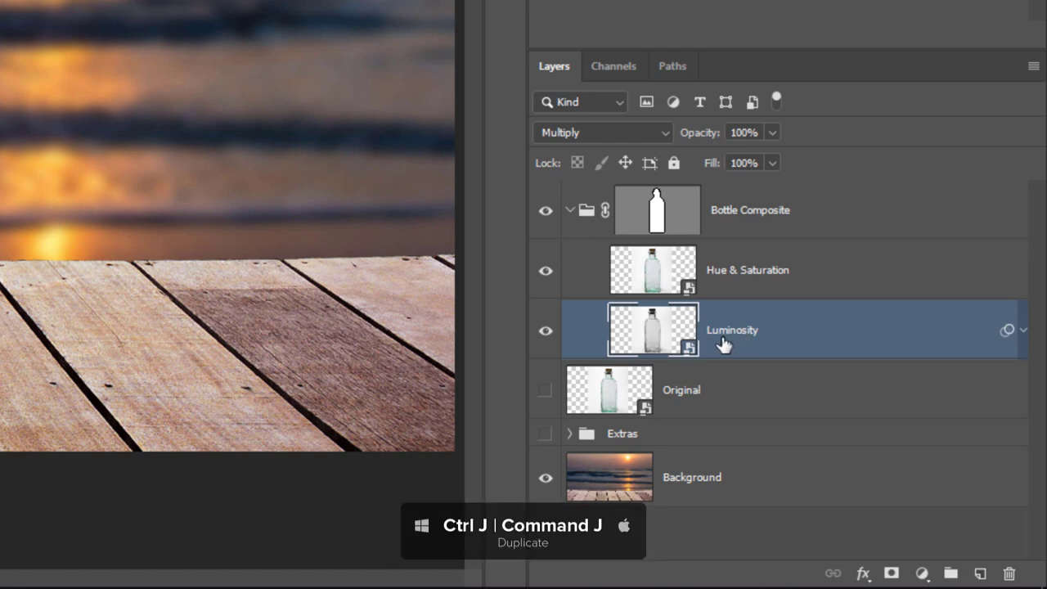
pyautogui.hotkey('ctrl', 'j')
pyautogui.moveTo(671, 336); pyautogui.dragTo(679, 270)
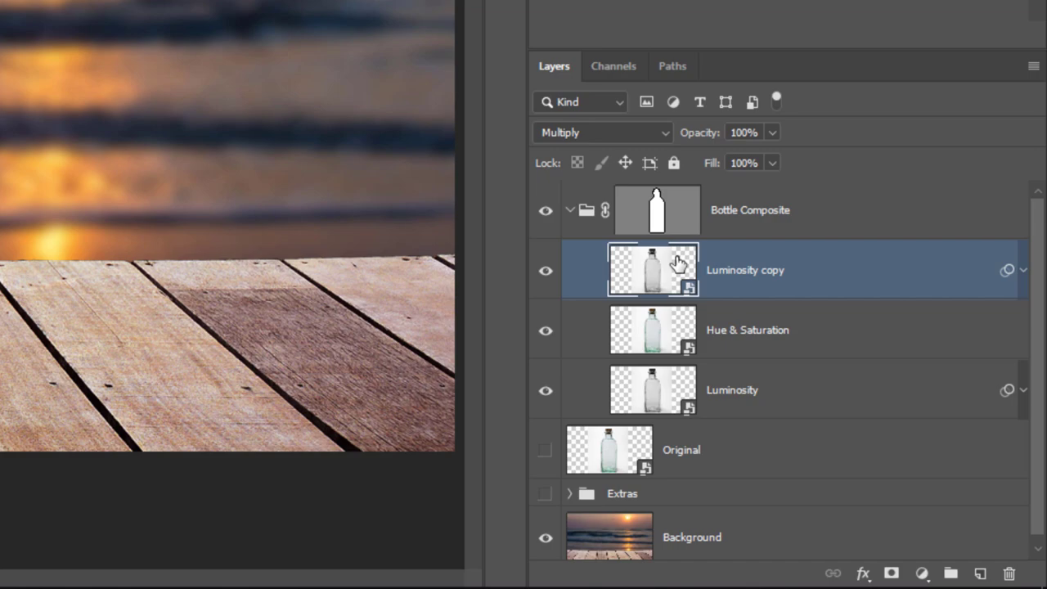
# Step: Blend the Luminosity copy in Screen mode and expand its smart filters
pyautogui.click(617, 137)
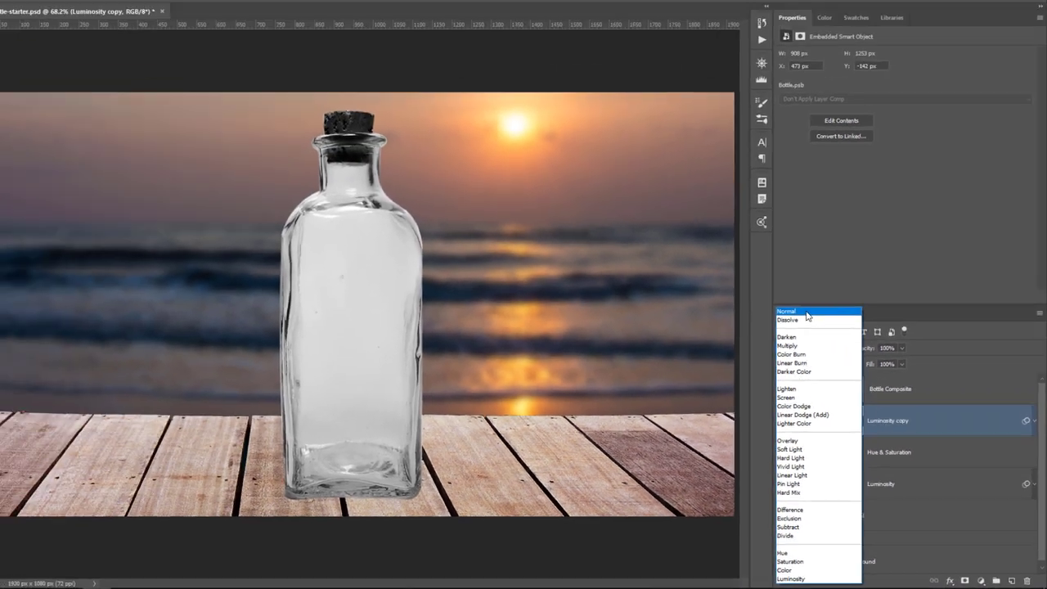
pyautogui.click(808, 316)
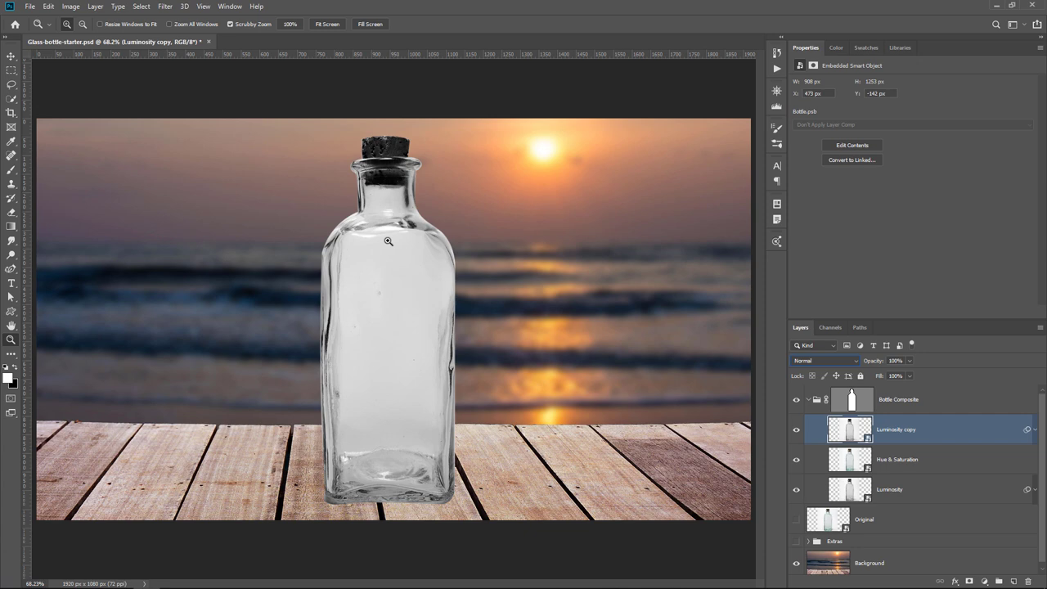
pyautogui.click(831, 360)
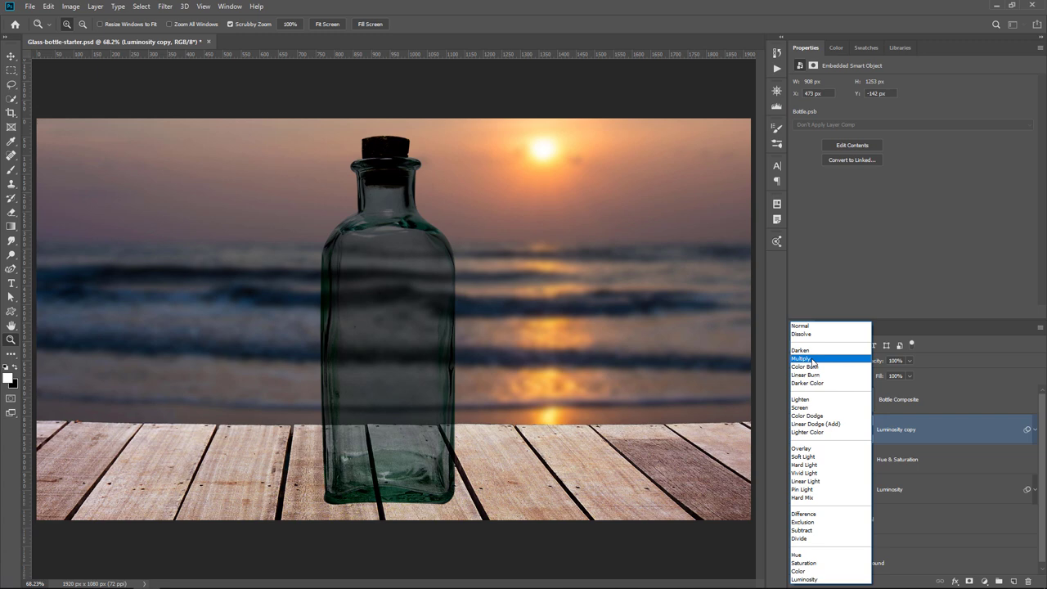
pyautogui.click(824, 408)
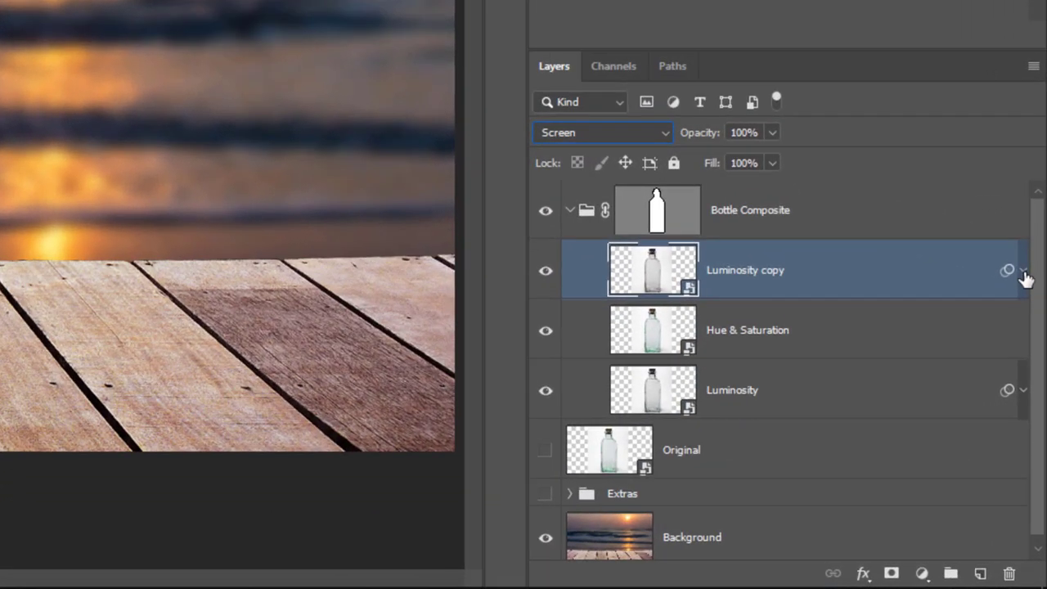
pyautogui.click(1023, 271)
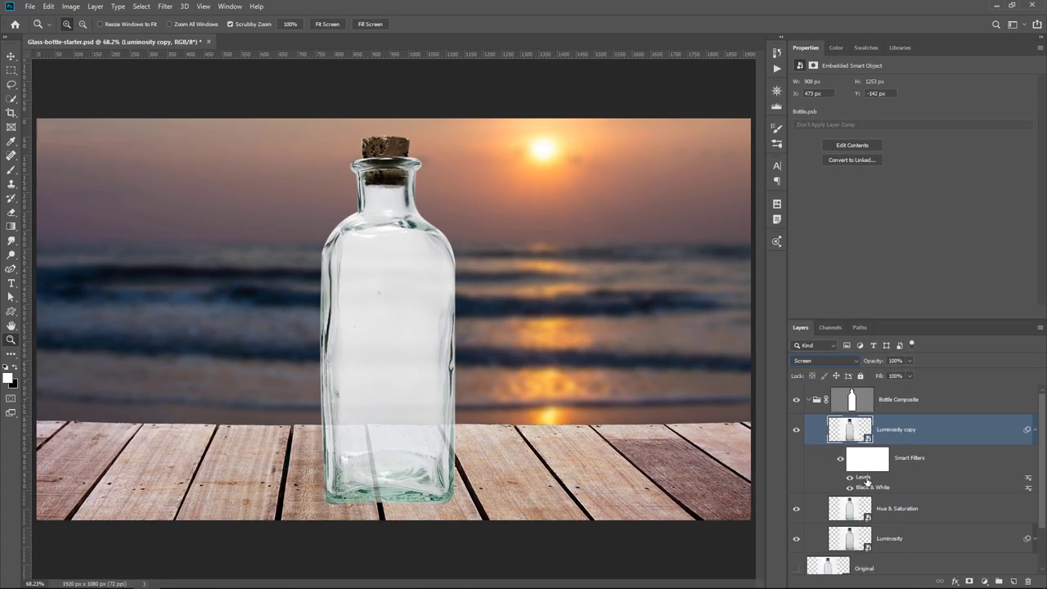
# Step: Set the Luminosity copy's Levels smart filter to 159, 0.24 and 255
pyautogui.doubleClick(685, 366)
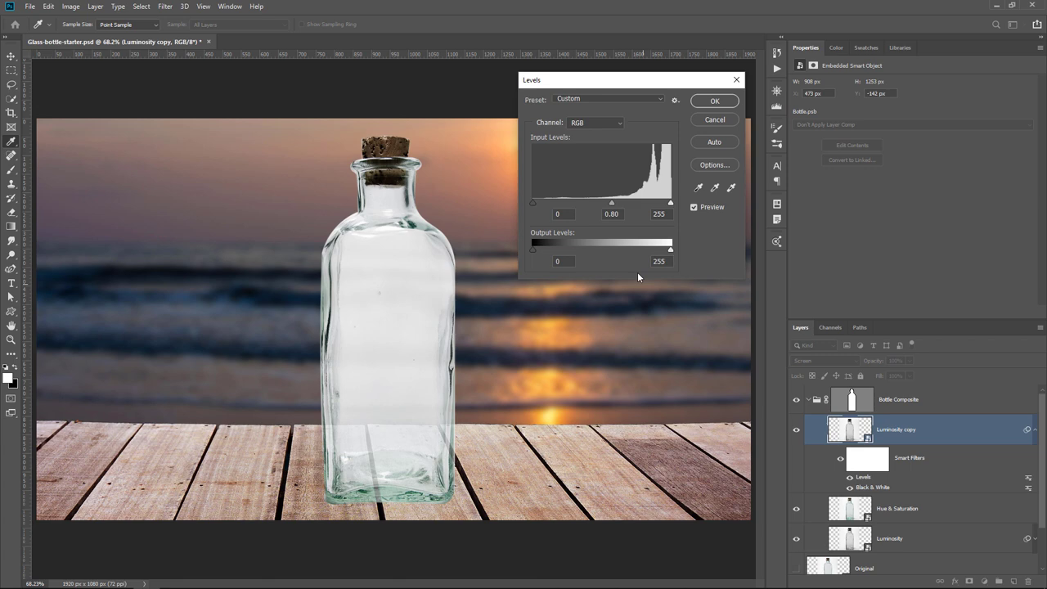
pyautogui.moveTo(533, 202); pyautogui.dragTo(662, 208)
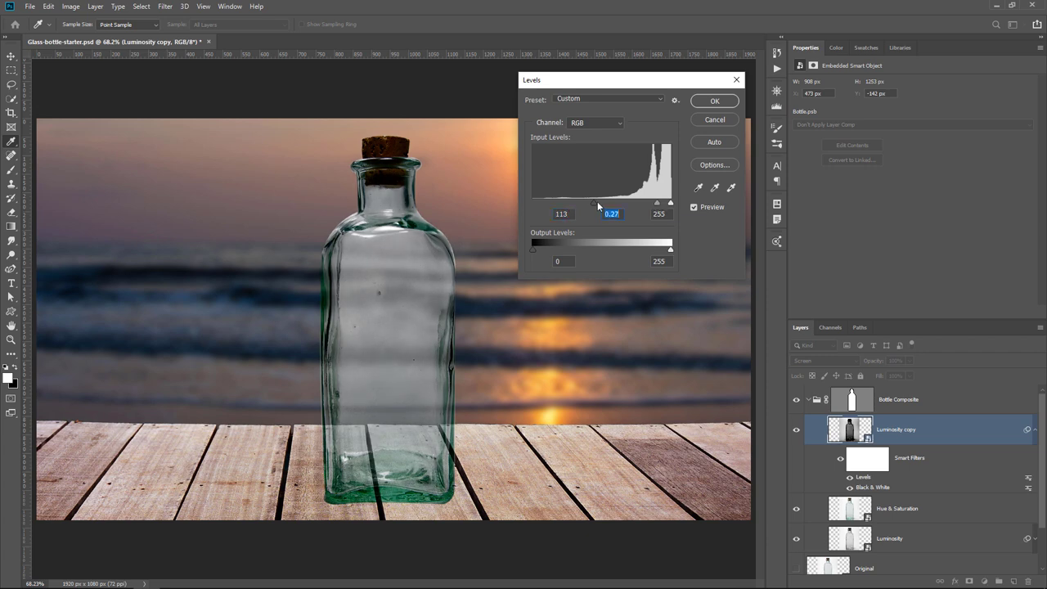
pyautogui.moveTo(597, 201); pyautogui.dragTo(661, 210)
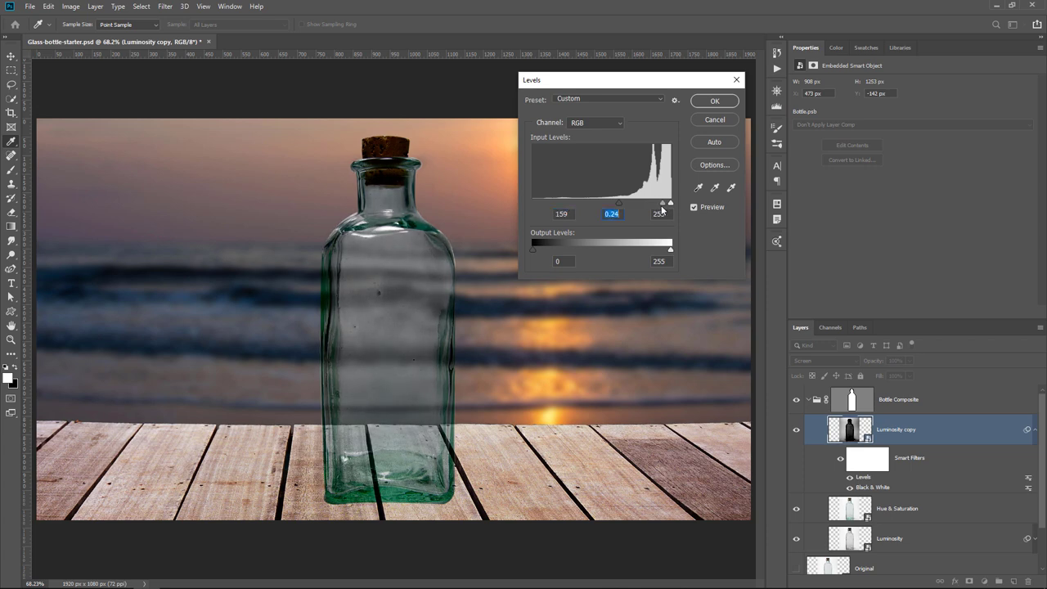
pyautogui.click(709, 104)
pyautogui.click(1034, 430)
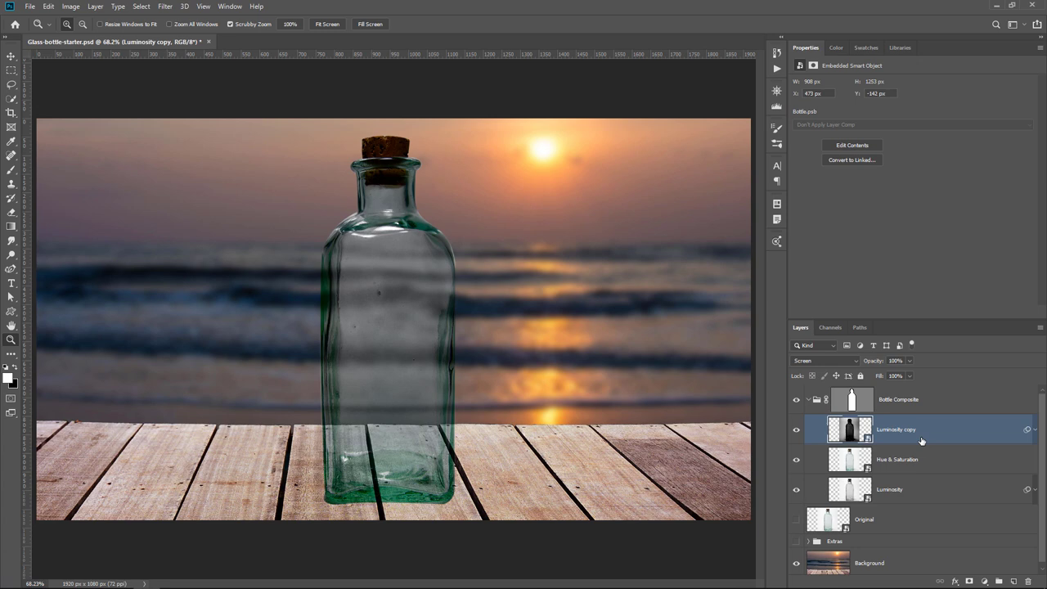
# Step: Zoom in on the bottle's cork and neck, then select the Original layer
pyautogui.click(389, 158)
pyautogui.click(389, 158)
pyautogui.moveTo(381, 145); pyautogui.dragTo(402, 292)
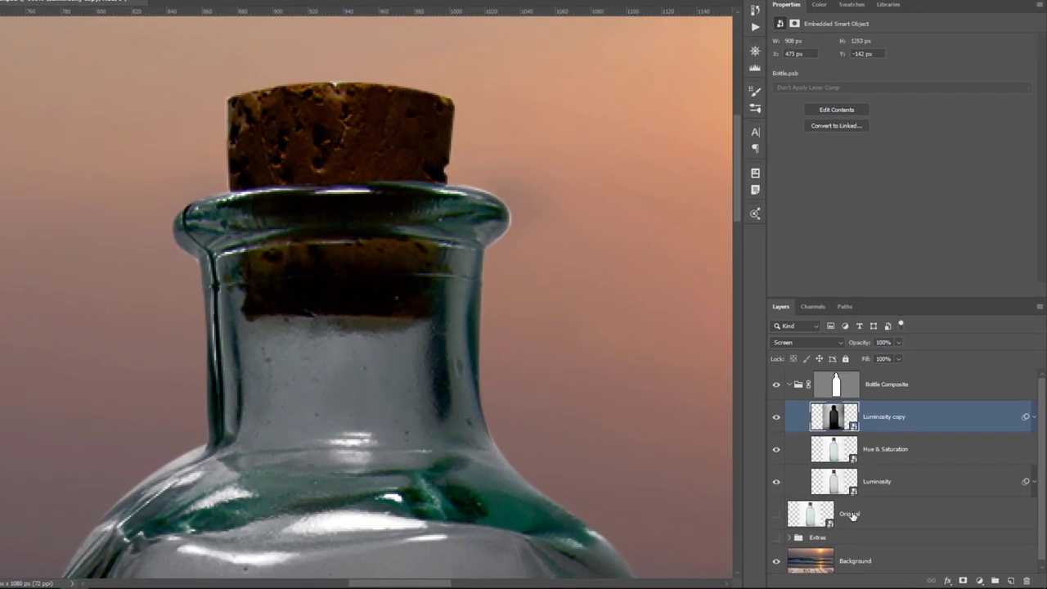
pyautogui.click(869, 522)
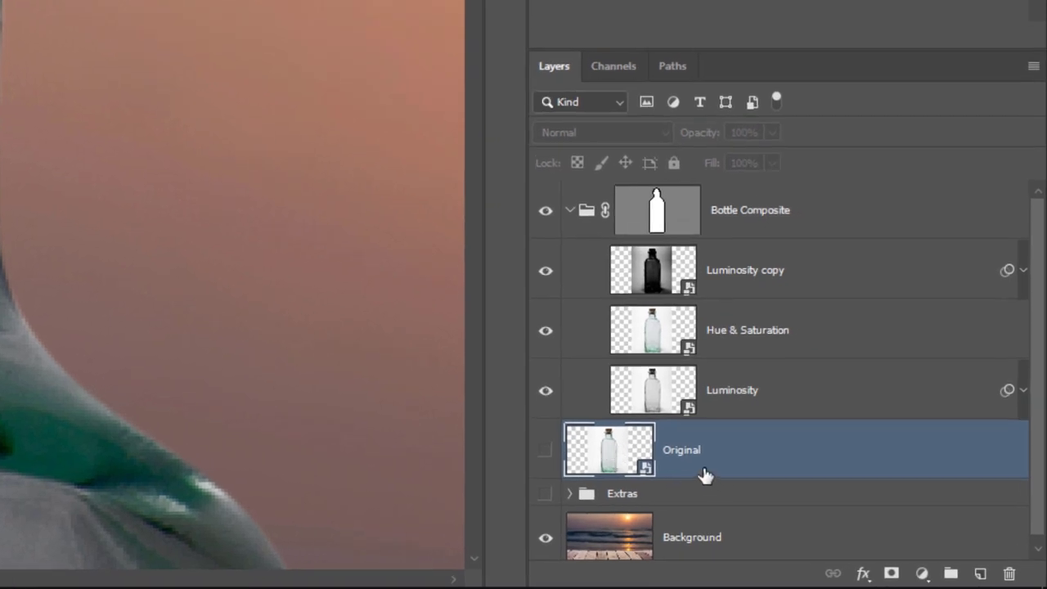
# Step: Duplicate Original to the top of the group as a visible 'Cork' layer with a hide-all mask
pyautogui.hotkey('ctrl', 'j')
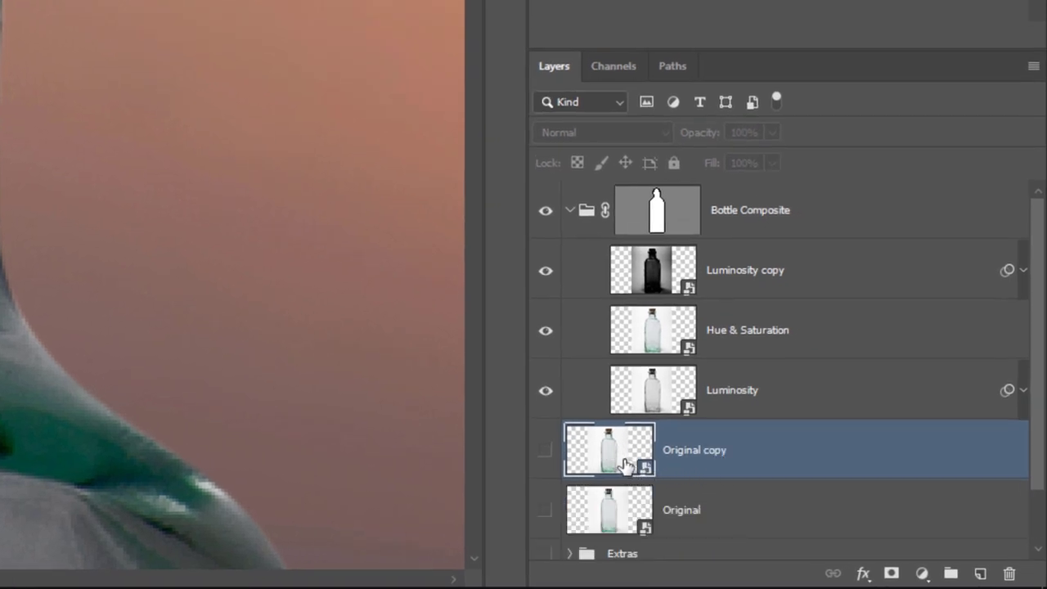
pyautogui.moveTo(626, 464); pyautogui.dragTo(634, 267)
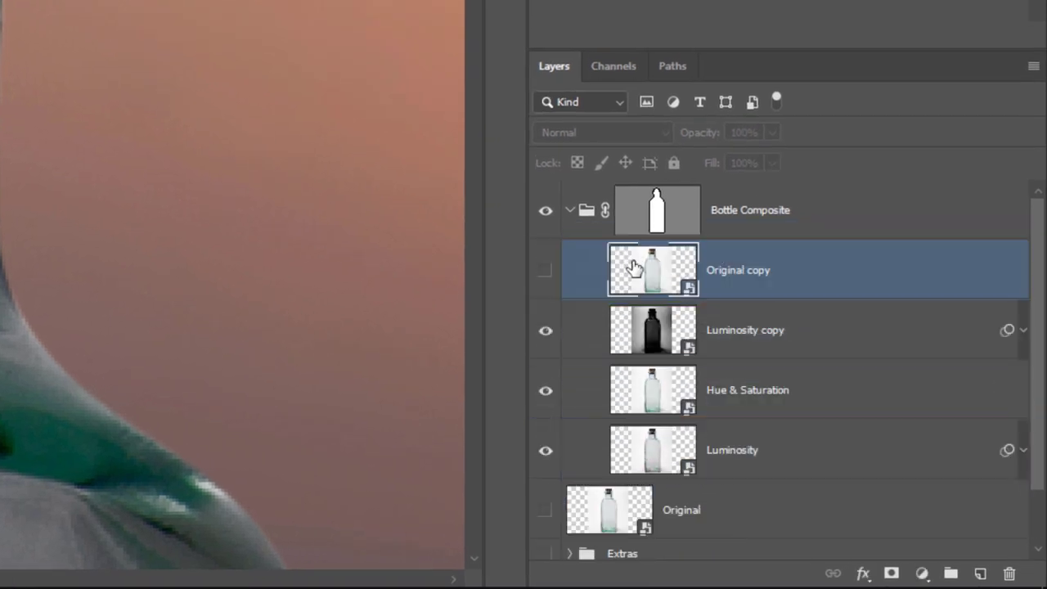
pyautogui.doubleClick(735, 275)
pyautogui.write('Cork')
pyautogui.press('Return')
pyautogui.click(545, 270)
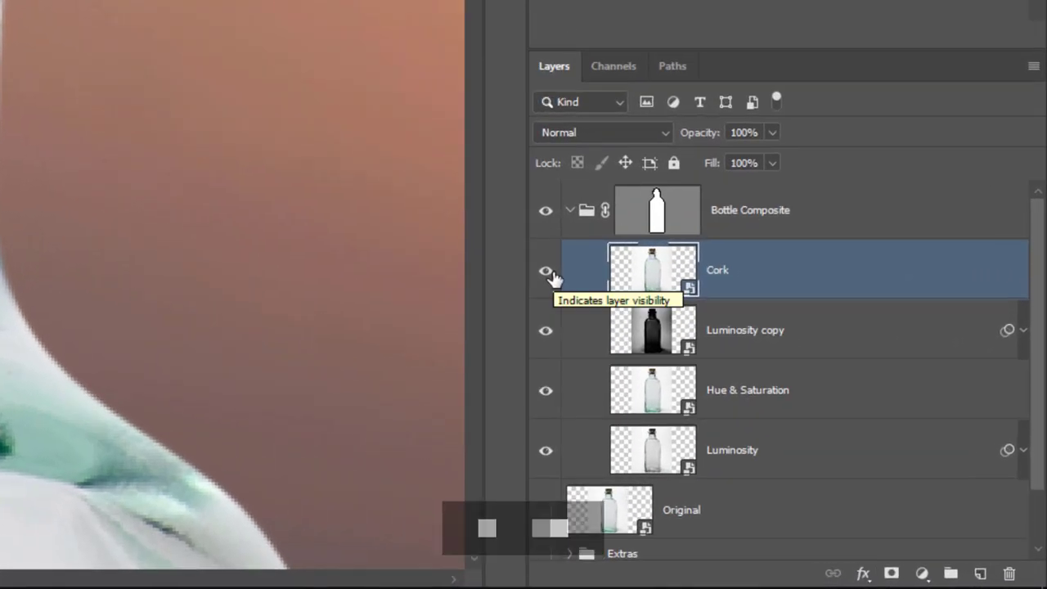
pyautogui.keyDown('alt'); pyautogui.click(892, 574); pyautogui.keyUp('alt')
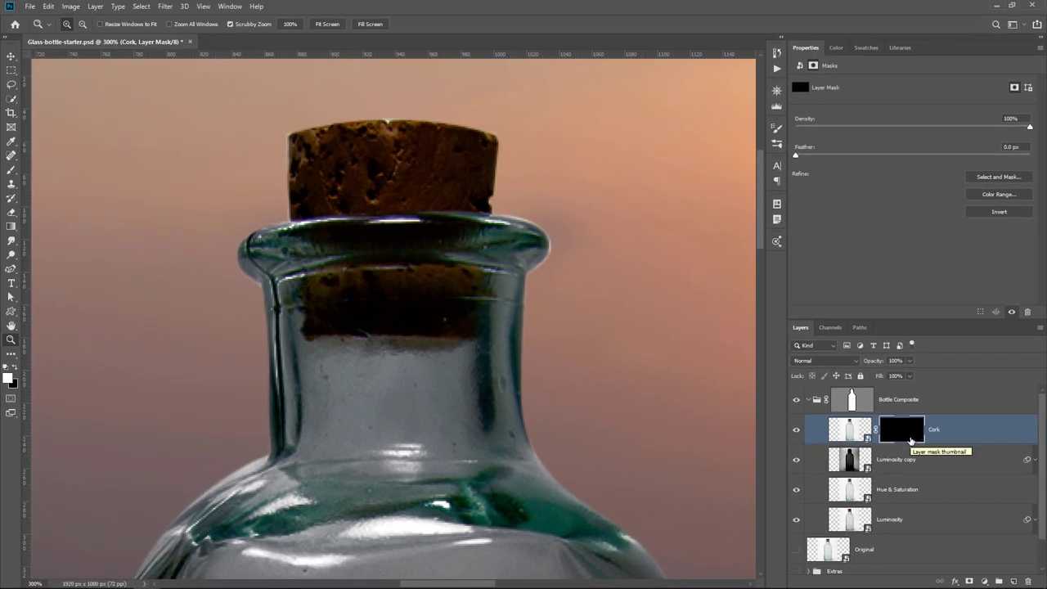
# Step: Brush white into the Cork mask above the rim, inside the neck and along the rim, sizes 15–40
pyautogui.click(10, 169)
pyautogui.moveTo(315, 229)
pyautogui.mouseDown()
pyautogui.moveTo(338, 209)
pyautogui.moveTo(329, 210)
pyautogui.moveTo(332, 141)
pyautogui.moveTo(407, 136)
pyautogui.moveTo(415, 157)
pyautogui.moveTo(441, 149)
pyautogui.moveTo(447, 165)
pyautogui.moveTo(471, 169)
pyautogui.moveTo(469, 200)
pyautogui.moveTo(430, 191)
pyautogui.mouseUp()
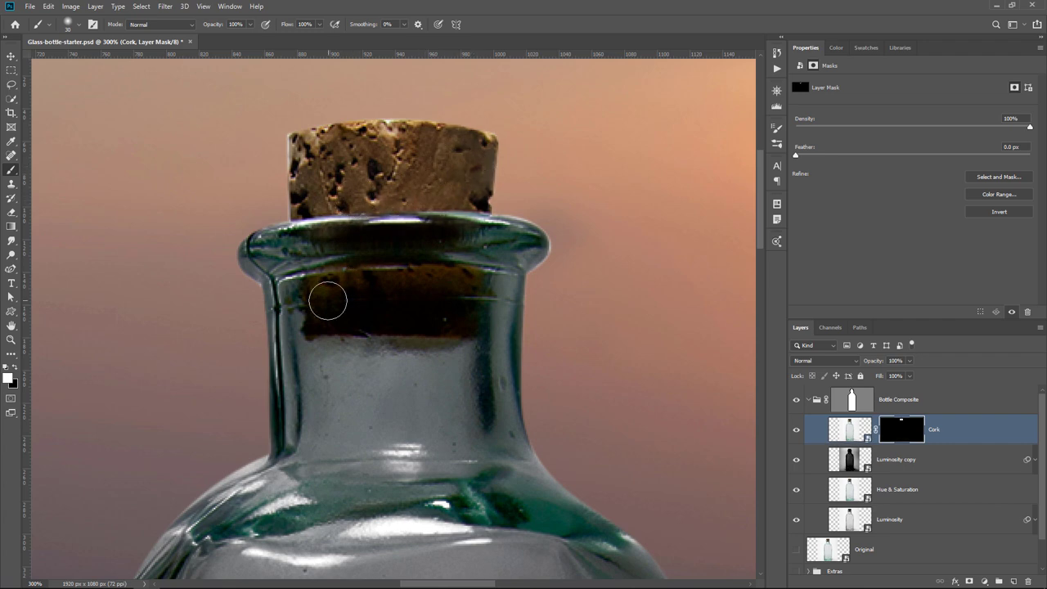
pyautogui.moveTo(327, 297)
pyautogui.mouseDown()
pyautogui.moveTo(459, 301)
pyautogui.moveTo(466, 288)
pyautogui.moveTo(466, 322)
pyautogui.moveTo(310, 326)
pyautogui.mouseUp()
pyautogui.press('[')
pyautogui.press('[')
pyautogui.press('[')
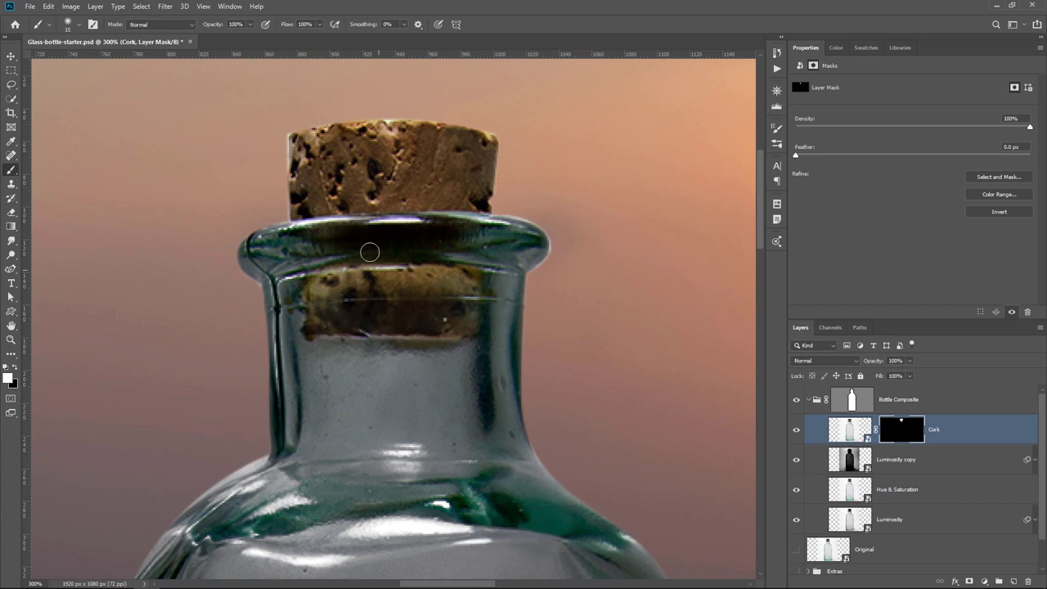
pyautogui.press(']')
pyautogui.press(']')
pyautogui.press(']')
pyautogui.press(']')
pyautogui.press(']')
pyautogui.moveTo(363, 239)
pyautogui.mouseDown()
pyautogui.moveTo(461, 234)
pyautogui.moveTo(291, 249)
pyautogui.moveTo(465, 239)
pyautogui.mouseUp()
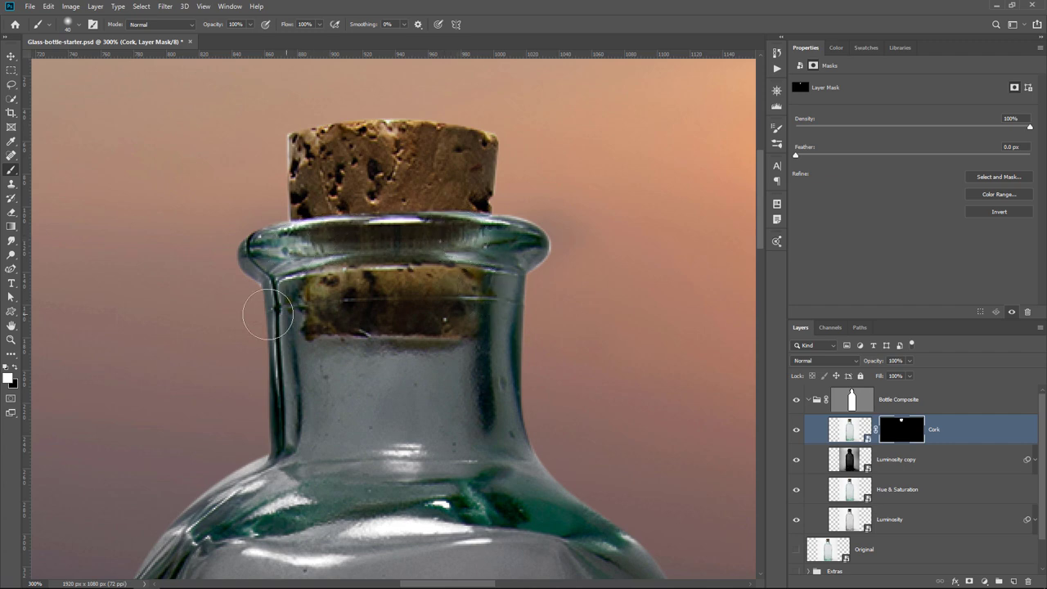
# Step: Fit the image on screen and toggle the Cork layer off and on to compare
pyautogui.doubleClick(12, 328)
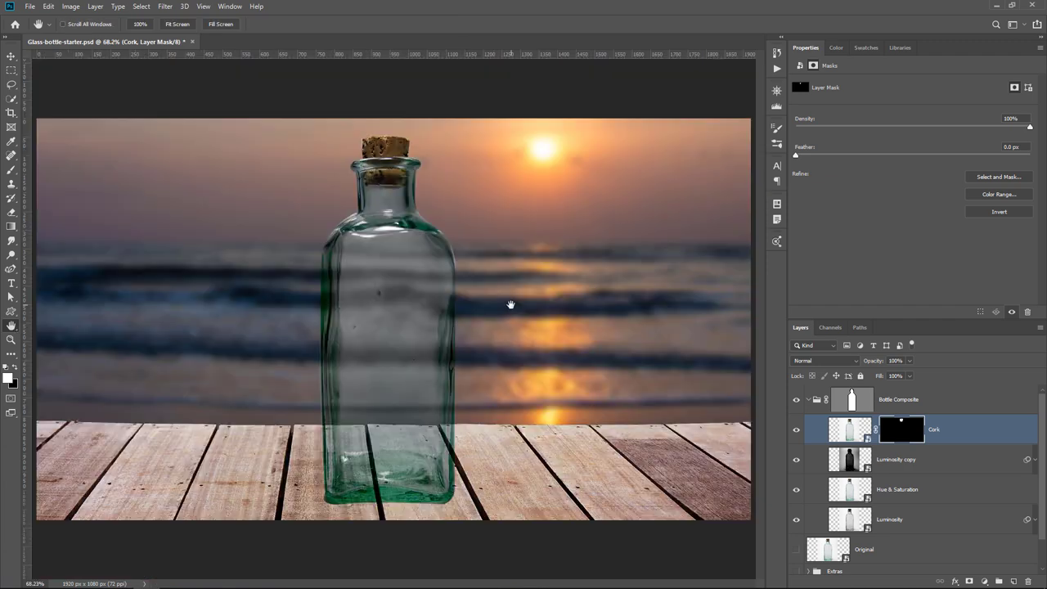
pyautogui.click(795, 431)
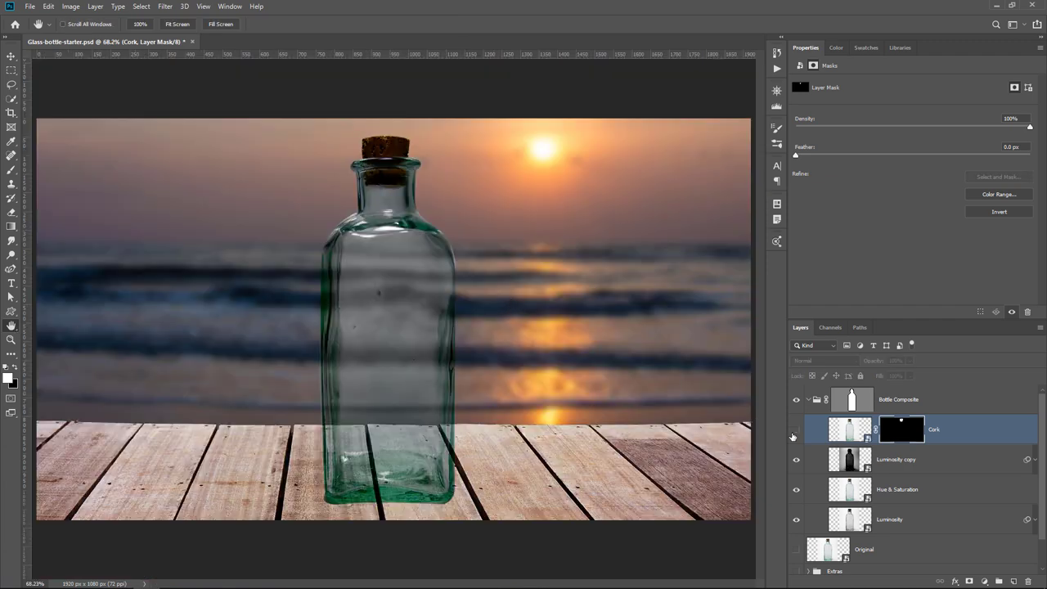
pyautogui.click(793, 433)
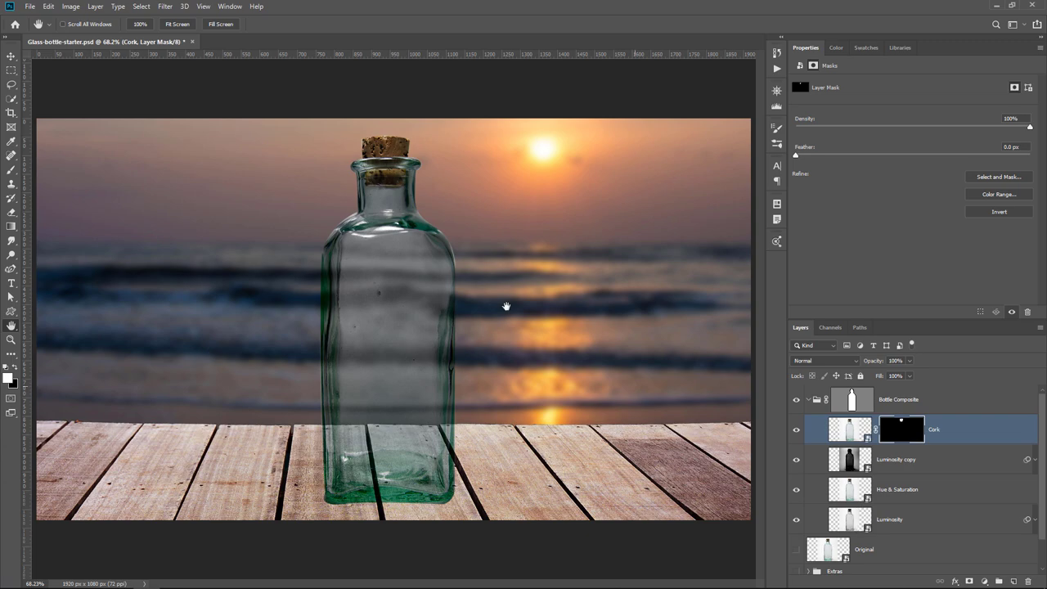
# Step: Zoom in twice on the bottle neck and cork
pyautogui.press('z')
pyautogui.click(365, 141)
pyautogui.click(365, 141)
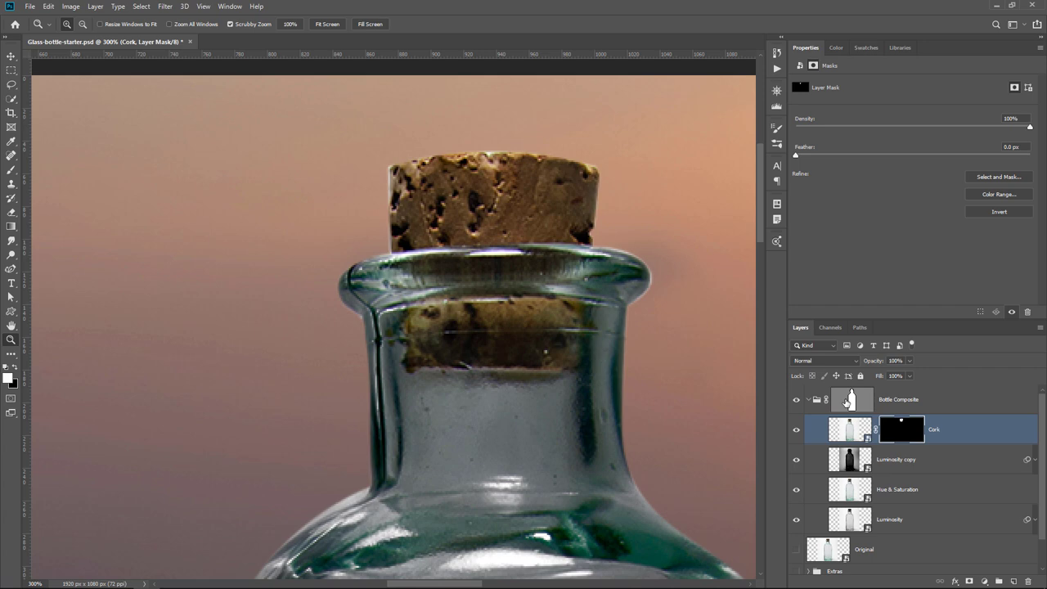
# Step: Inspect the Bottle Composite vector mask path to confirm it encloses the cork, then fit the view
pyautogui.click(846, 401)
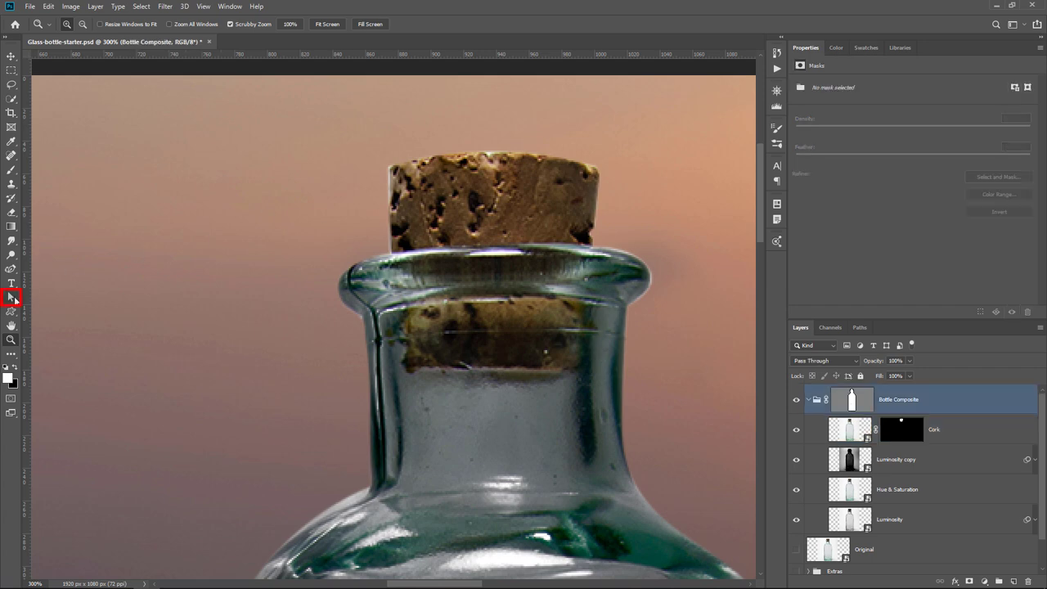
pyautogui.press('a')
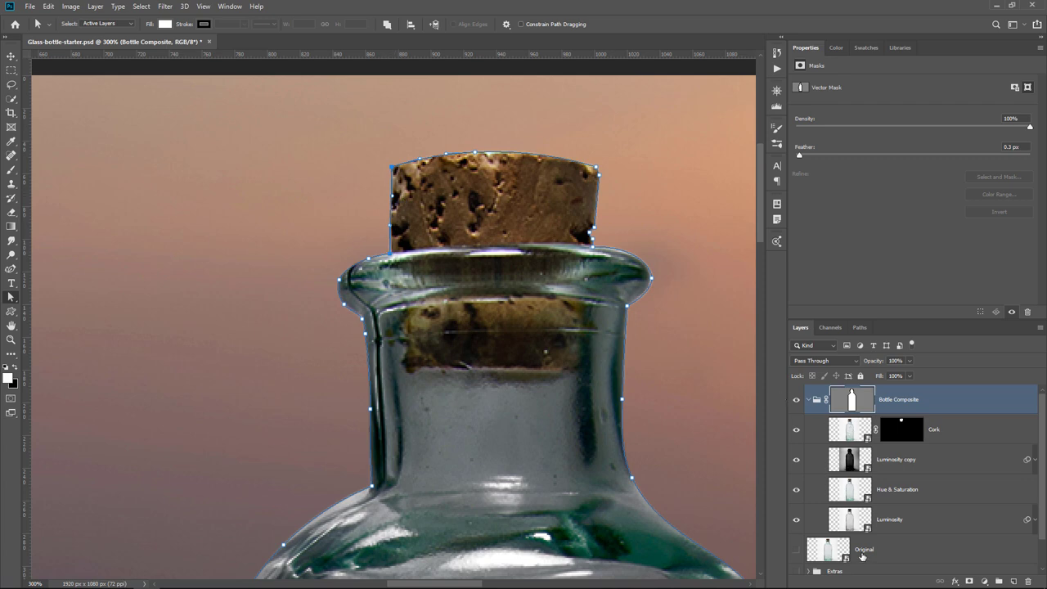
pyautogui.click(659, 248)
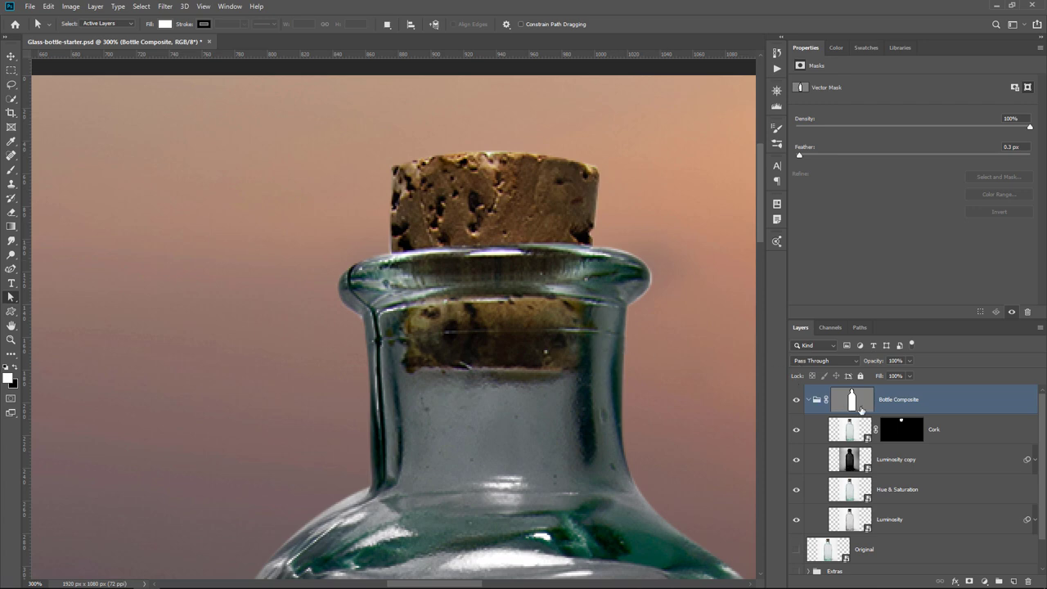
pyautogui.click(391, 257)
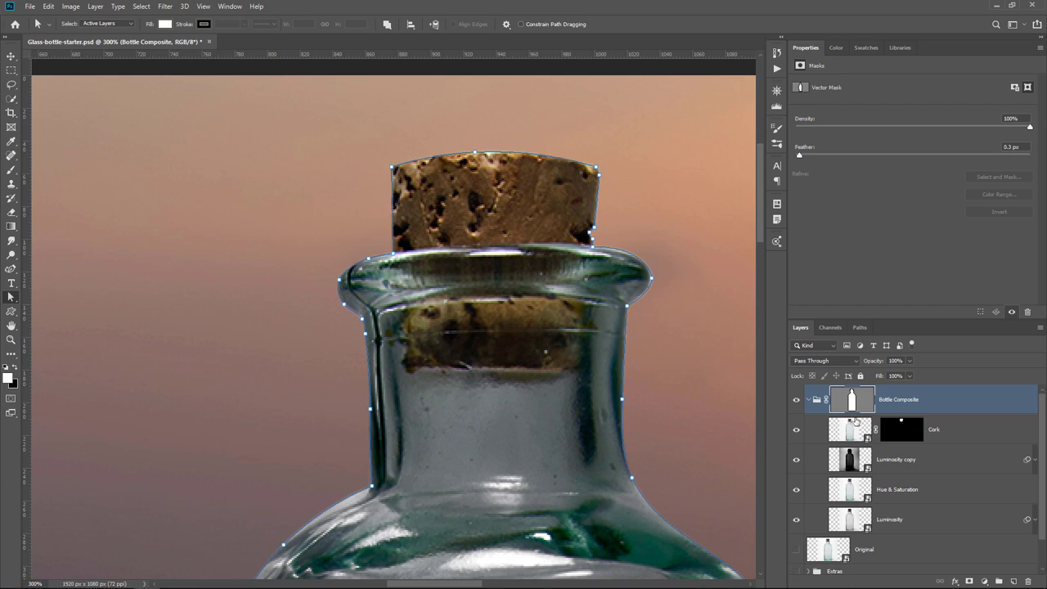
pyautogui.click(728, 391)
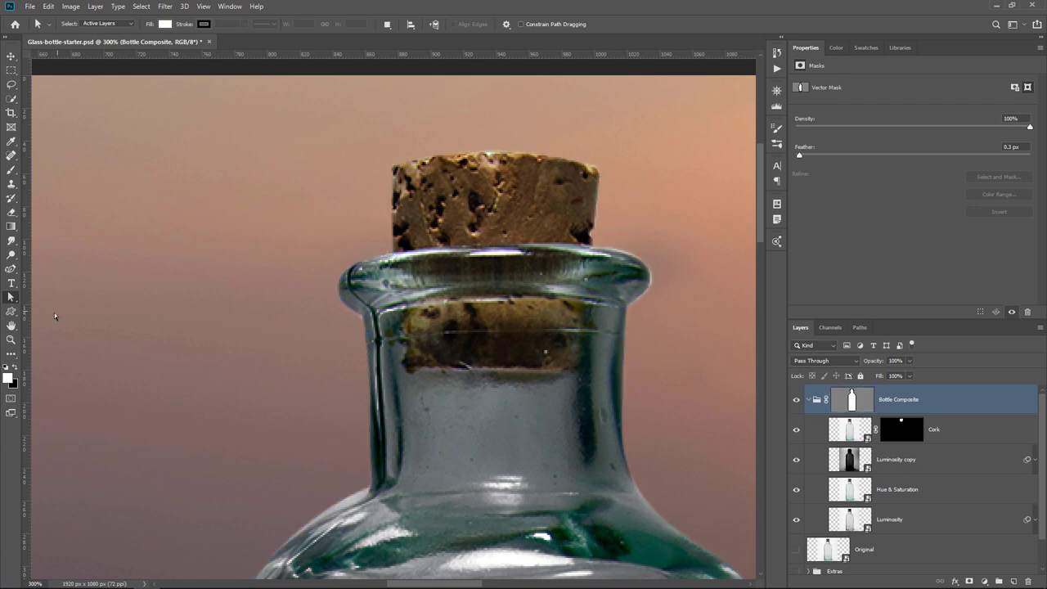
pyautogui.doubleClick(11, 325)
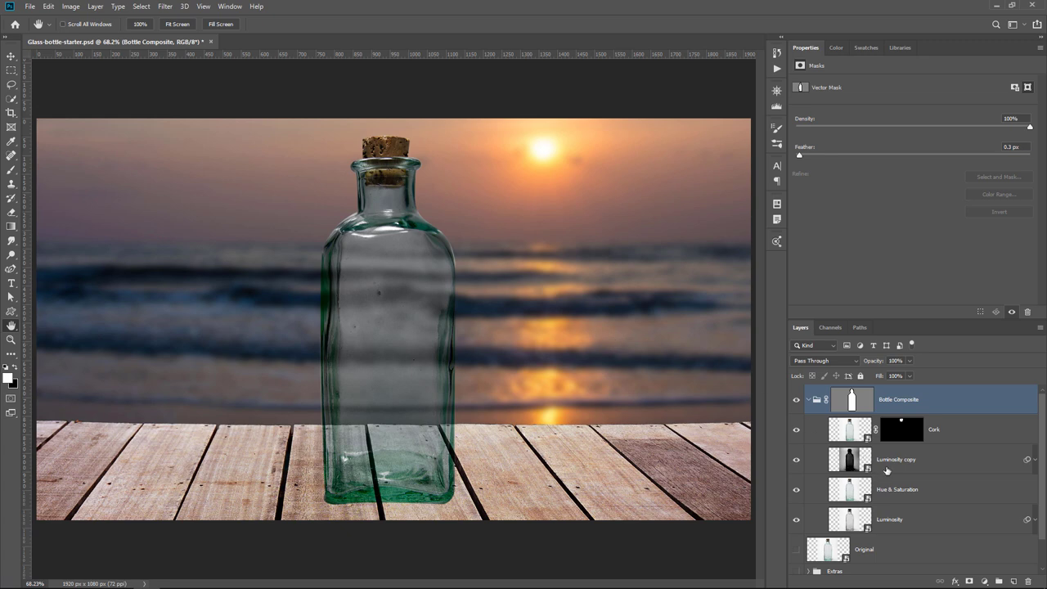
# Step: Add a dark green Color Overlay at 81% opacity to the Hue & Saturation layer
pyautogui.click(904, 499)
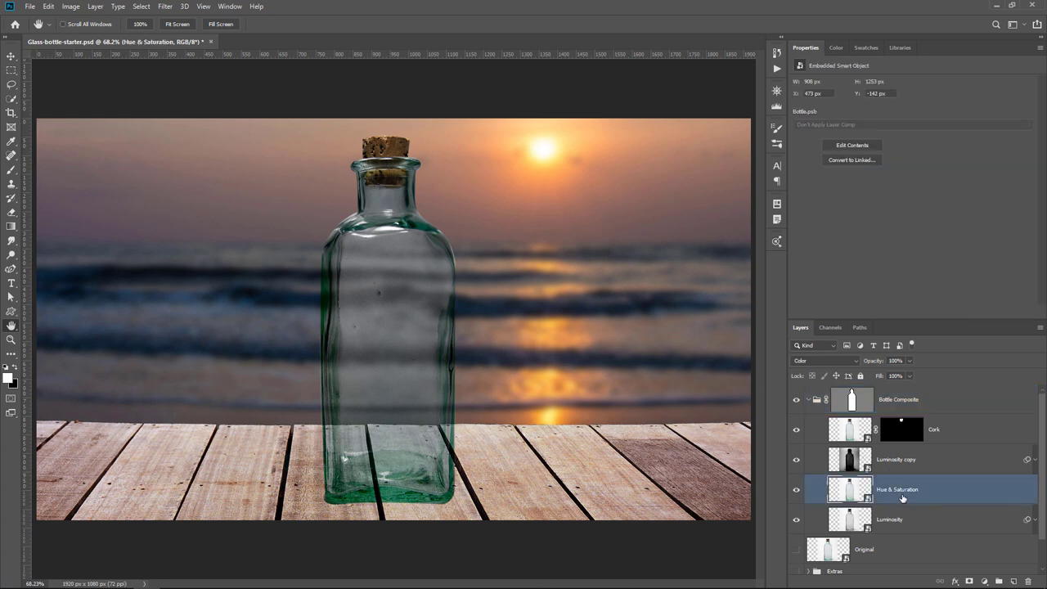
pyautogui.doubleClick(959, 499)
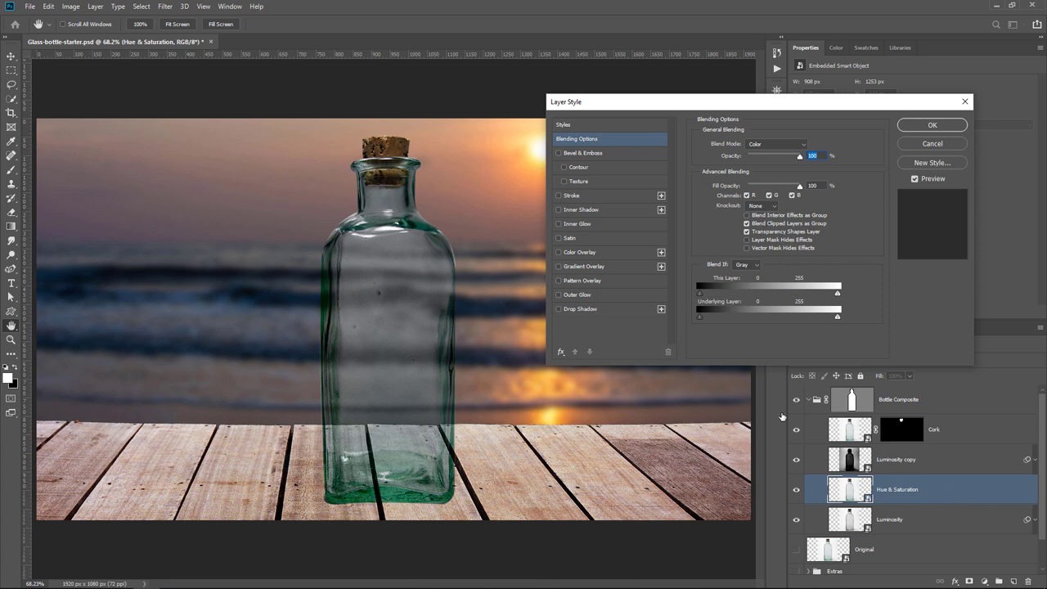
pyautogui.click(589, 254)
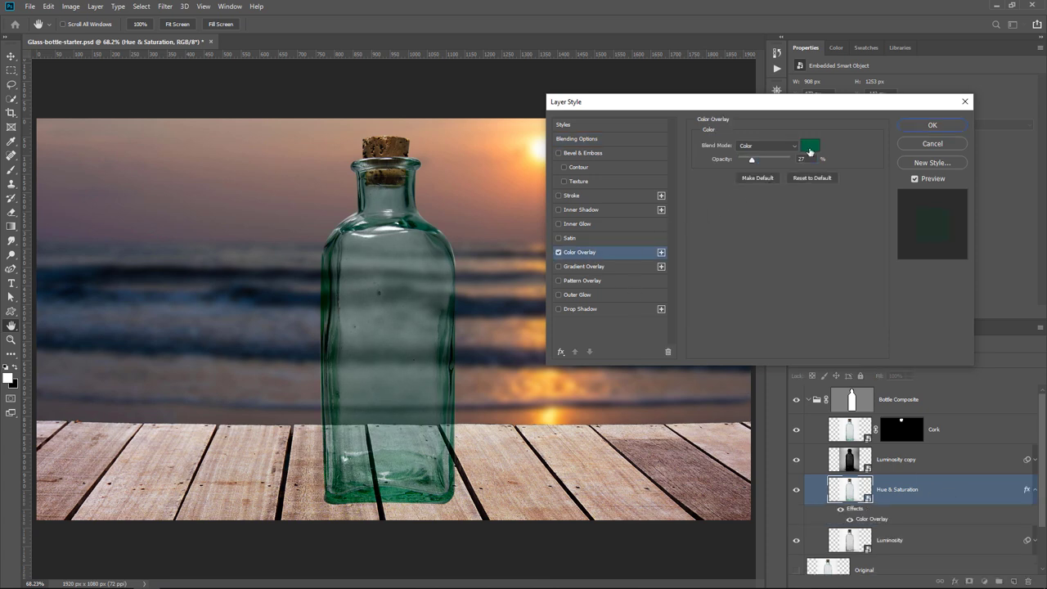
pyautogui.click(810, 147)
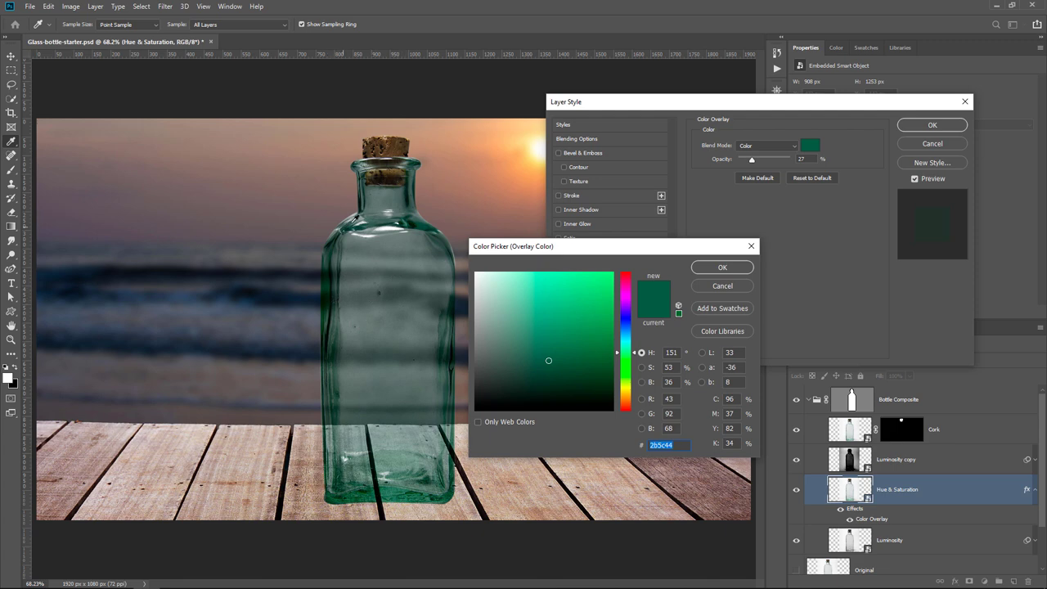
pyautogui.click(719, 270)
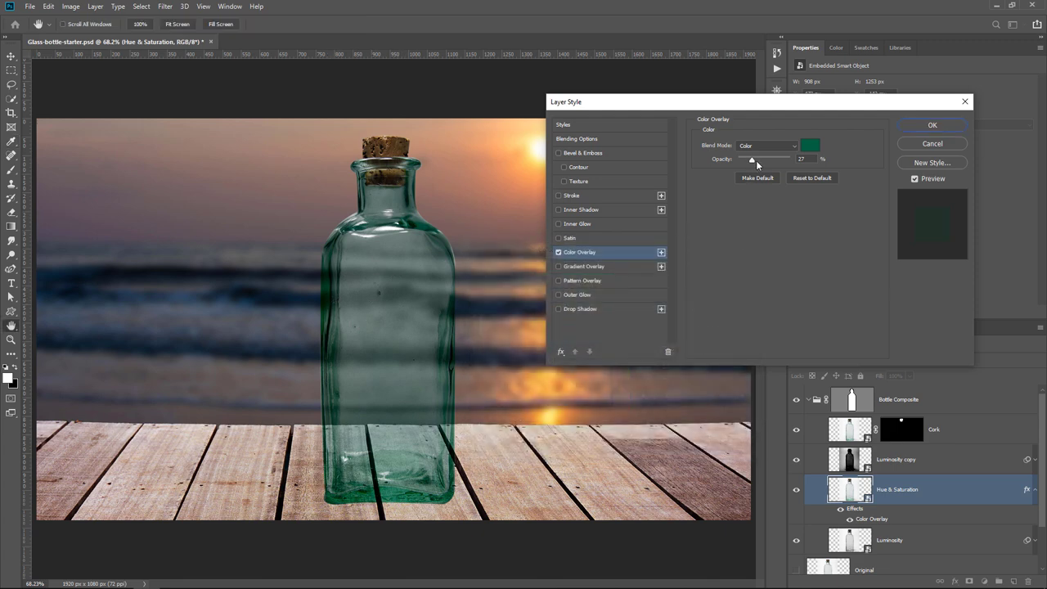
pyautogui.moveTo(756, 160)
pyautogui.mouseDown()
pyautogui.moveTo(770, 162)
pyautogui.moveTo(726, 161)
pyautogui.moveTo(758, 167)
pyautogui.mouseUp()
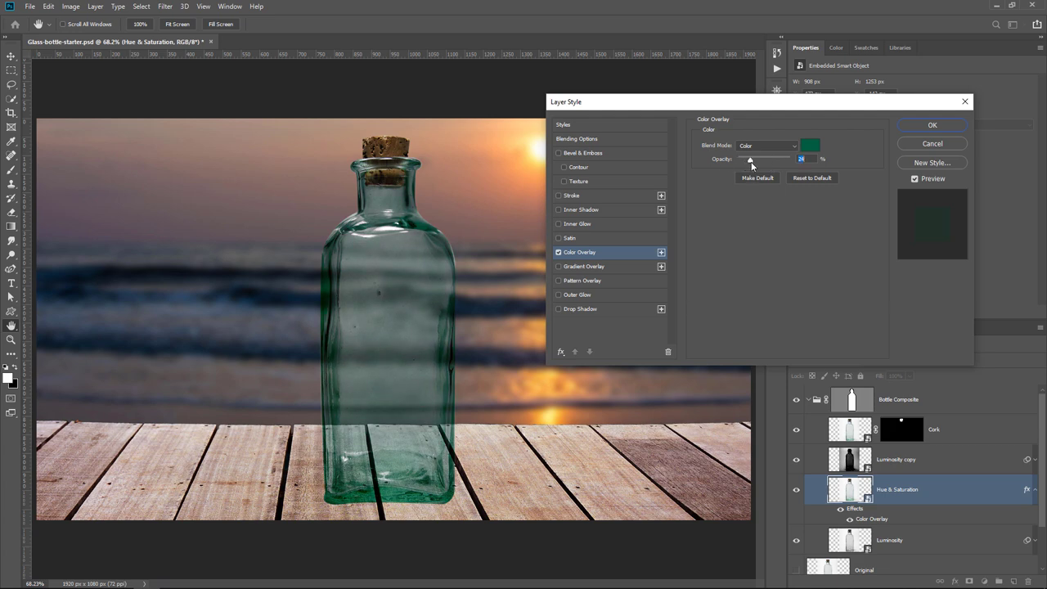
pyautogui.click(922, 126)
# Step: Lower the Hue & Saturation layer's opacity to 61%
pyautogui.moveTo(874, 361)
pyautogui.mouseDown()
pyautogui.moveTo(827, 363)
pyautogui.moveTo(864, 364)
pyautogui.mouseUp()
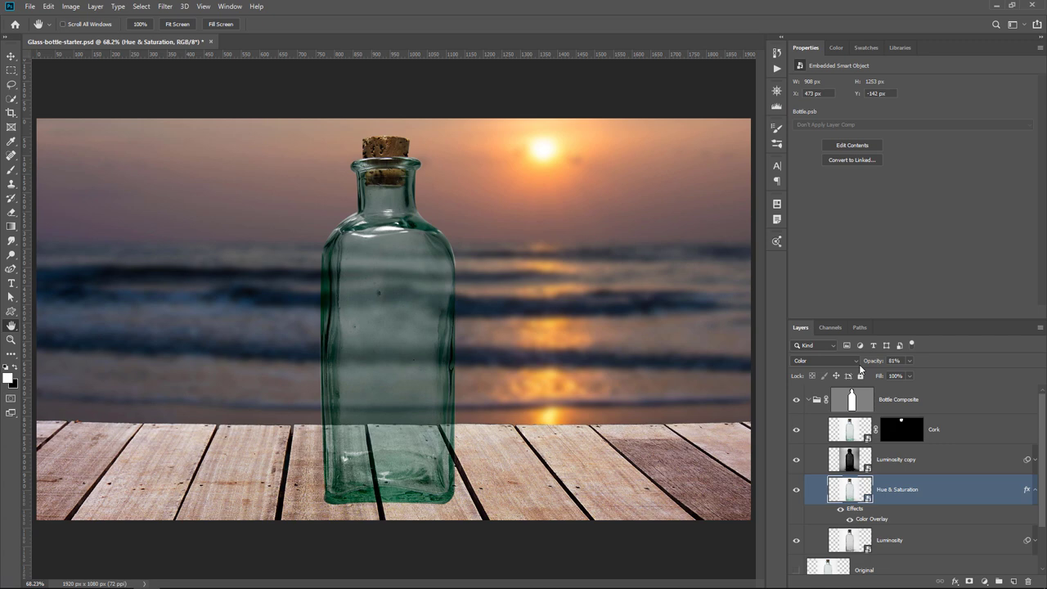
pyautogui.moveTo(866, 362); pyautogui.dragTo(861, 363)
pyautogui.click(1034, 491)
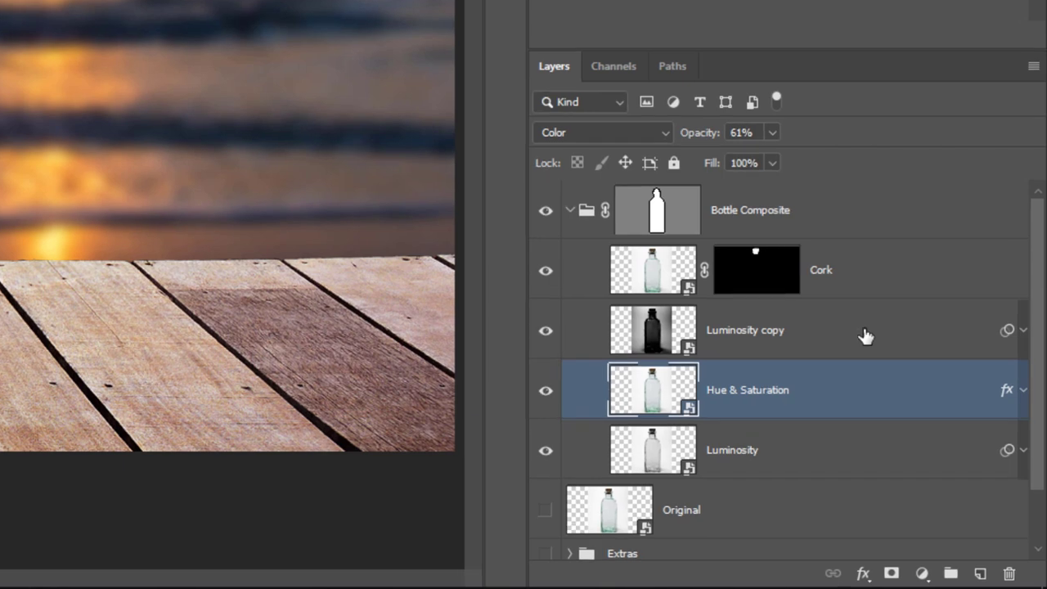
# Step: Rename Luminosity copy to 'Specular Highlights', then select Hue & Saturation to add an adjustment layer
pyautogui.click(955, 463)
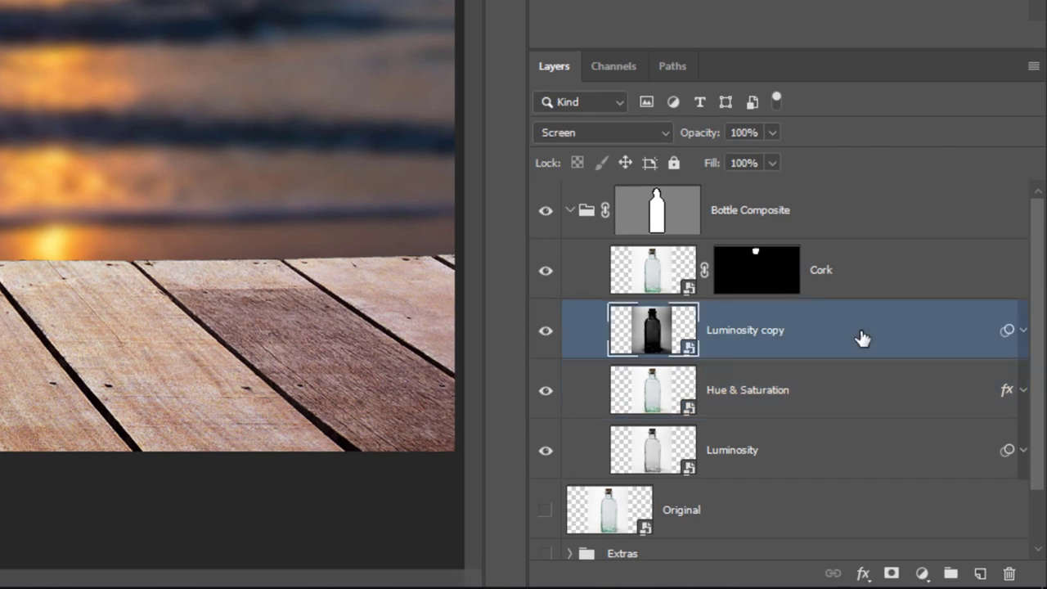
pyautogui.doubleClick(757, 337)
pyautogui.write('Specular ')
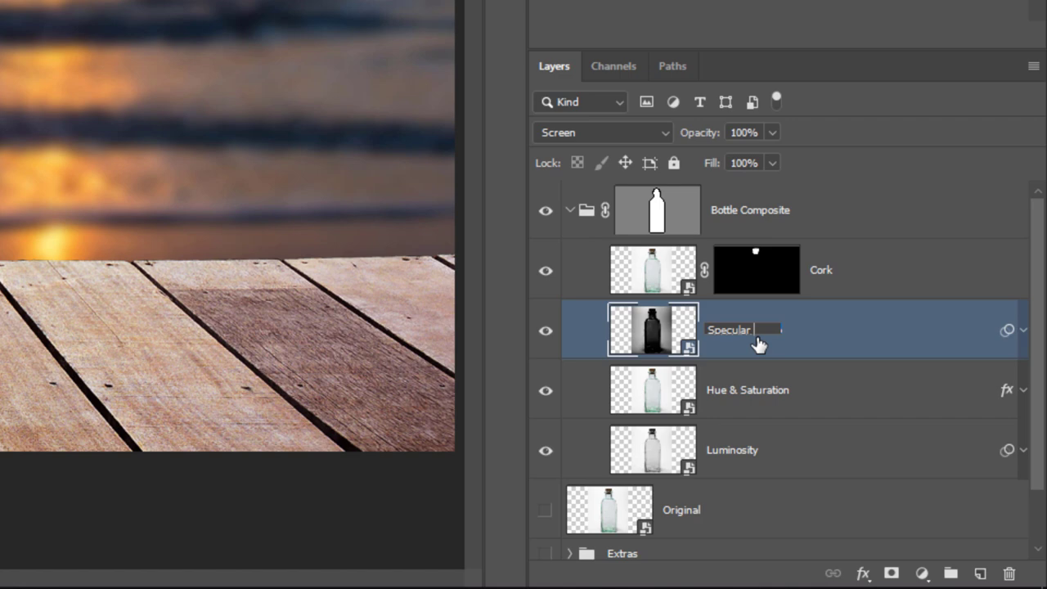
pyautogui.write('Highlights')
pyautogui.press('Return')
pyautogui.click(784, 393)
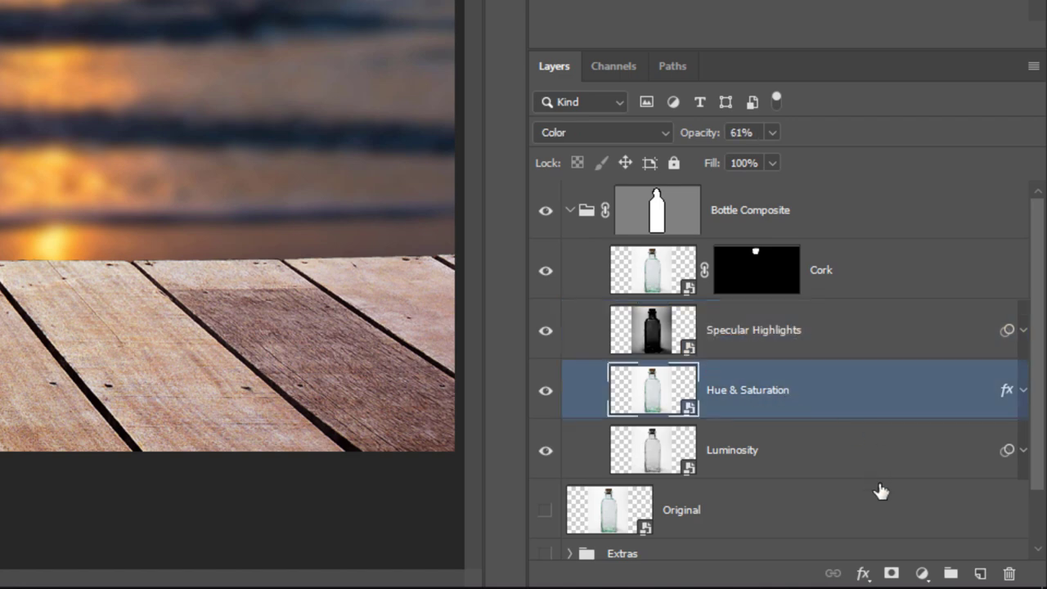
pyautogui.click(922, 574)
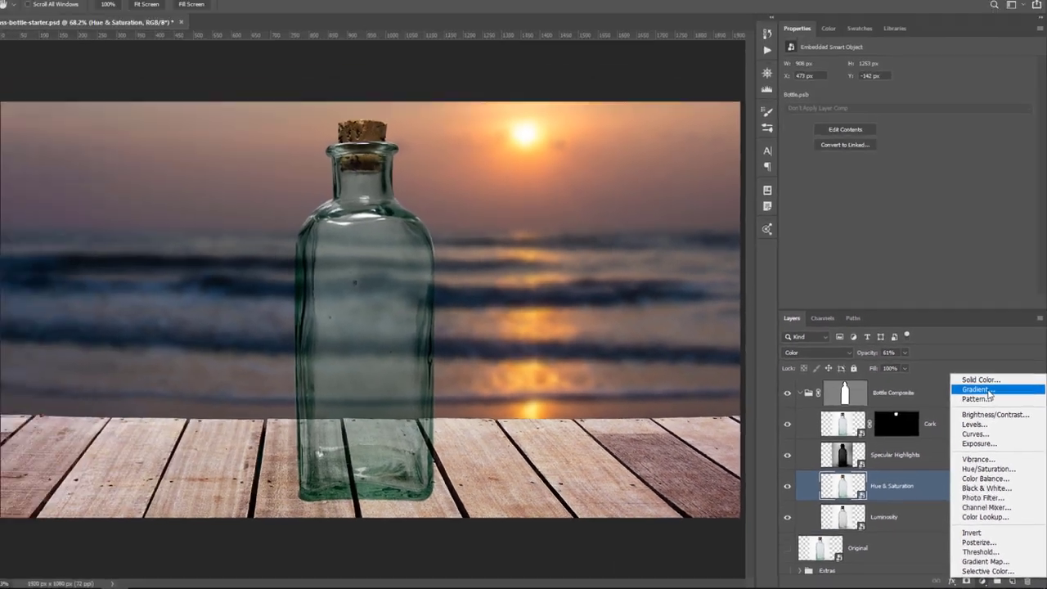
# Step: Add a Gradient Fill layer using a dark-to-light gradient preset
pyautogui.click(914, 204)
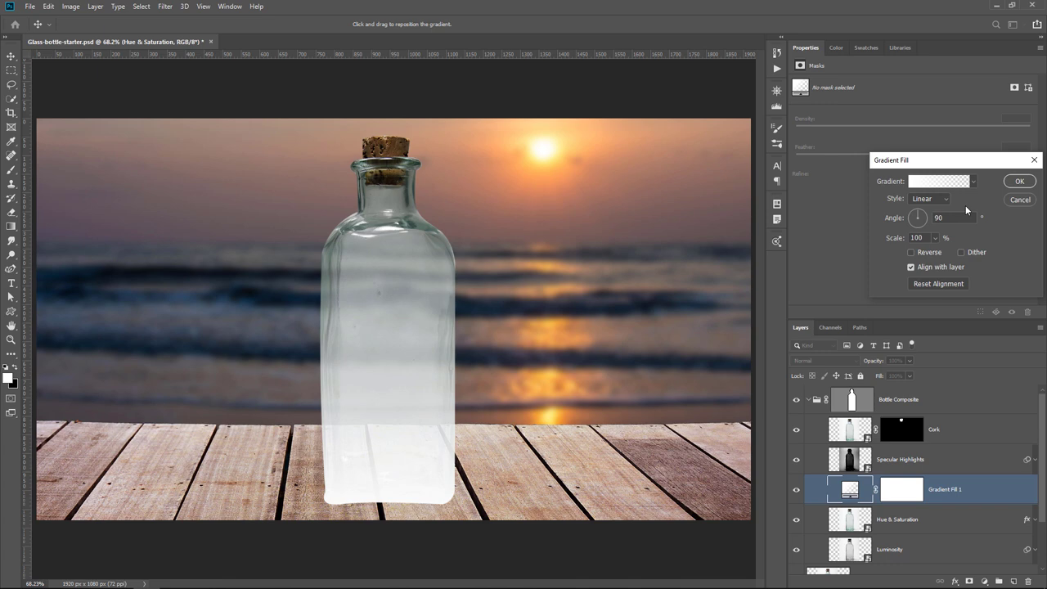
pyautogui.click(972, 182)
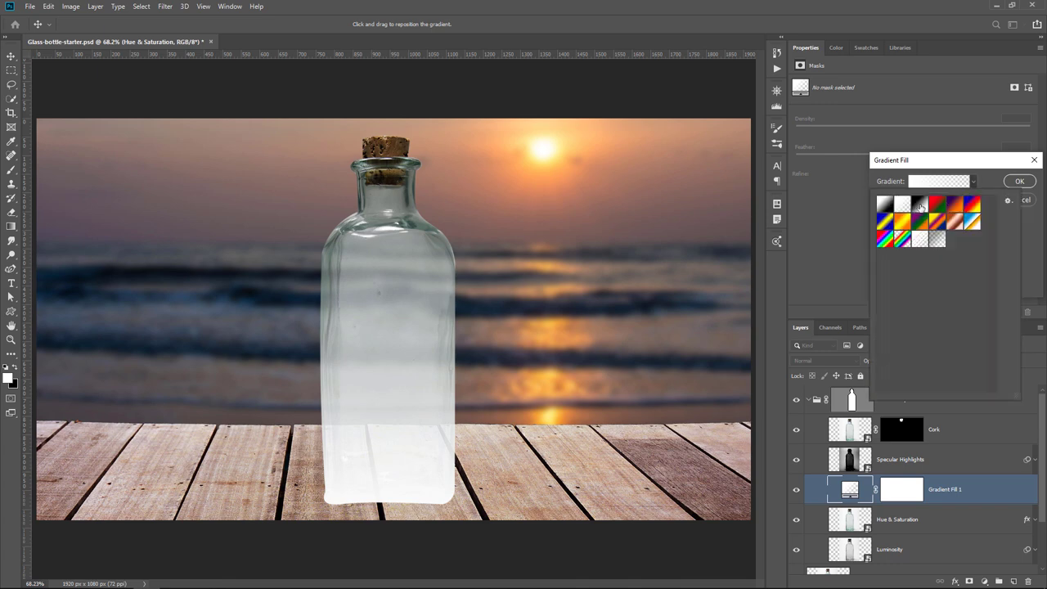
pyautogui.click(920, 205)
pyautogui.click(1020, 182)
pyautogui.click(1020, 182)
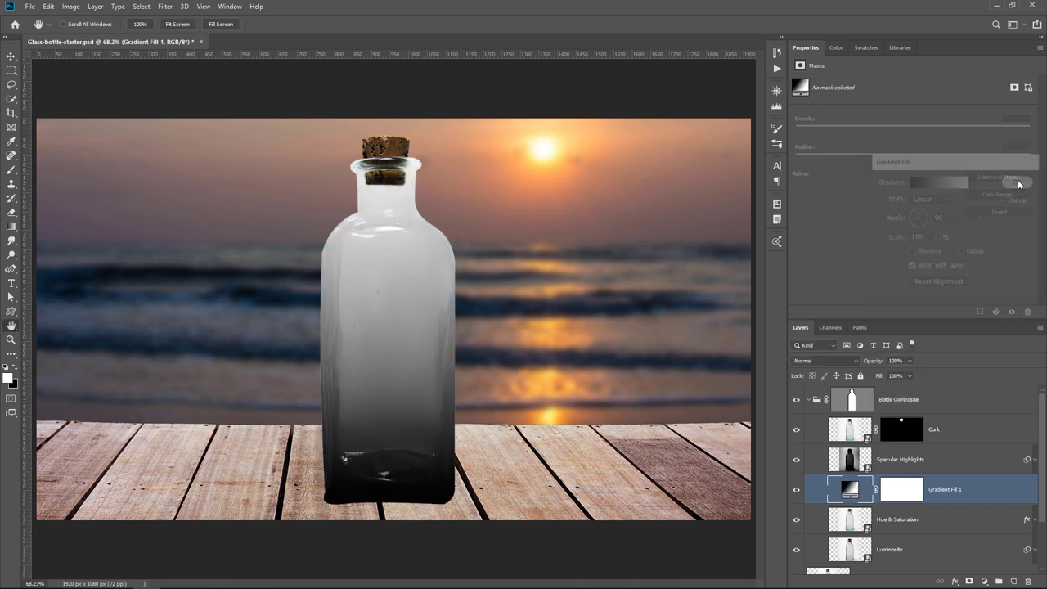
# Step: Blend Gradient Fill 1 as Multiply at 18% opacity, toggling its visibility to compare
pyautogui.click(840, 359)
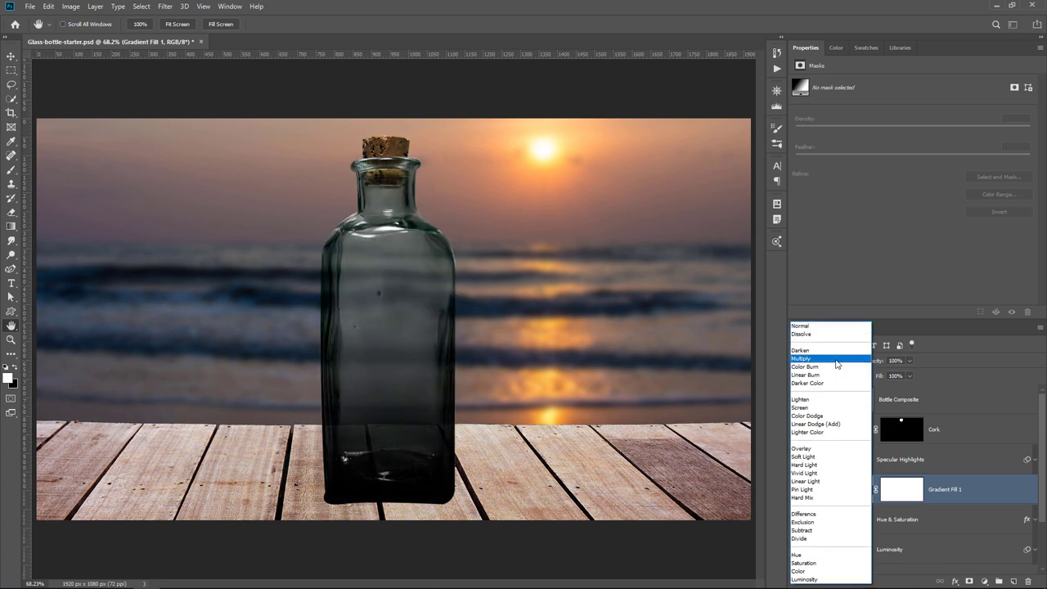
pyautogui.click(839, 360)
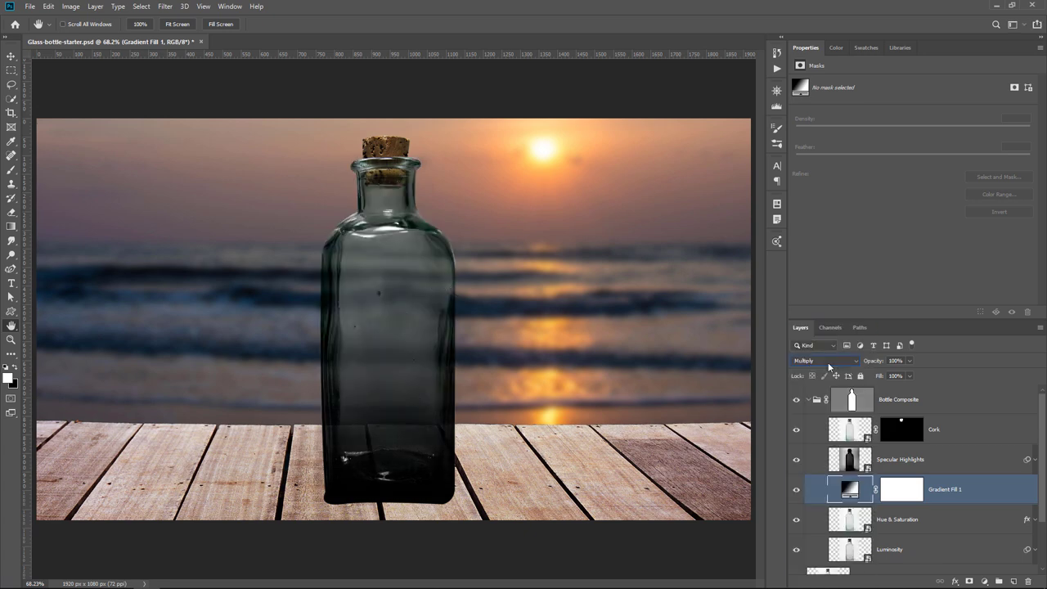
pyautogui.moveTo(870, 364); pyautogui.dragTo(730, 375)
pyautogui.click(797, 490)
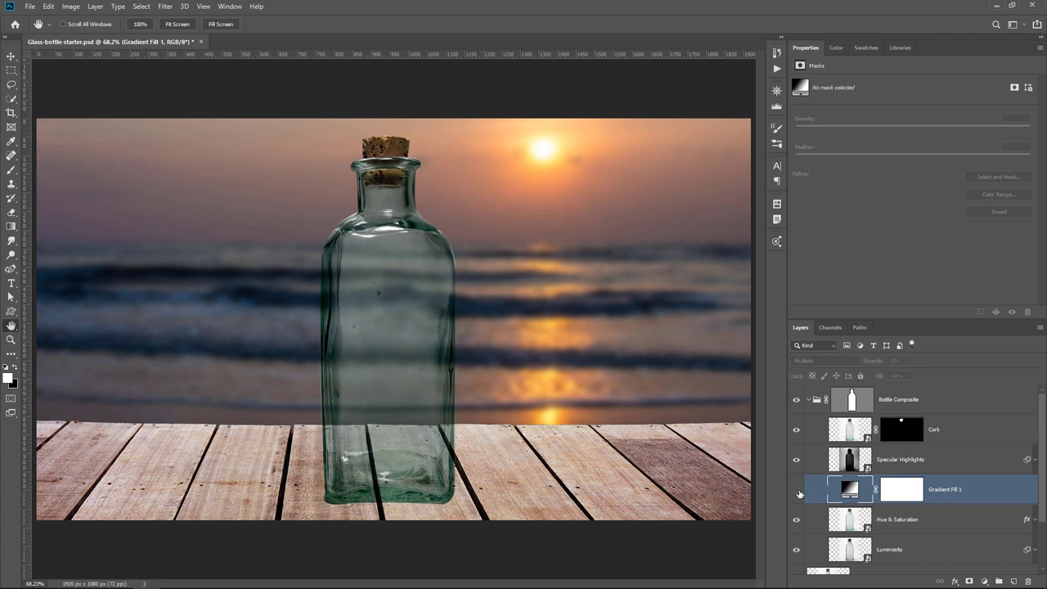
pyautogui.click(797, 490)
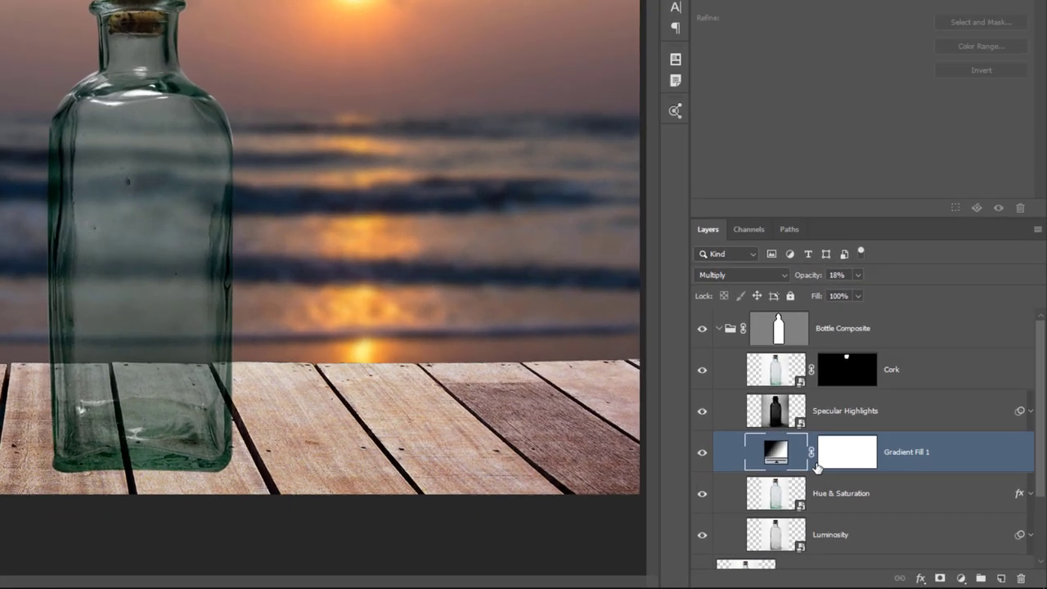
# Step: Duplicate the Luminosity layer and move the copy to the top of Bottle Composite
pyautogui.scroll(-2, 875, 532)
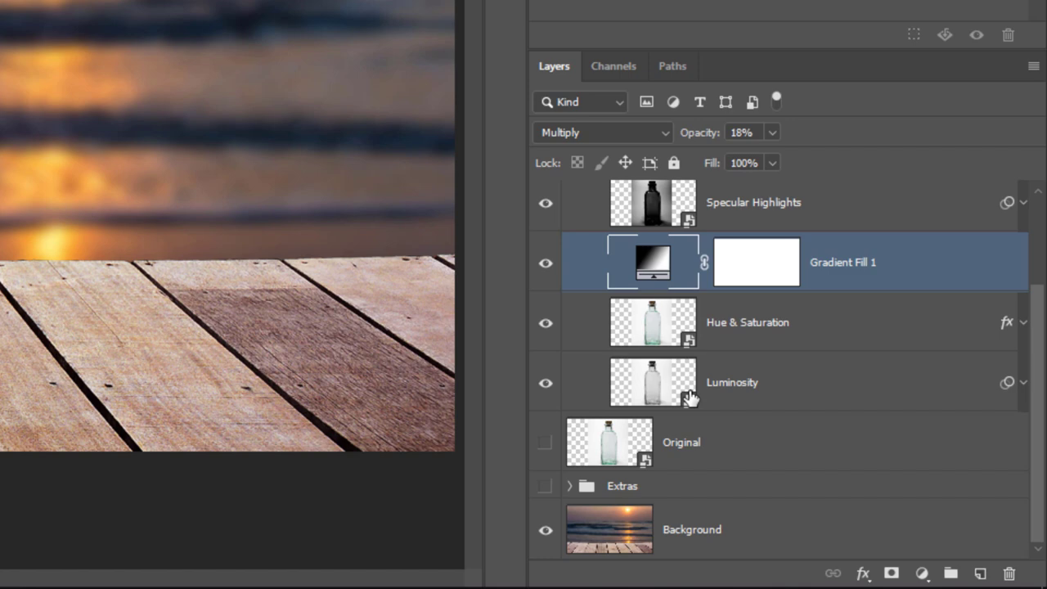
pyautogui.click(693, 405)
pyautogui.hotkey('ctrl', 'j')
pyautogui.moveTo(675, 399); pyautogui.dragTo(696, 270)
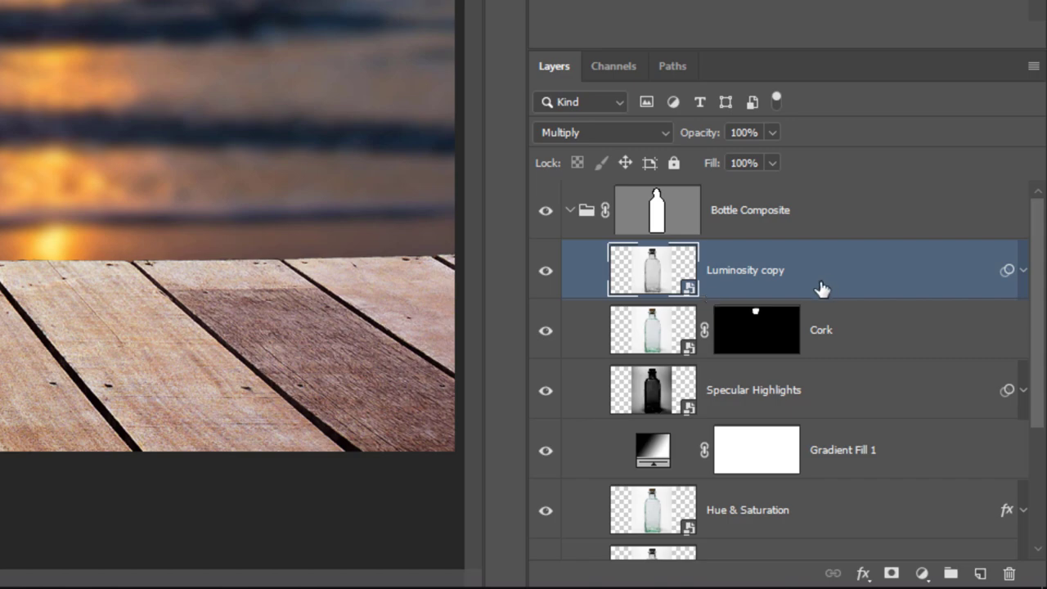
# Step: Darken the copy's Levels smart filter to black 21 and midtones 0.55
pyautogui.click(1023, 274)
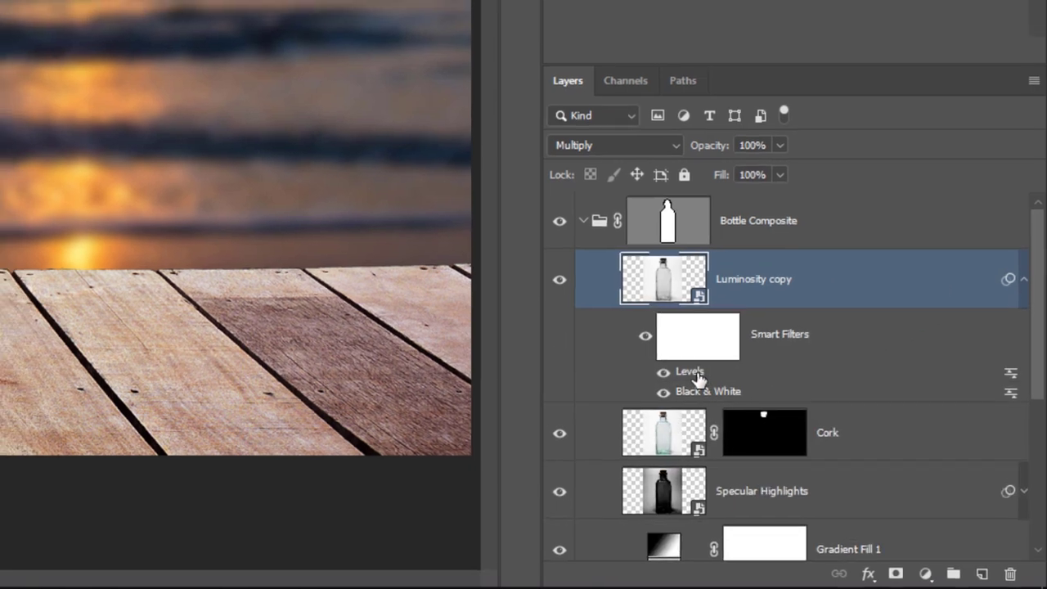
pyautogui.doubleClick(679, 364)
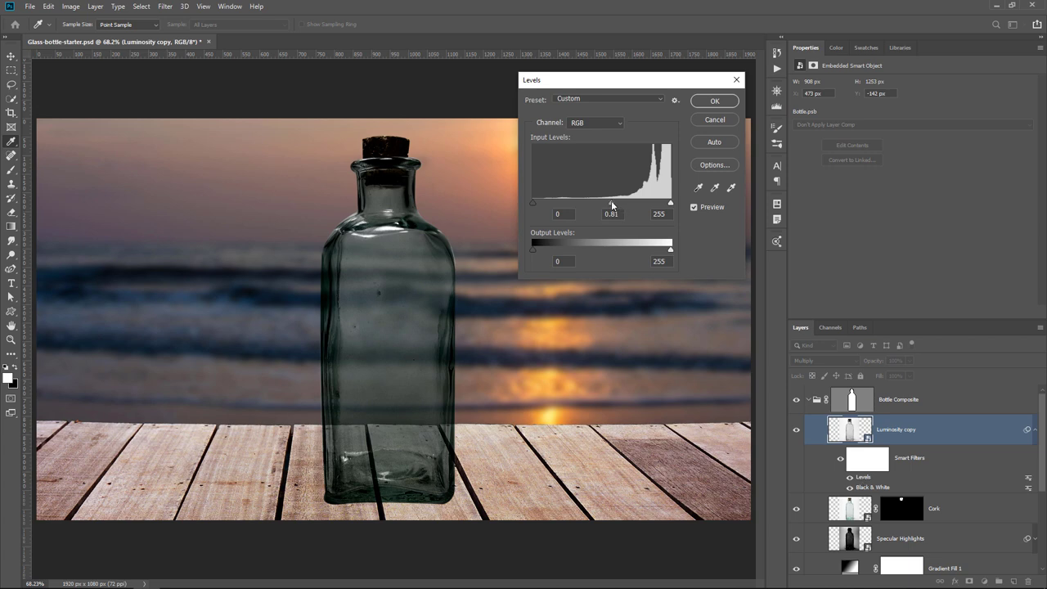
pyautogui.moveTo(619, 202); pyautogui.dragTo(627, 202)
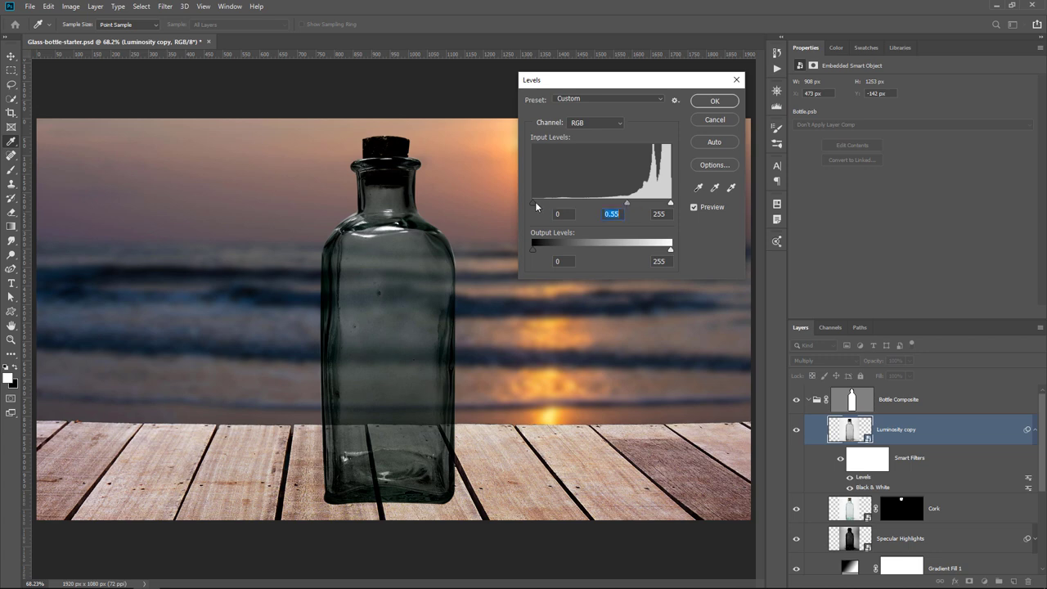
pyautogui.moveTo(536, 206); pyautogui.dragTo(545, 211)
pyautogui.click(704, 101)
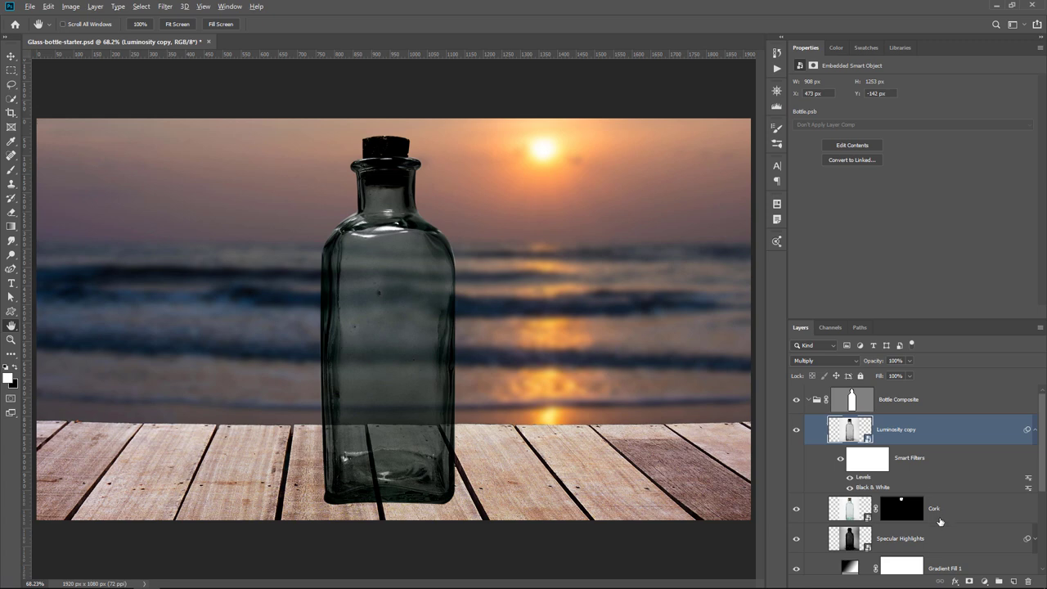
# Step: Add a black mask to the Luminosity copy and paint white with a 90 px brush at the bottle's base
pyautogui.press('alt')
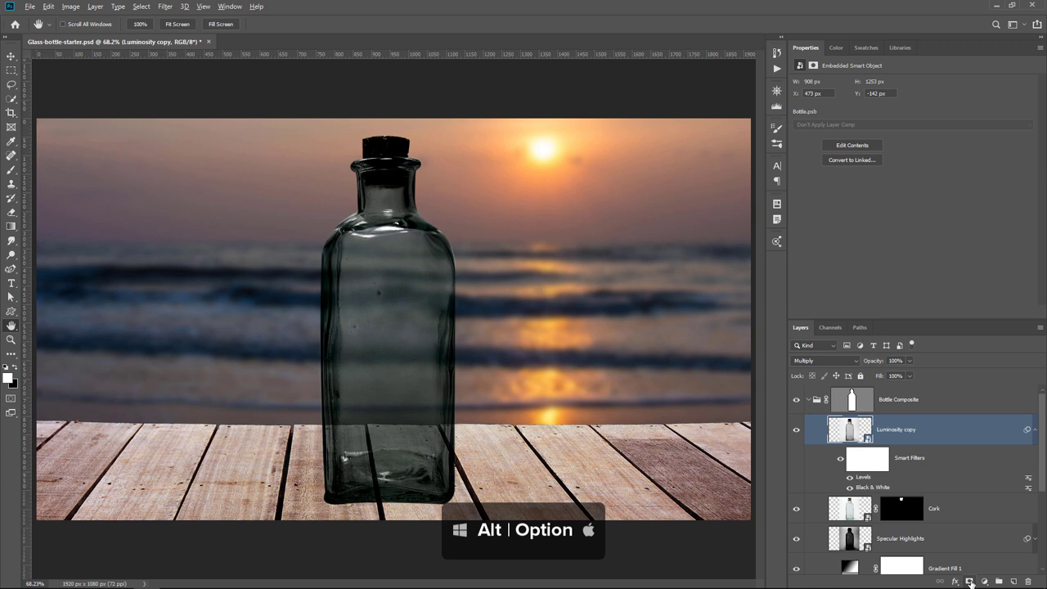
pyautogui.keyDown('alt'); pyautogui.click(970, 582); pyautogui.keyUp('alt')
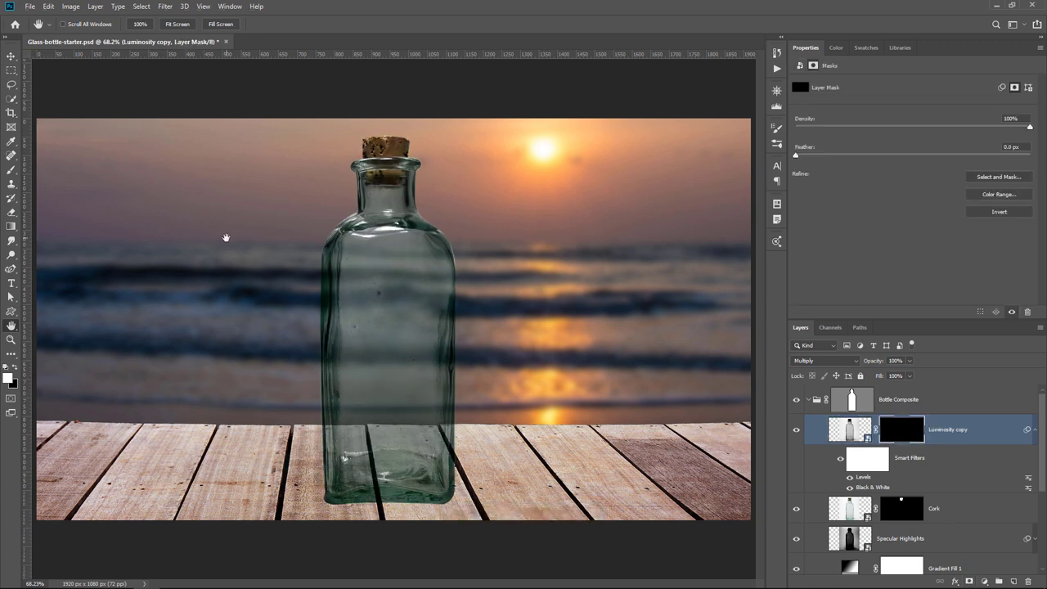
pyautogui.click(12, 169)
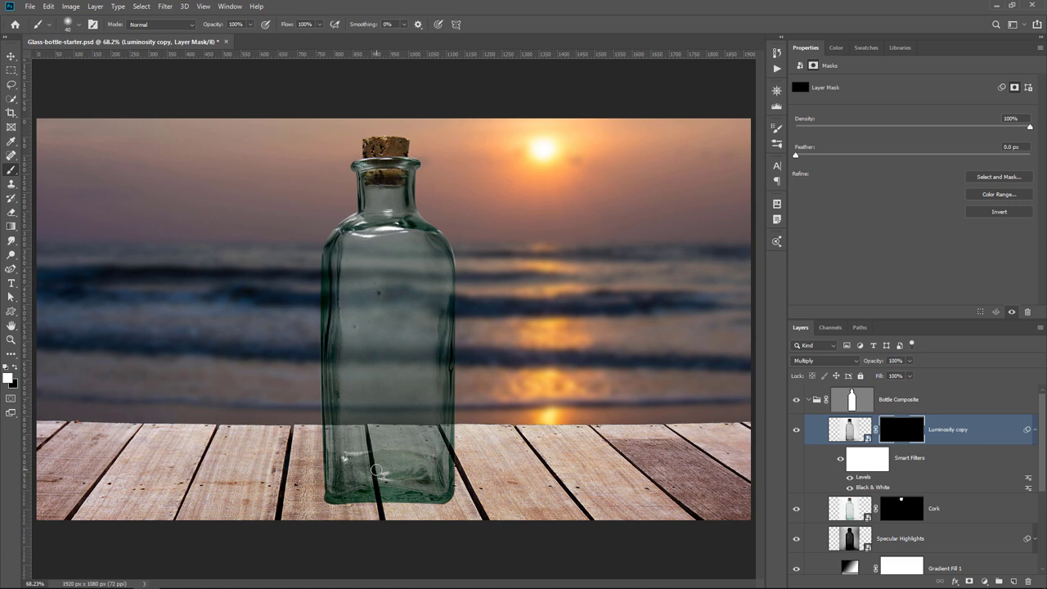
pyautogui.press(']')
pyautogui.press(']')
pyautogui.press(']')
pyautogui.press(']')
pyautogui.press(']')
pyautogui.moveTo(339, 480)
pyautogui.mouseDown()
pyautogui.moveTo(444, 485)
pyautogui.moveTo(349, 495)
pyautogui.moveTo(327, 473)
pyautogui.mouseUp()
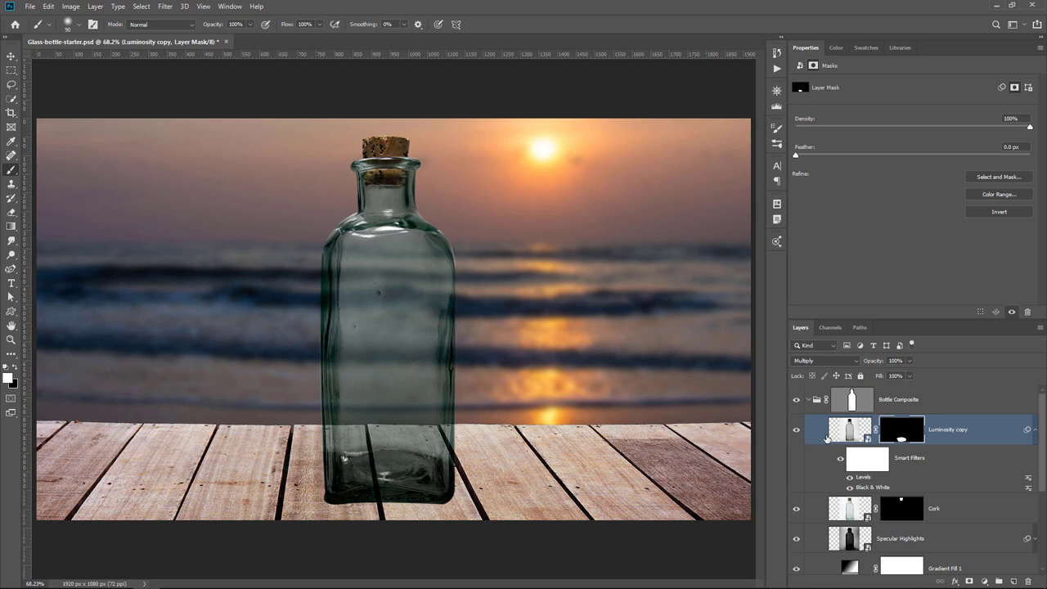
# Step: Move the Luminosity copy below Hue & Saturation and set its opacity to 47%
pyautogui.click(1034, 430)
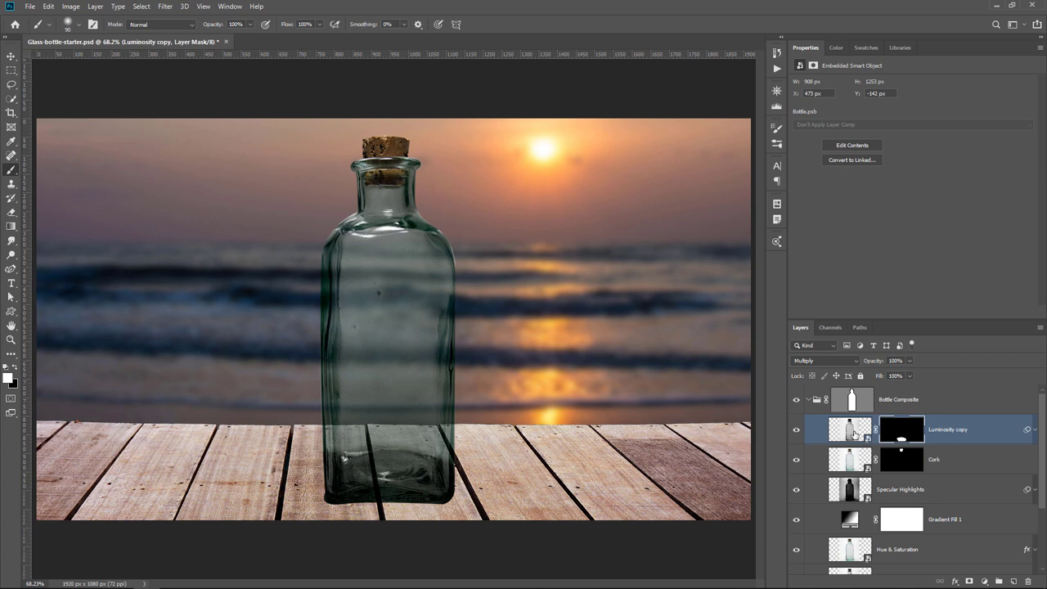
pyautogui.moveTo(854, 434); pyautogui.dragTo(859, 564)
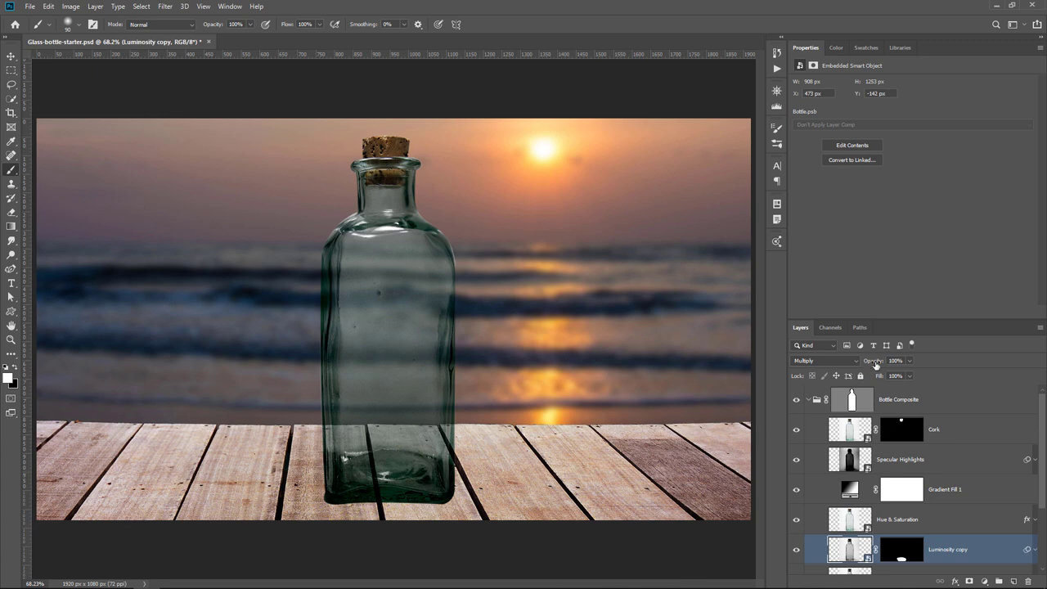
pyautogui.moveTo(875, 363); pyautogui.dragTo(847, 365)
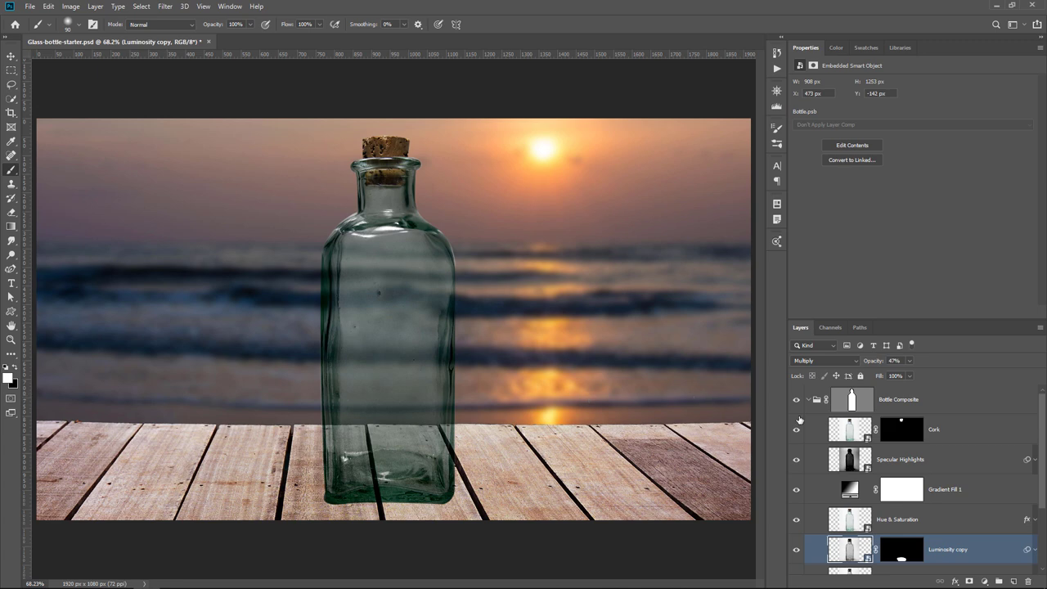
# Step: Create a new layer above Cork and paint a small white dot on the bottle's glass
pyautogui.click(846, 429)
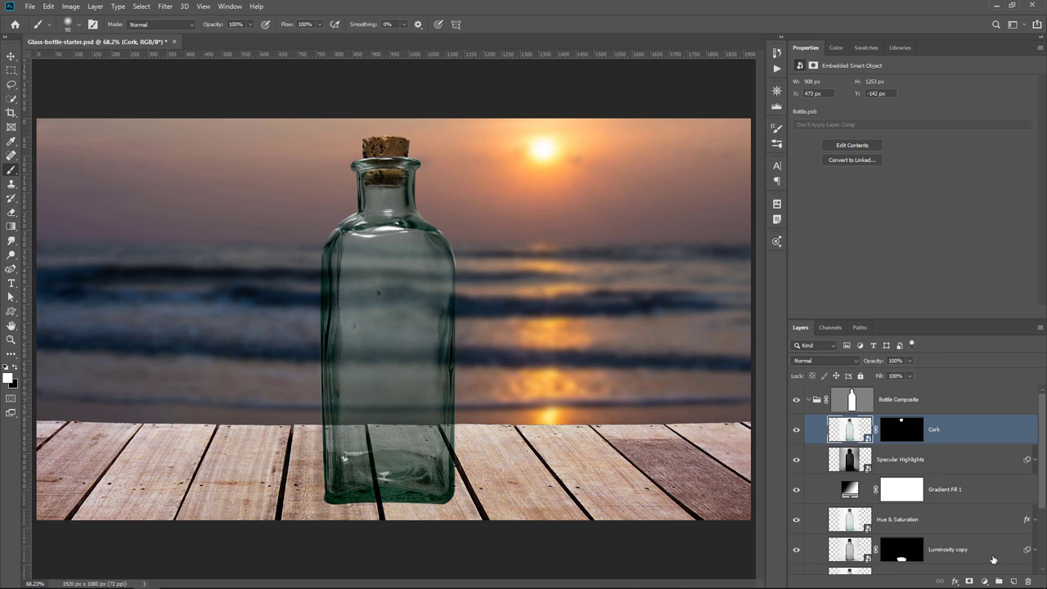
pyautogui.click(1013, 581)
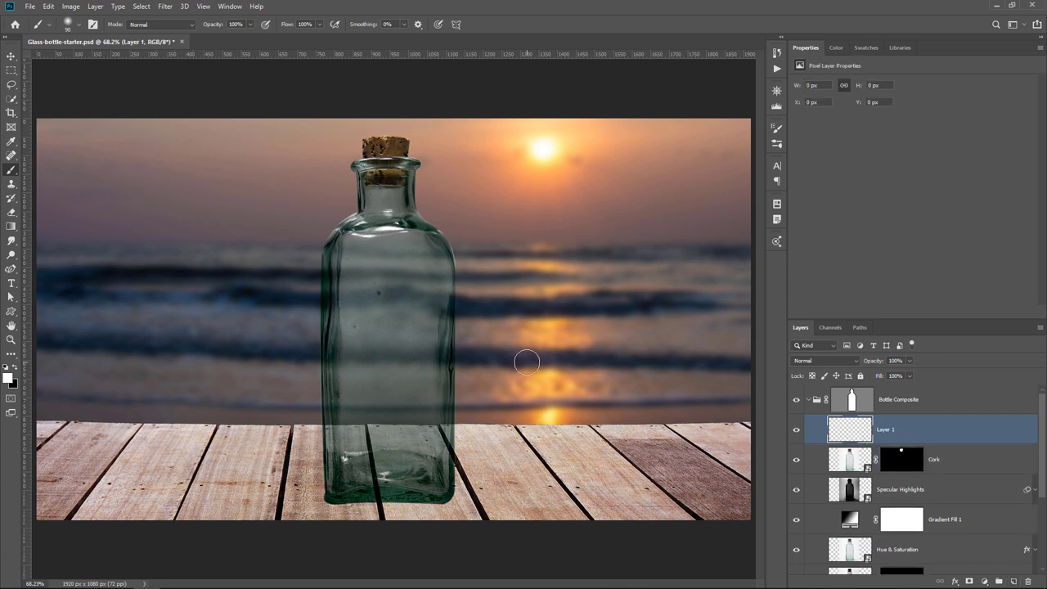
pyautogui.press('[')
pyautogui.press('[')
pyautogui.press('[')
pyautogui.press('[')
pyautogui.press('[')
pyautogui.click(405, 280)
# Step: Blend the dot layer as Color Dodge and turn off Transparency Shapes Layer in its Layer Style
pyautogui.click(818, 361)
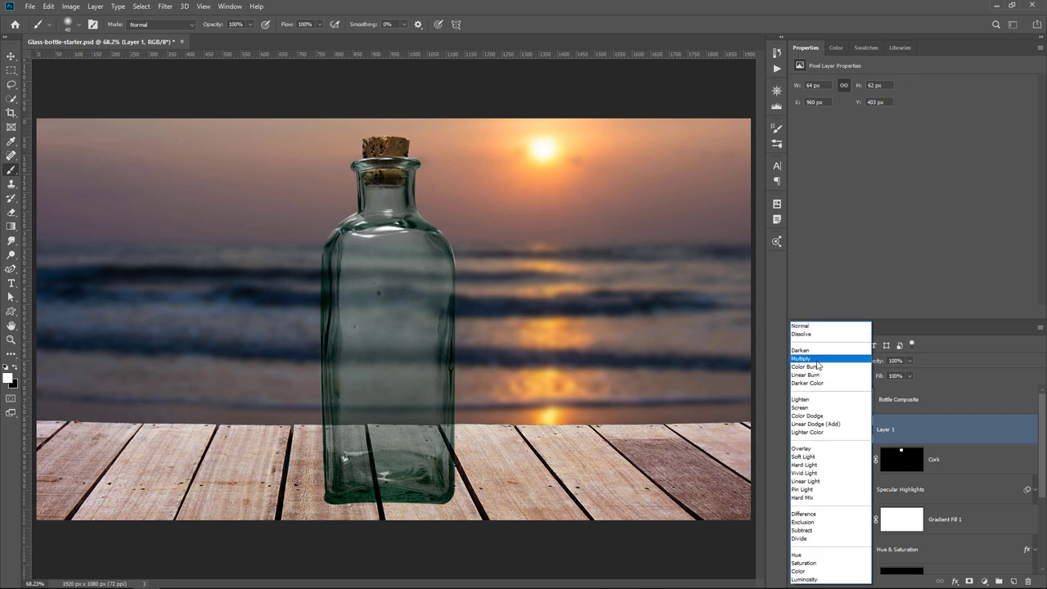
pyautogui.click(833, 417)
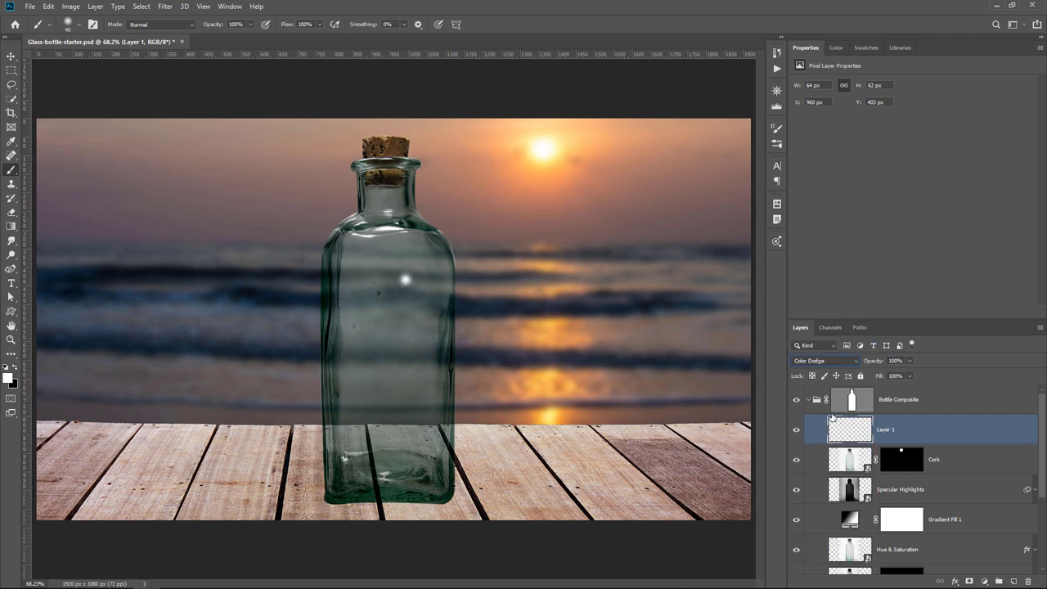
pyautogui.doubleClick(958, 430)
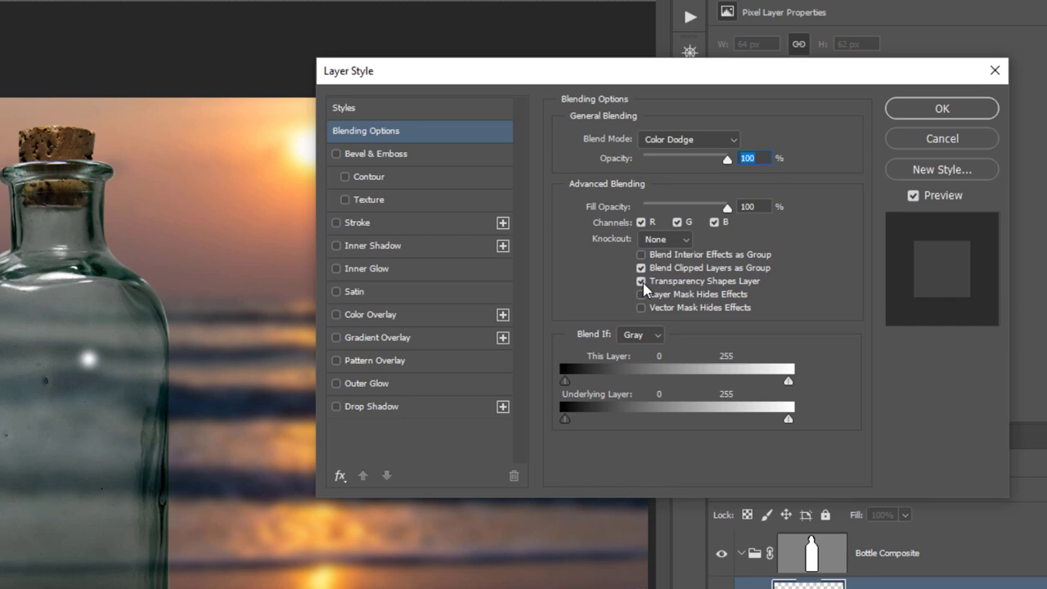
pyautogui.click(641, 282)
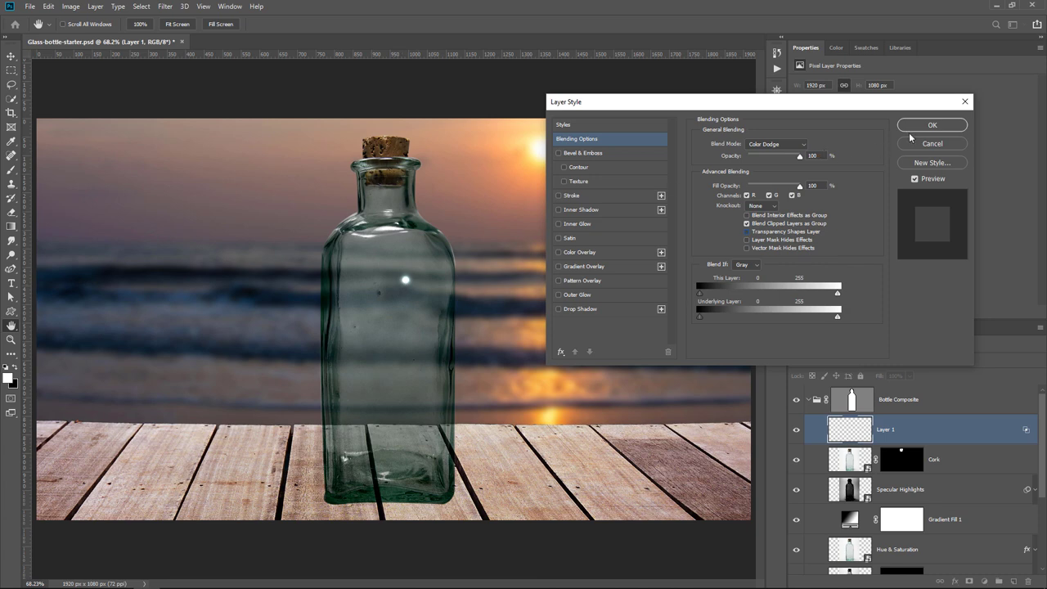
pyautogui.click(932, 125)
# Step: Move, rotate and stretch the highlight dot into a slanted streak on the right shoulder, then collapse Bottle Composite
pyautogui.press('b')
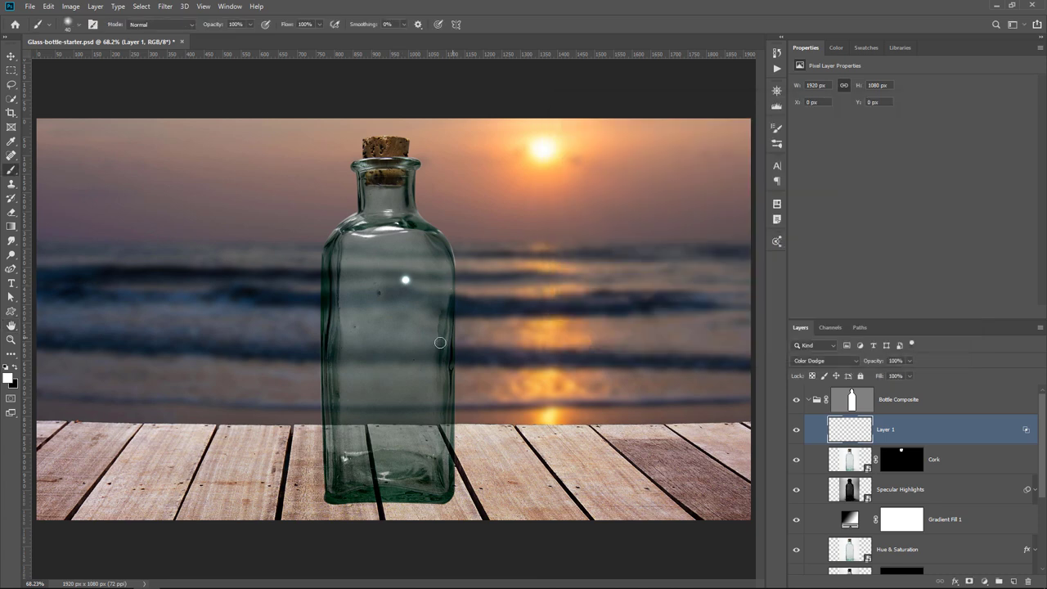
pyautogui.press('v')
pyautogui.moveTo(412, 289)
pyautogui.mouseDown()
pyautogui.moveTo(394, 257)
pyautogui.moveTo(417, 215)
pyautogui.moveTo(435, 236)
pyautogui.moveTo(455, 236)
pyautogui.moveTo(464, 222)
pyautogui.moveTo(393, 205)
pyautogui.mouseUp()
pyautogui.hotkey('ctrl', 't')
pyautogui.moveTo(470, 214); pyautogui.dragTo(439, 235)
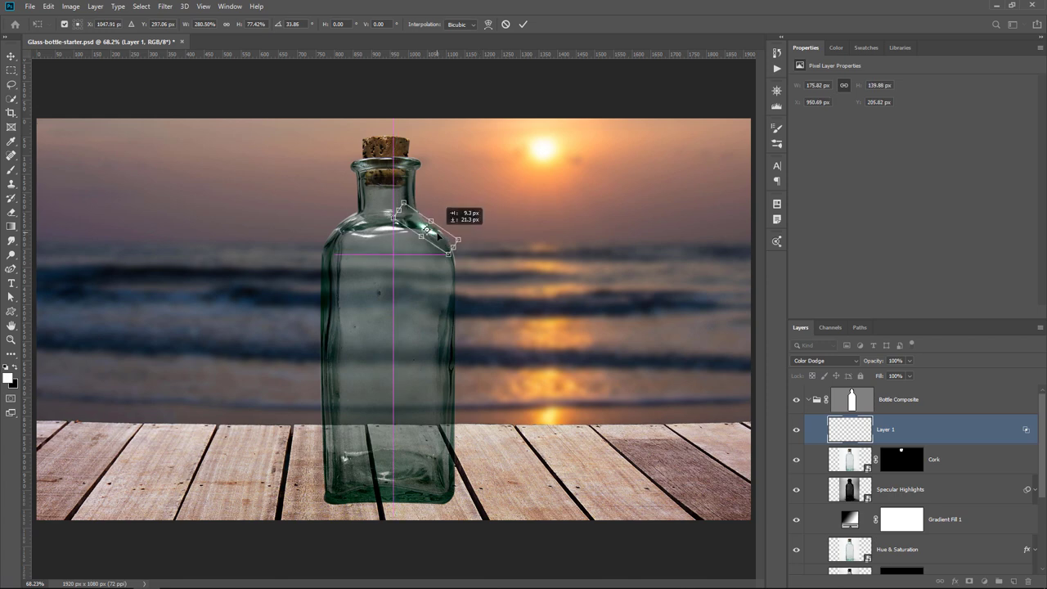
pyautogui.press('Return')
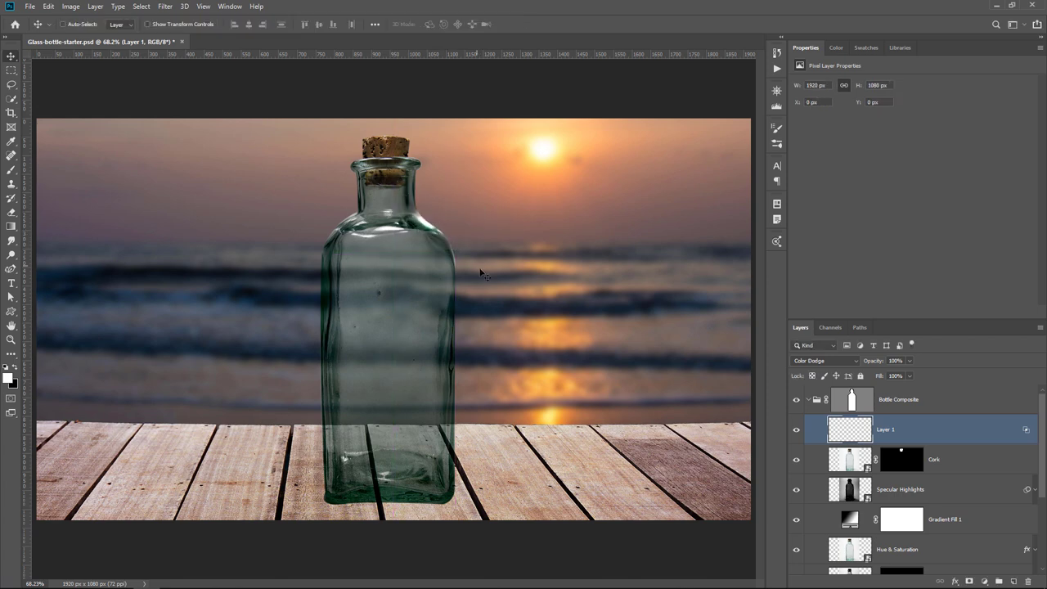
pyautogui.click(808, 400)
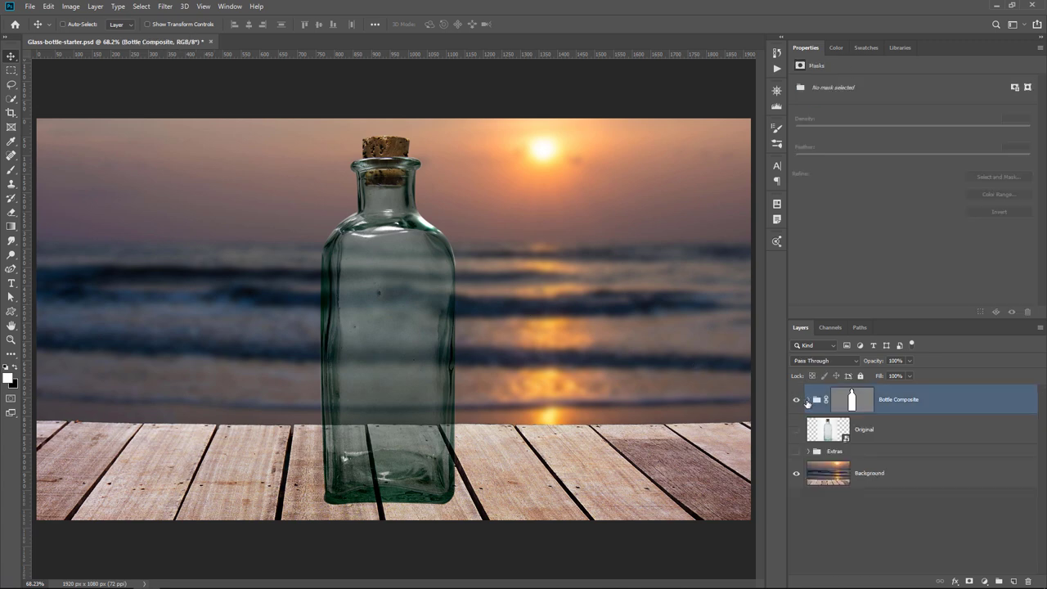
# Step: Copy a rectangle of the Background around the bottle to a new Layer 2
pyautogui.click(797, 453)
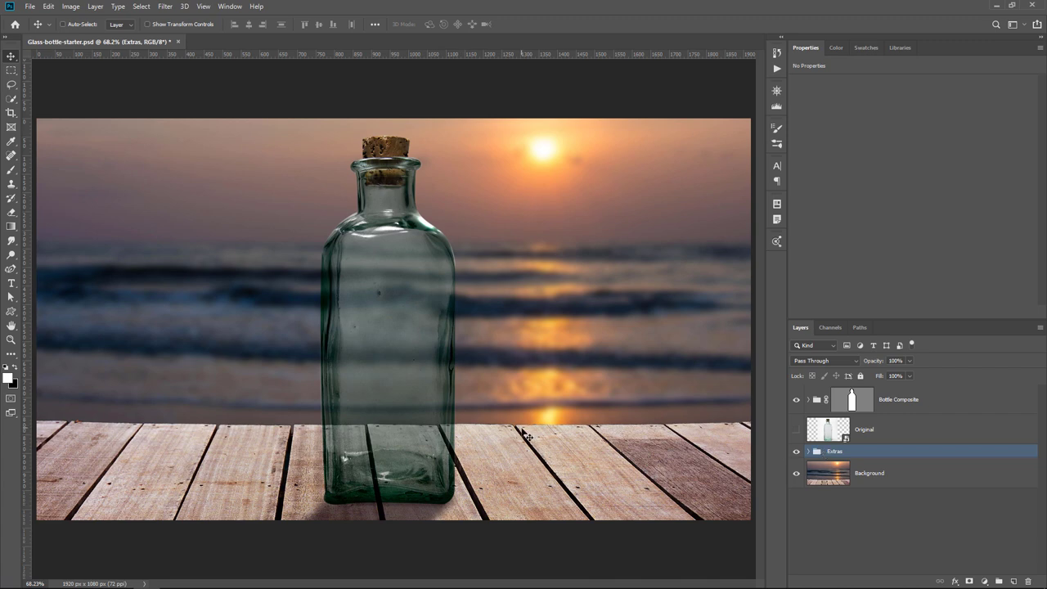
pyautogui.hotkey('alt', '[')
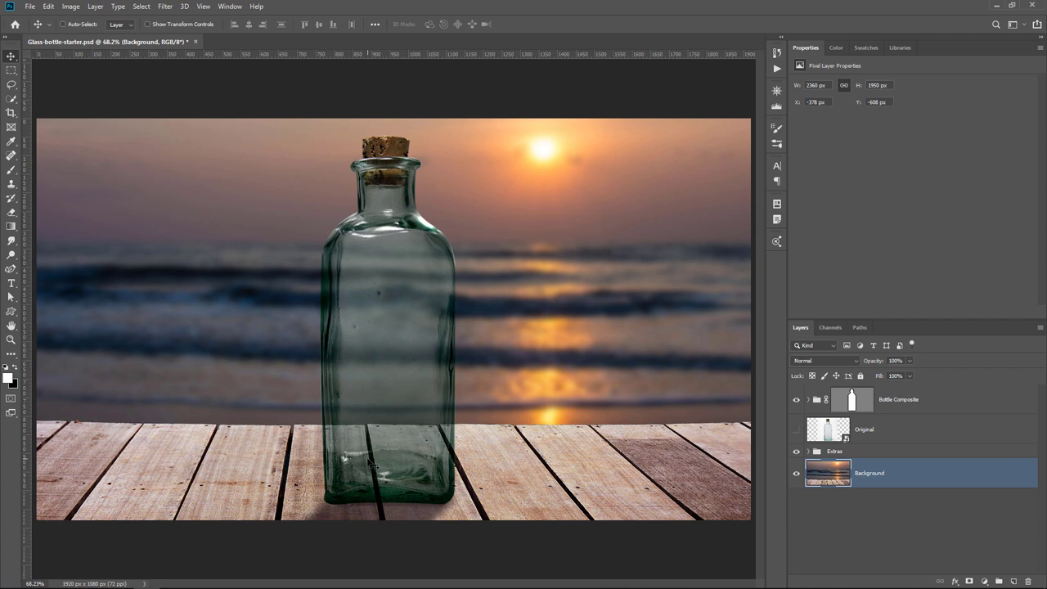
pyautogui.click(12, 70)
pyautogui.moveTo(291, 135); pyautogui.dragTo(503, 511)
pyautogui.moveTo(424, 308); pyautogui.dragTo(411, 310)
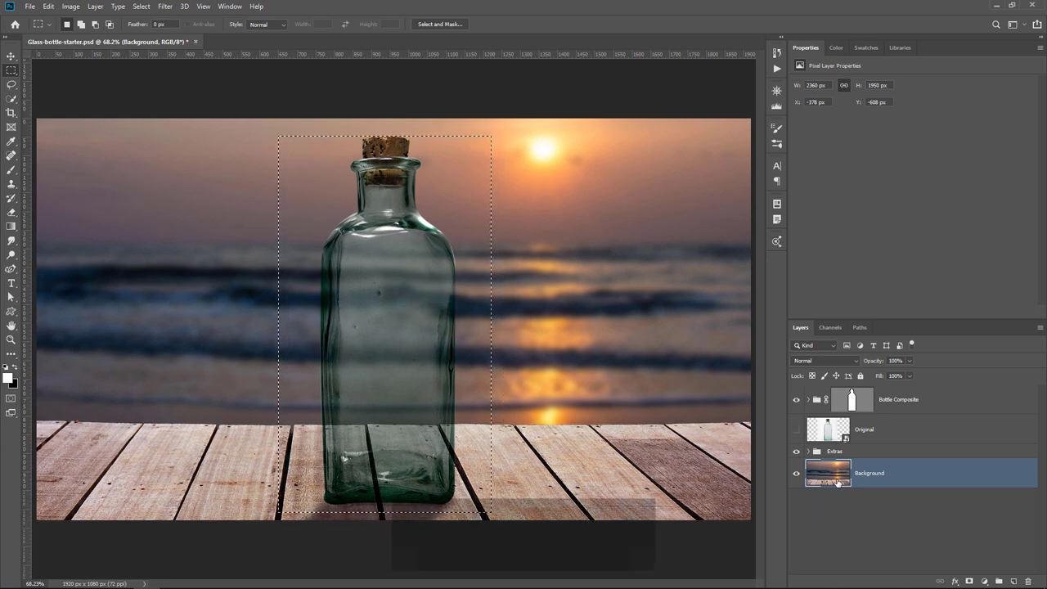
pyautogui.hotkey('ctrl', 'j')
# Step: Check the copy by toggling visibility, then drag Layer 2 into Bottle Composite beneath Luminosity
pyautogui.click(797, 503)
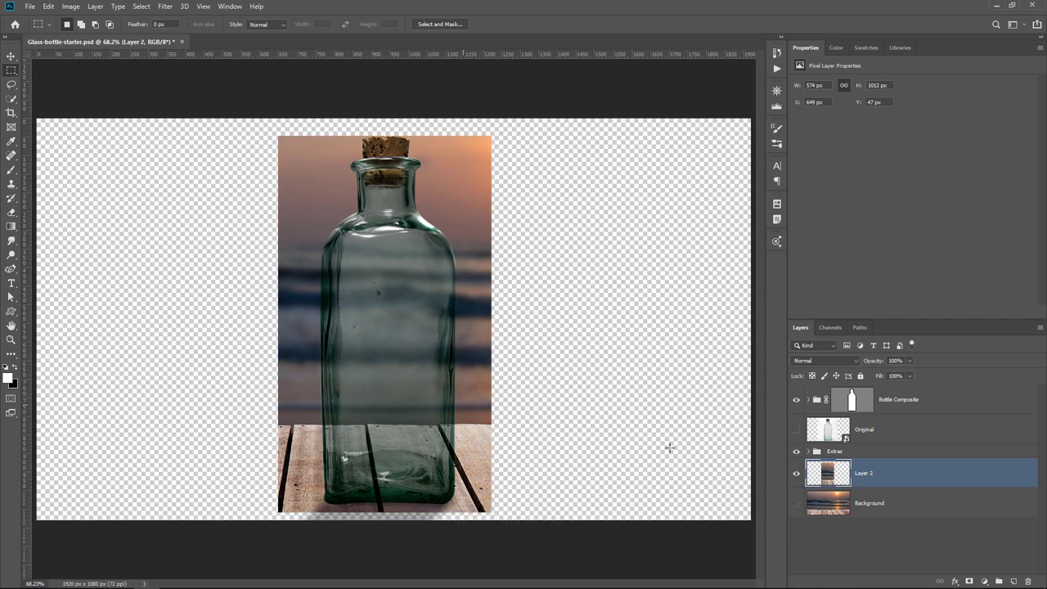
pyautogui.click(796, 503)
pyautogui.click(797, 475)
pyautogui.click(796, 475)
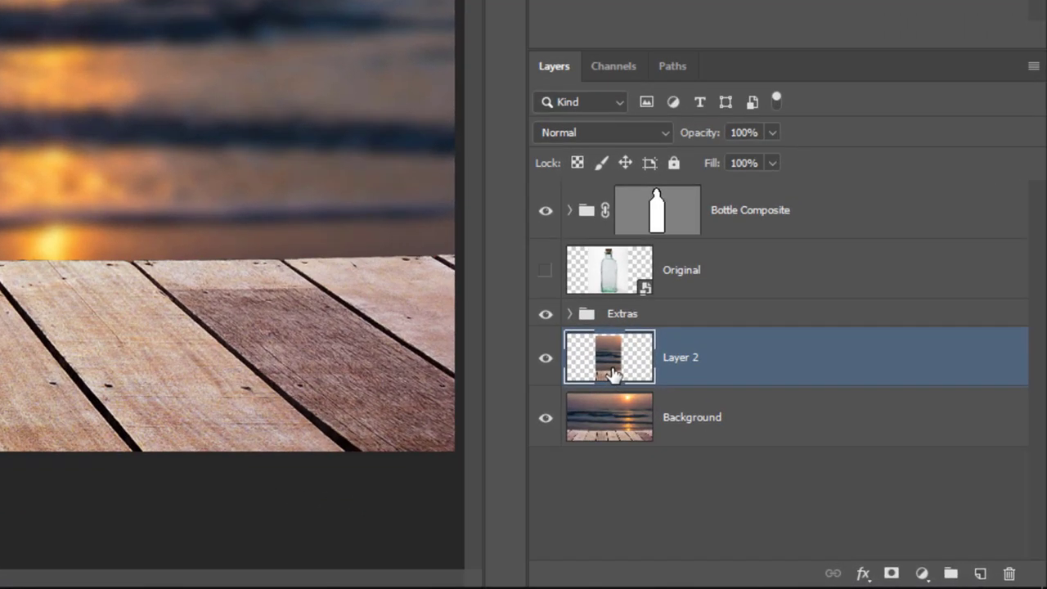
pyautogui.click(569, 210)
pyautogui.scroll(-5, 671, 446)
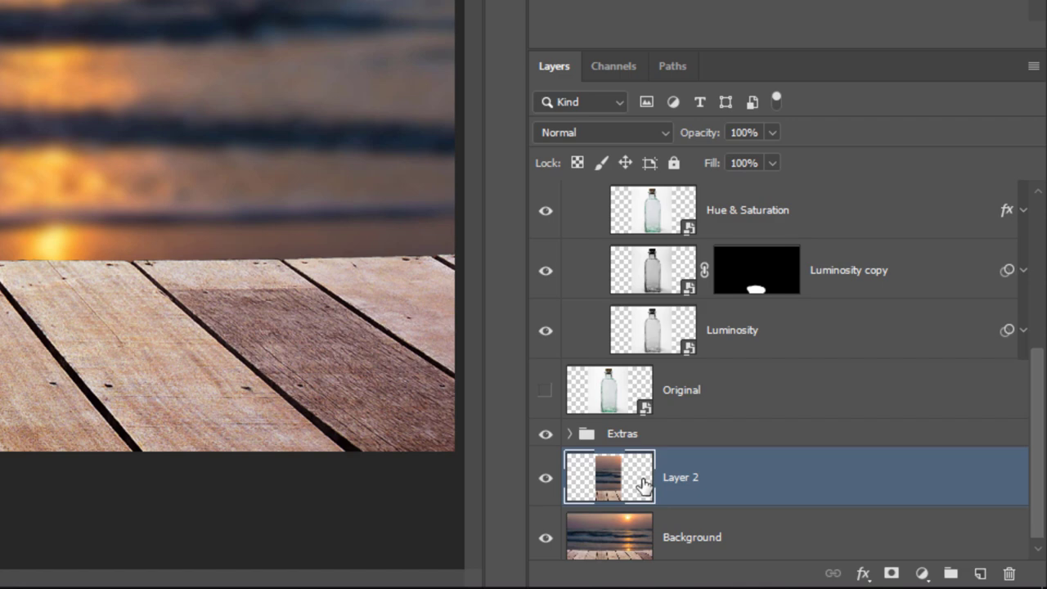
pyautogui.moveTo(646, 484); pyautogui.dragTo(643, 362)
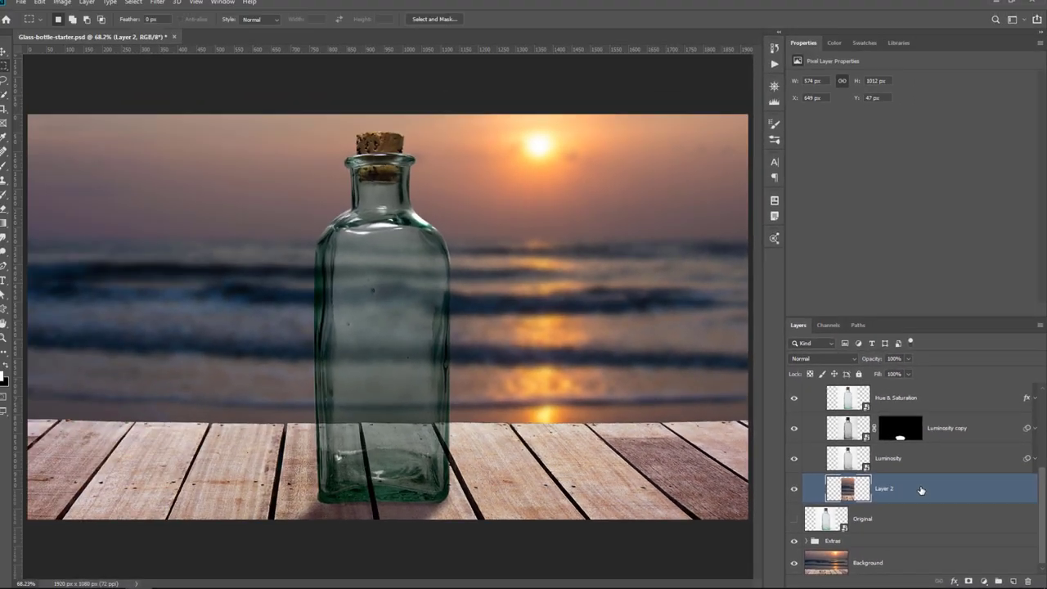
# Step: Convert Layer 2 to a smart object and start a Warp transform on it
pyautogui.rightClick(805, 393)
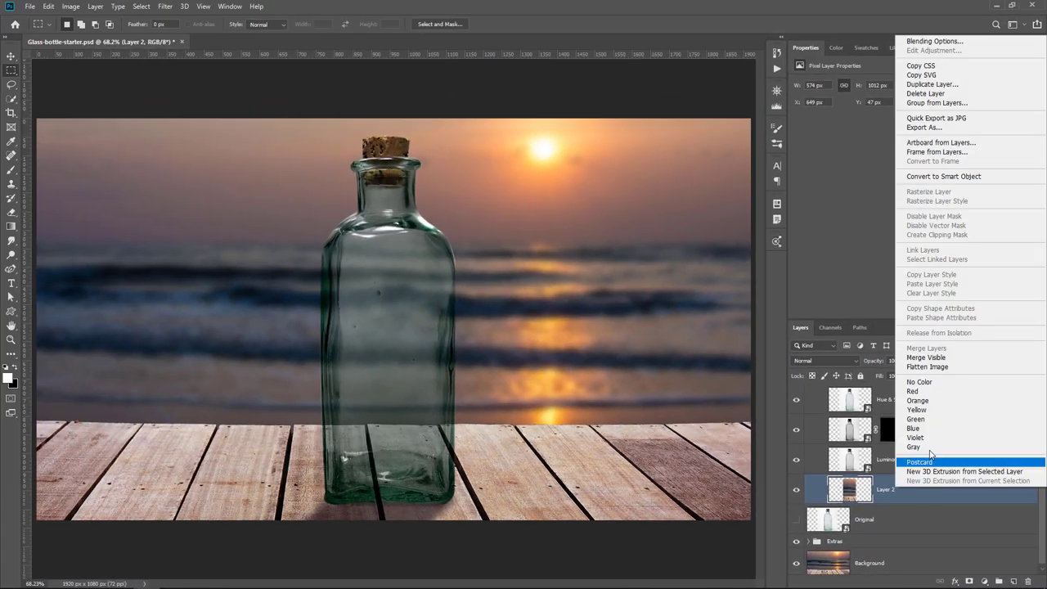
pyautogui.click(942, 177)
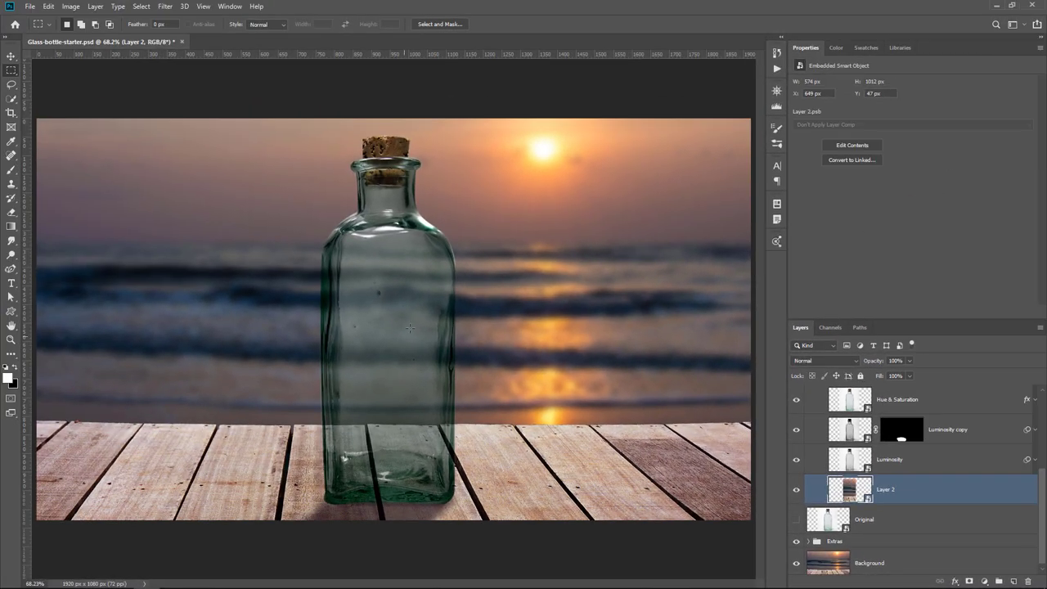
pyautogui.hotkey('ctrl', 't')
pyautogui.rightClick(391, 252)
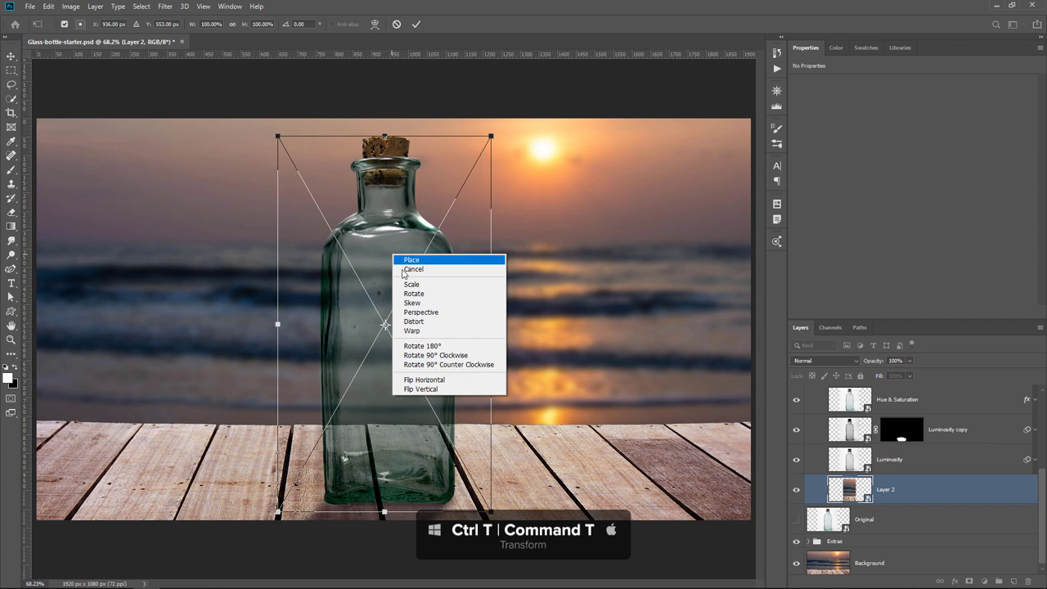
pyautogui.click(414, 329)
# Step: Pull the warp corners and sides inward so the beach follows the bottle's neck, body and base
pyautogui.moveTo(279, 139); pyautogui.dragTo(349, 194)
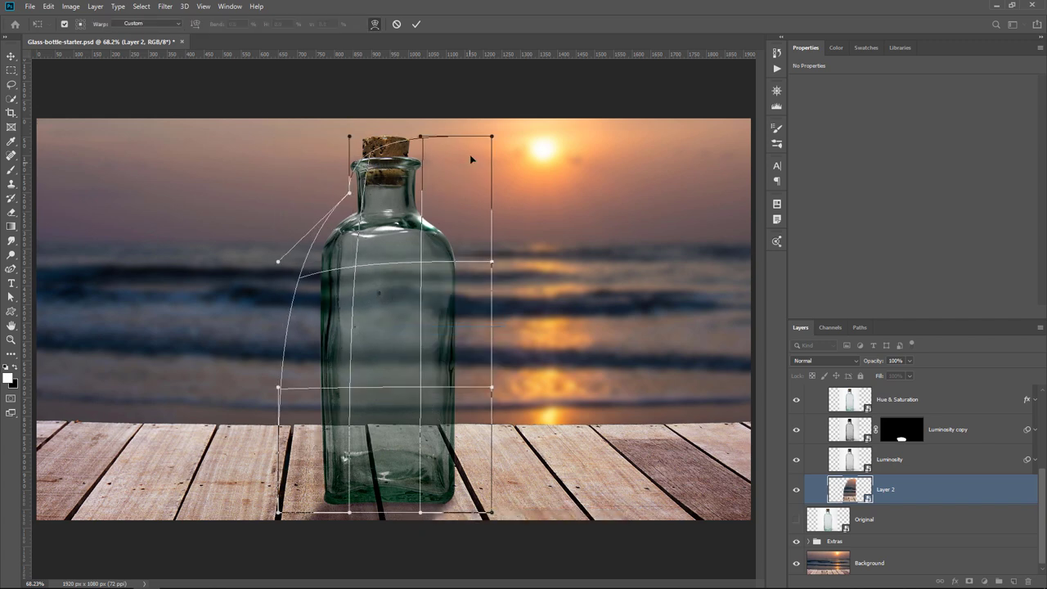
pyautogui.moveTo(491, 137); pyautogui.dragTo(479, 194)
pyautogui.moveTo(493, 503); pyautogui.dragTo(463, 496)
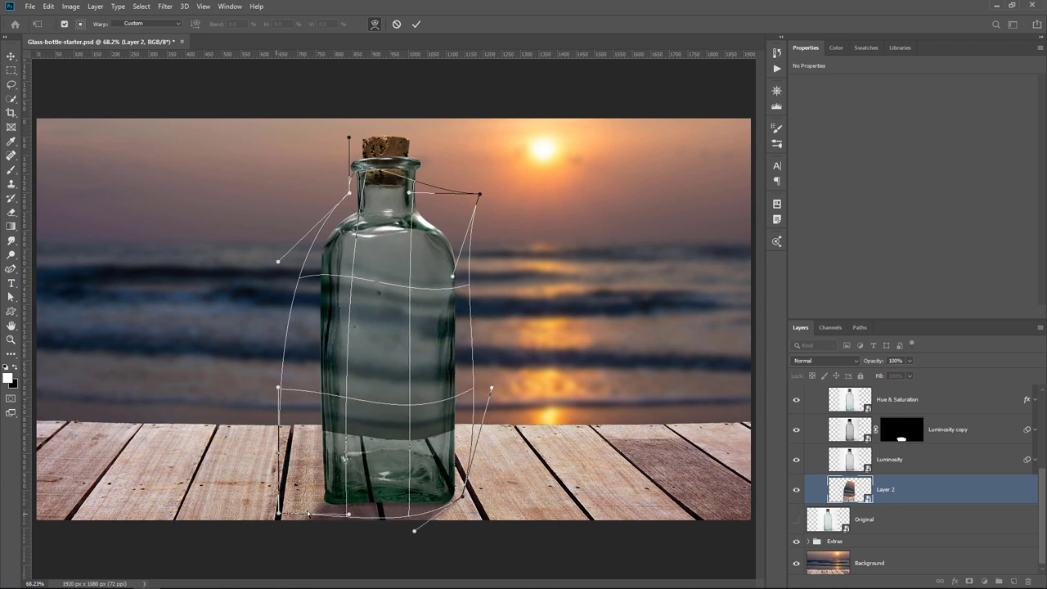
pyautogui.moveTo(279, 514); pyautogui.dragTo(324, 507)
pyautogui.moveTo(295, 397); pyautogui.dragTo(317, 402)
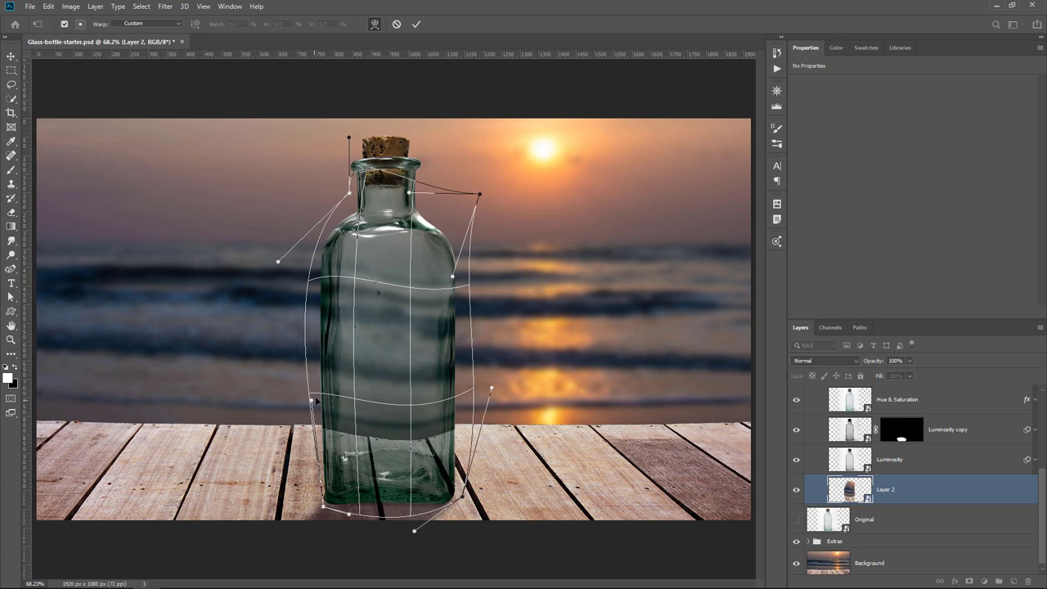
pyautogui.moveTo(488, 397); pyautogui.dragTo(459, 436)
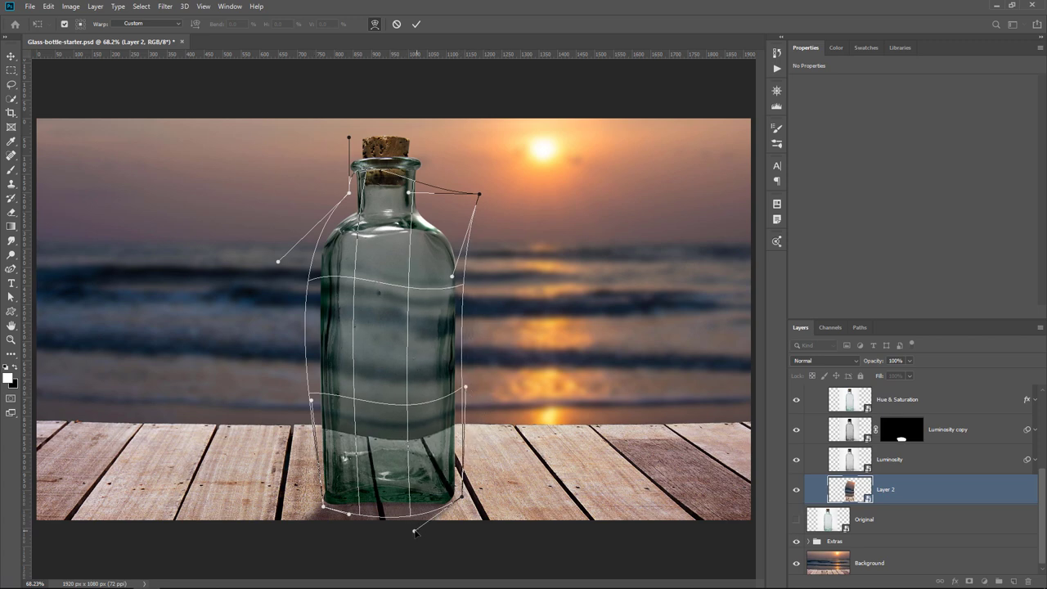
pyautogui.moveTo(415, 532); pyautogui.dragTo(413, 467)
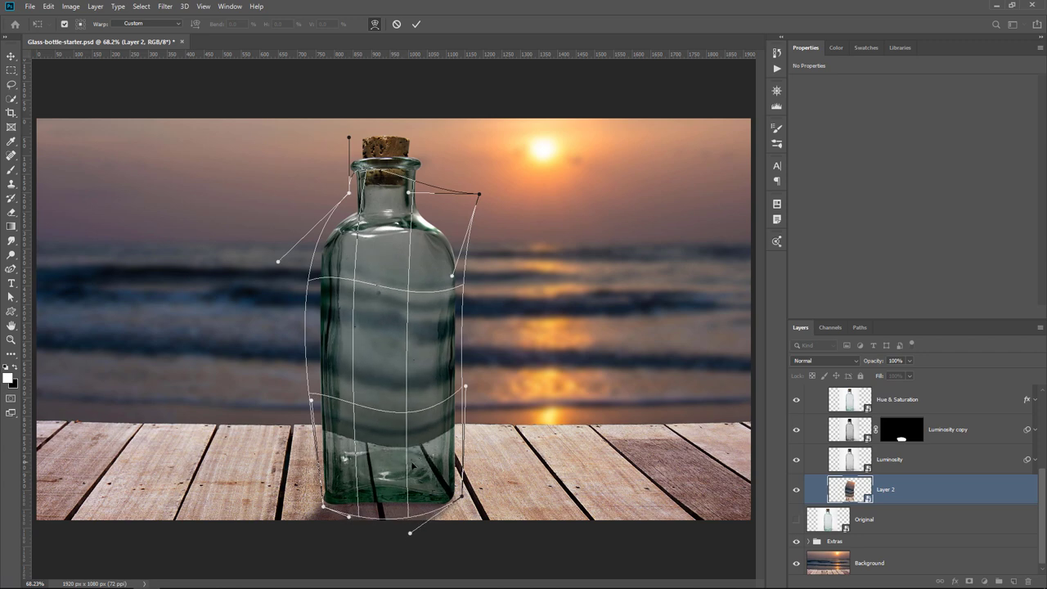
pyautogui.press('Return')
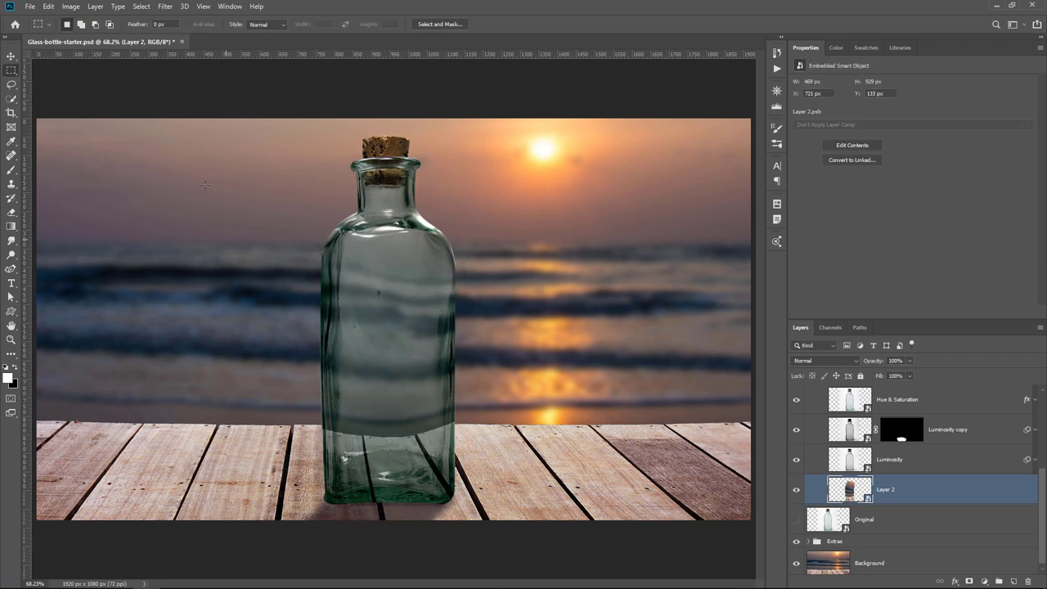
# Step: Apply Liquify to Layer 2, pushing the planks and waves near the bottle's bottom
pyautogui.click(166, 7)
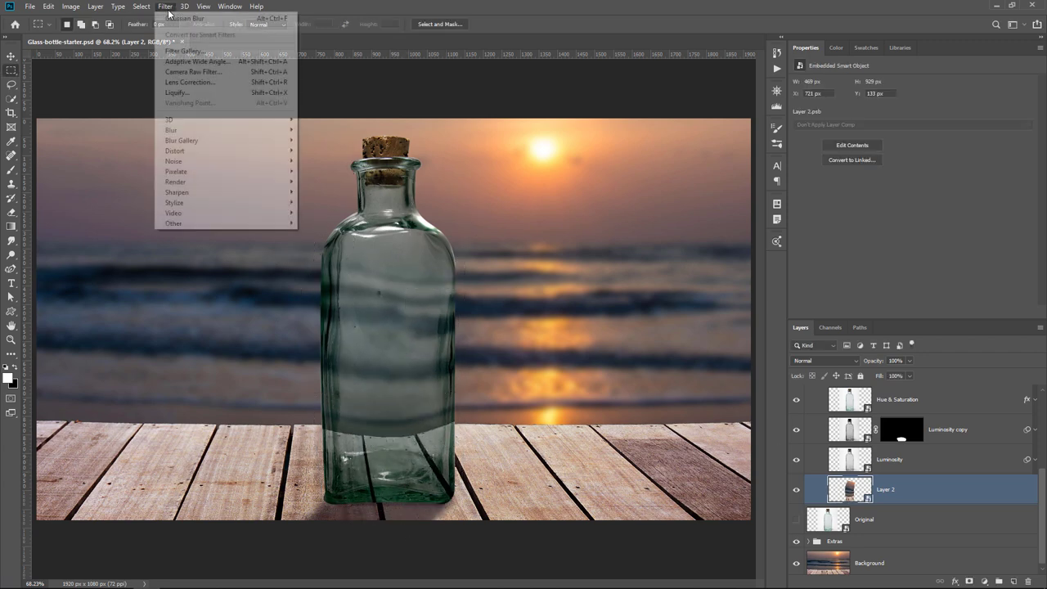
pyautogui.click(198, 92)
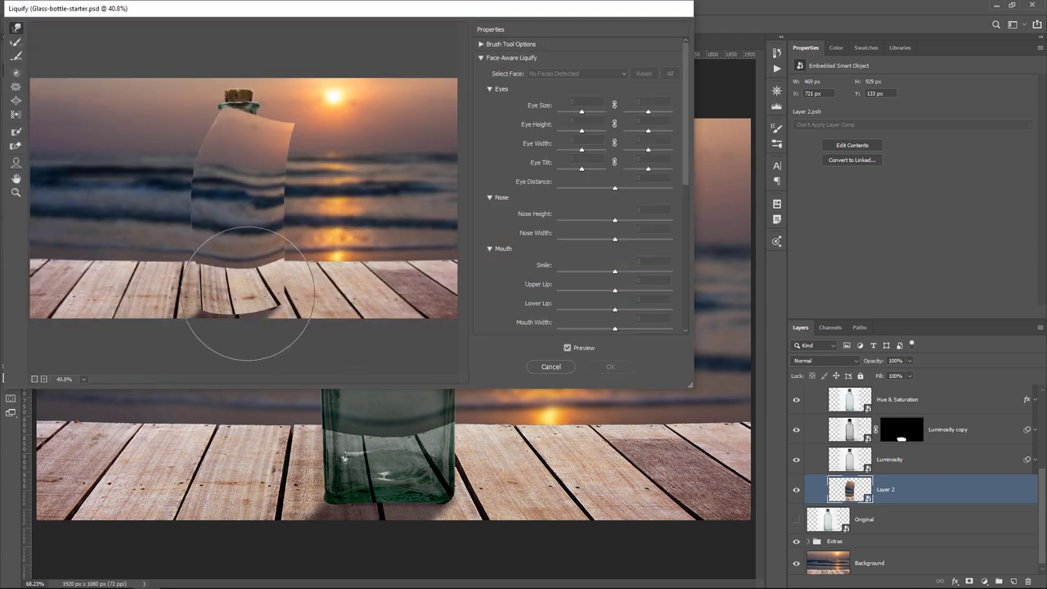
pyautogui.press('[')
pyautogui.press('[')
pyautogui.press('[')
pyautogui.press('[')
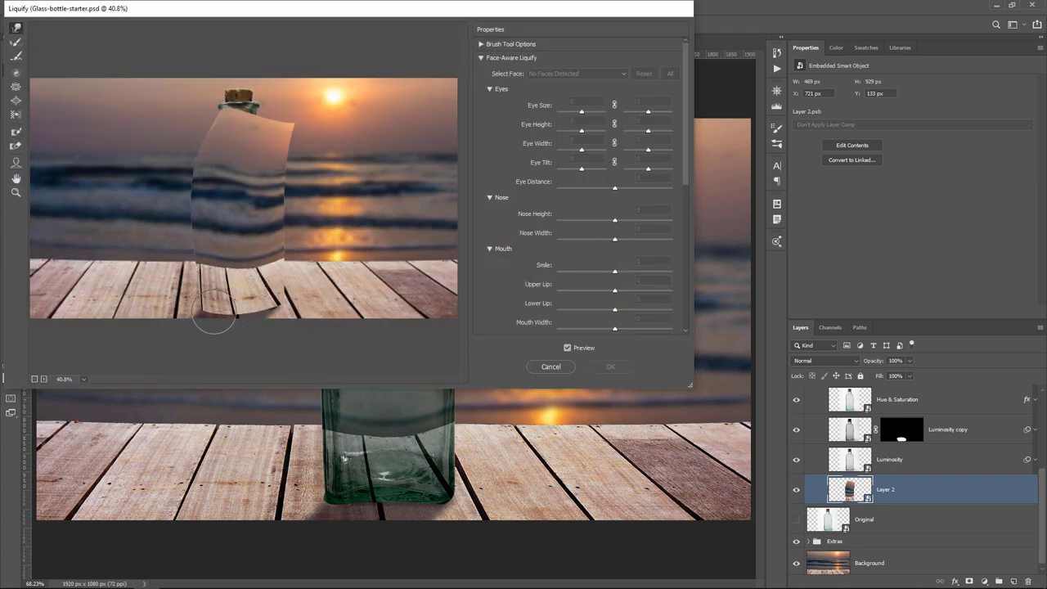
pyautogui.moveTo(219, 305)
pyautogui.mouseDown()
pyautogui.moveTo(194, 297)
pyautogui.moveTo(264, 310)
pyautogui.moveTo(272, 306)
pyautogui.moveTo(256, 300)
pyautogui.moveTo(261, 309)
pyautogui.moveTo(263, 294)
pyautogui.moveTo(283, 292)
pyautogui.moveTo(252, 296)
pyautogui.moveTo(278, 296)
pyautogui.moveTo(264, 304)
pyautogui.moveTo(211, 289)
pyautogui.moveTo(217, 299)
pyautogui.moveTo(214, 269)
pyautogui.moveTo(256, 269)
pyautogui.moveTo(233, 245)
pyautogui.mouseUp()
pyautogui.press(']')
pyautogui.press(']')
pyautogui.press(']')
pyautogui.press(']')
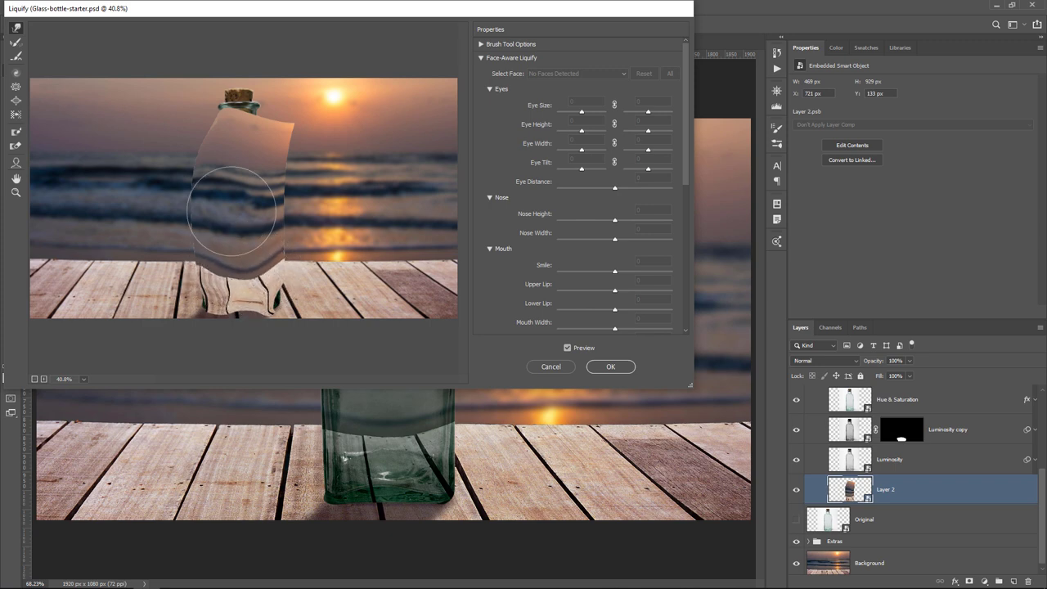
pyautogui.click(610, 367)
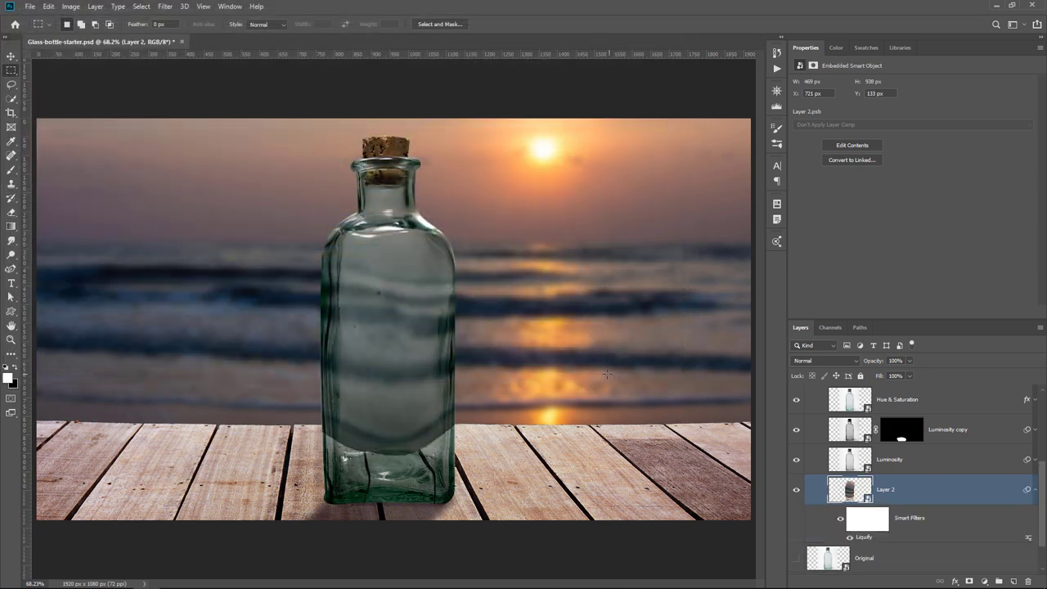
# Step: Apply Filter > Blur > Gaussian Blur to Layer 2 with a 3.1-pixel radius
pyautogui.click(165, 8)
pyautogui.moveTo(246, 130)
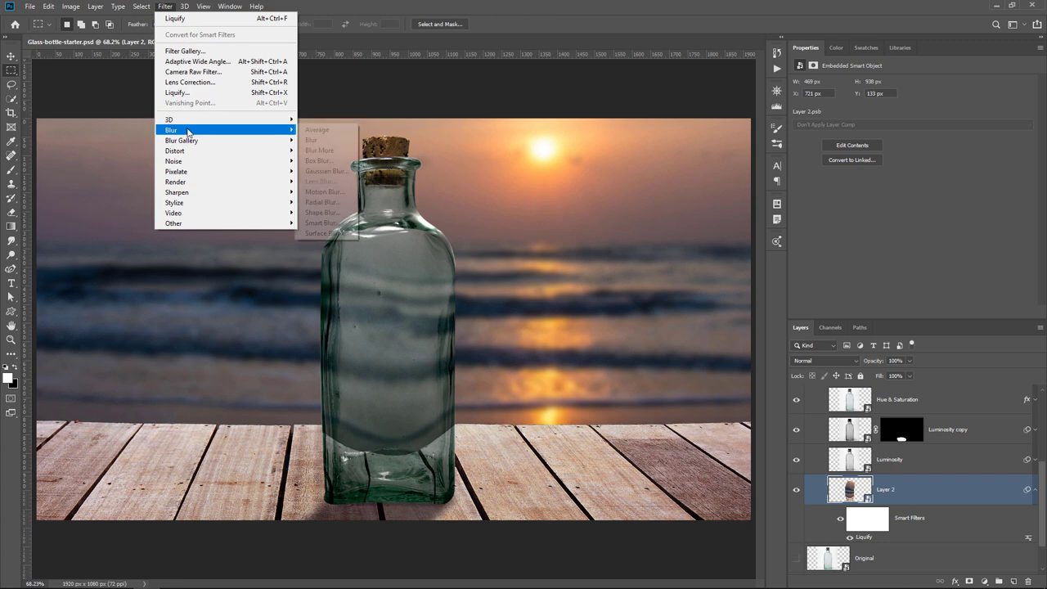
pyautogui.click(339, 172)
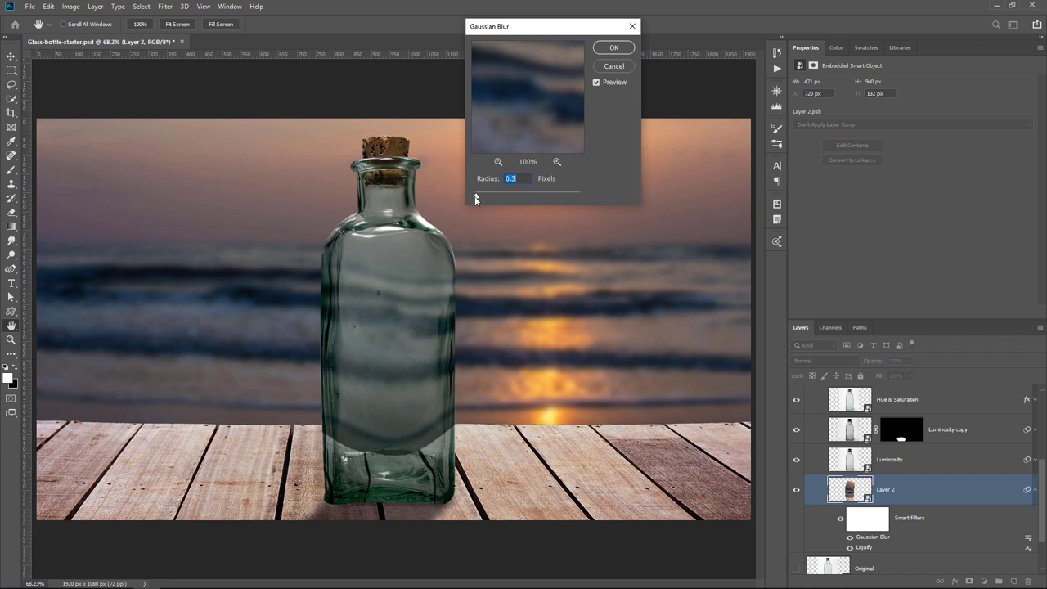
pyautogui.moveTo(478, 195); pyautogui.dragTo(492, 199)
pyautogui.click(613, 48)
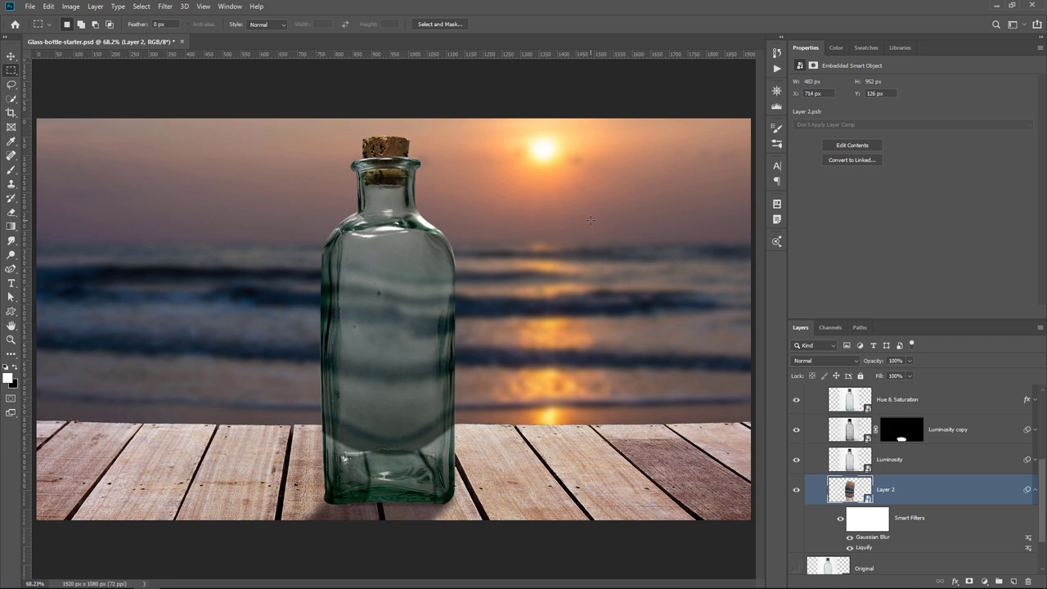
# Step: Hide Layer 2 and the sunset deck Background layer
pyautogui.click(796, 491)
pyautogui.scroll(-2, 797, 495)
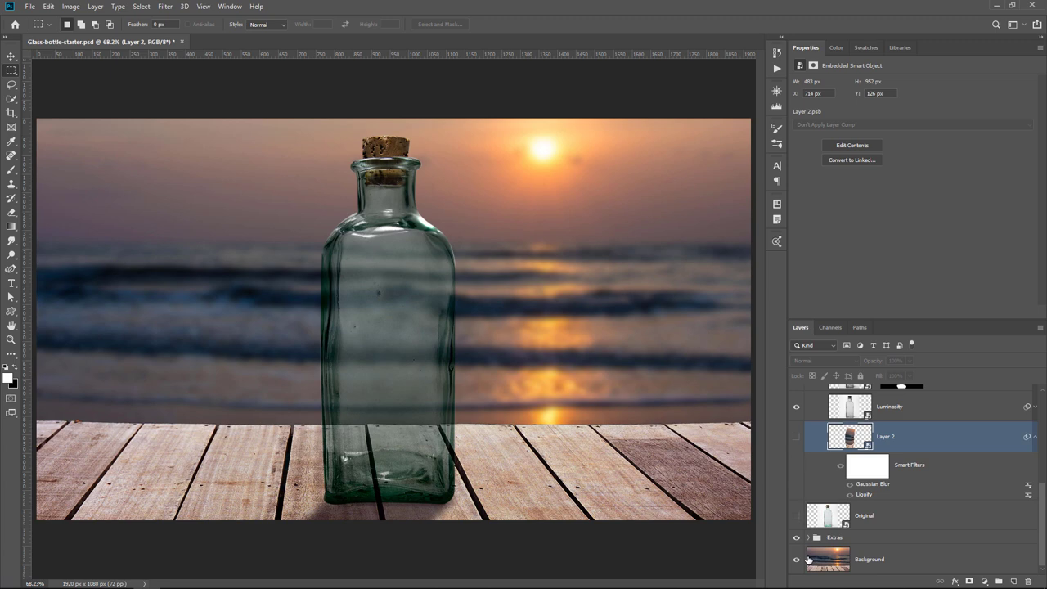
pyautogui.click(797, 560)
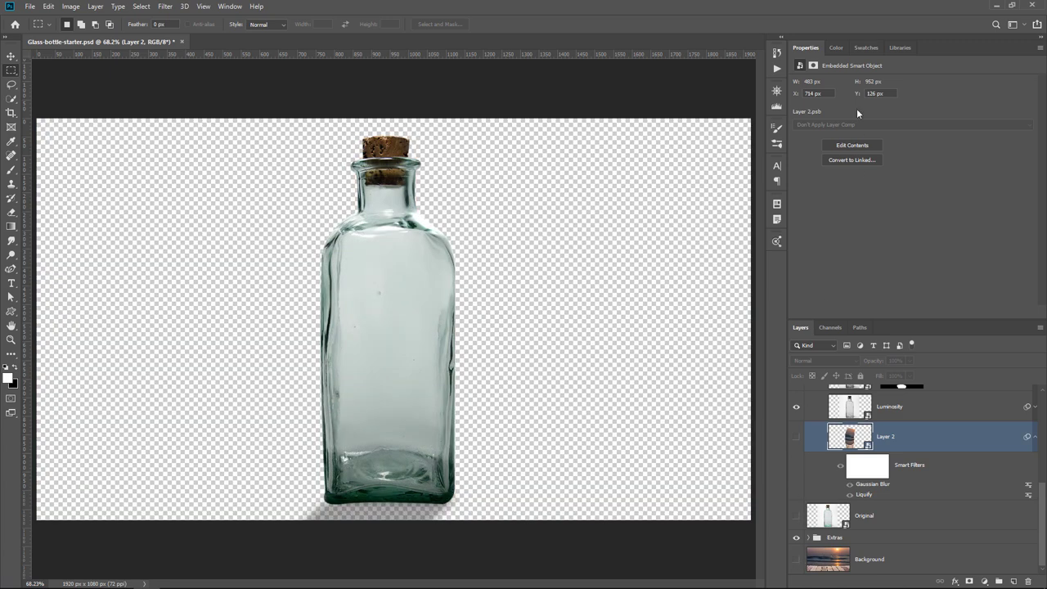
# Step: Place the Futuristic pyramid interior image from Libraries and move it below the bottle layers
pyautogui.click(901, 48)
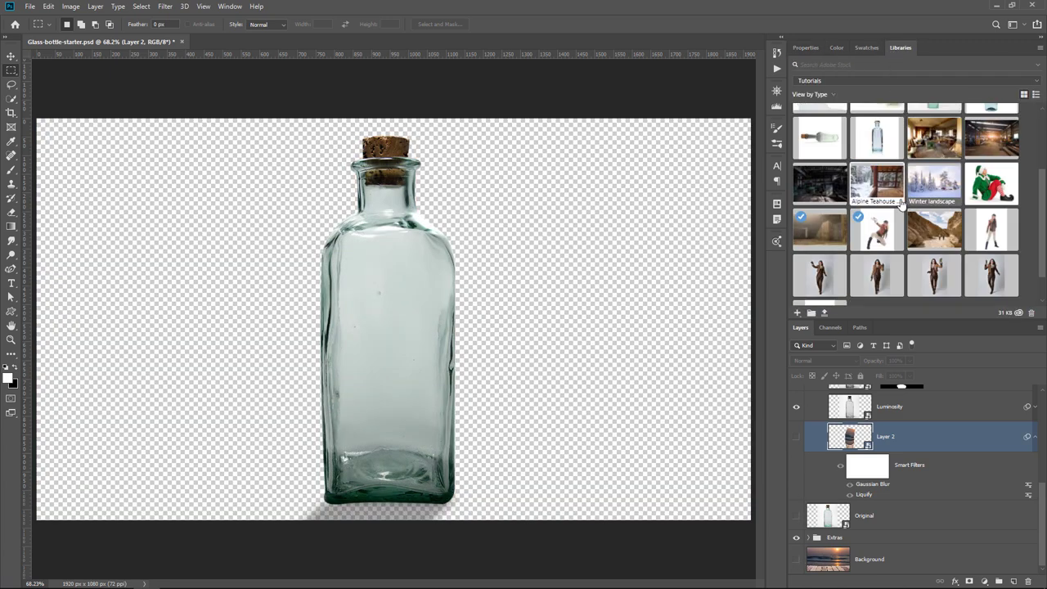
pyautogui.moveTo(822, 235); pyautogui.dragTo(411, 276)
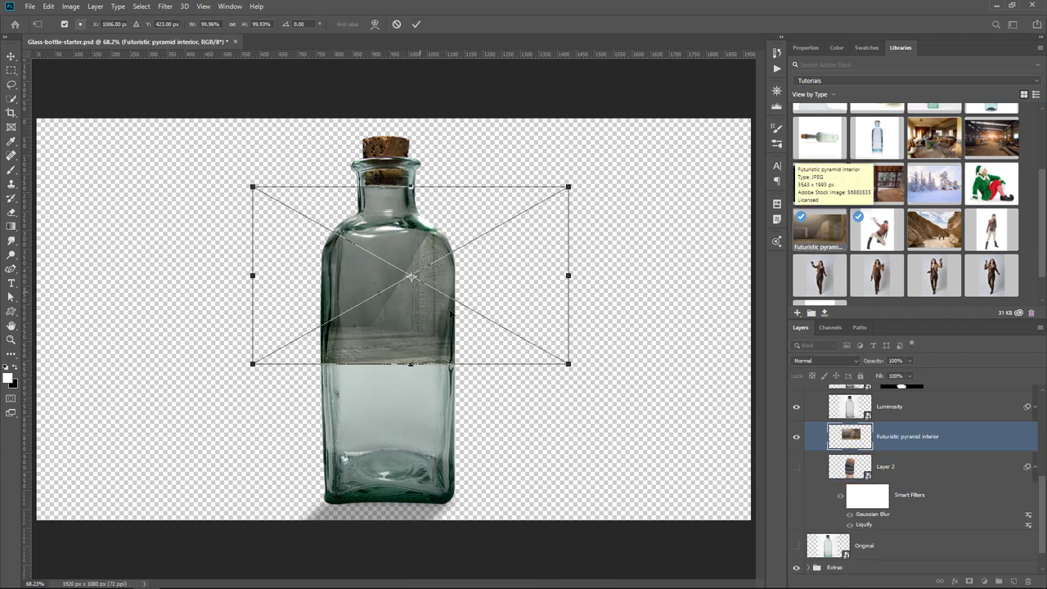
pyautogui.press('Return')
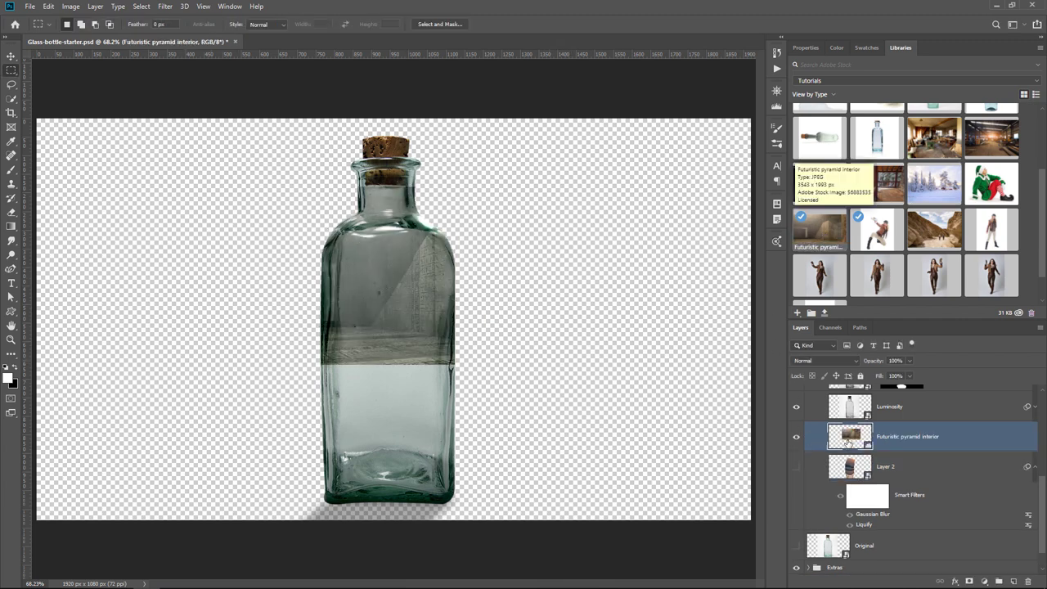
pyautogui.moveTo(850, 440); pyautogui.dragTo(842, 563)
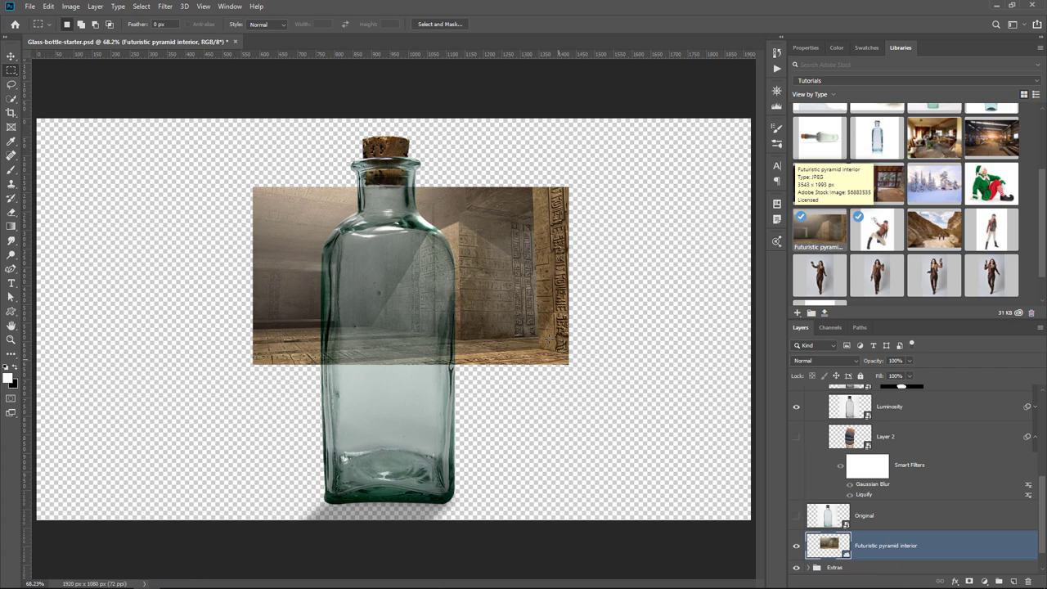
# Step: Scale the pyramid interior image up so it fills the whole canvas
pyautogui.hotkey('ctrl', 't')
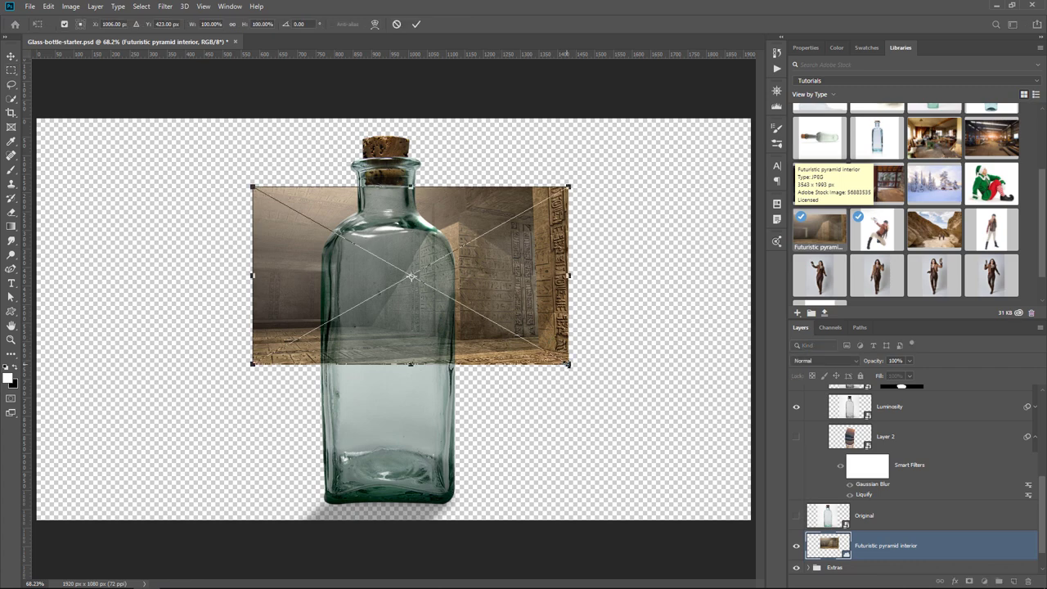
pyautogui.moveTo(569, 364); pyautogui.dragTo(841, 520)
pyautogui.press('Return')
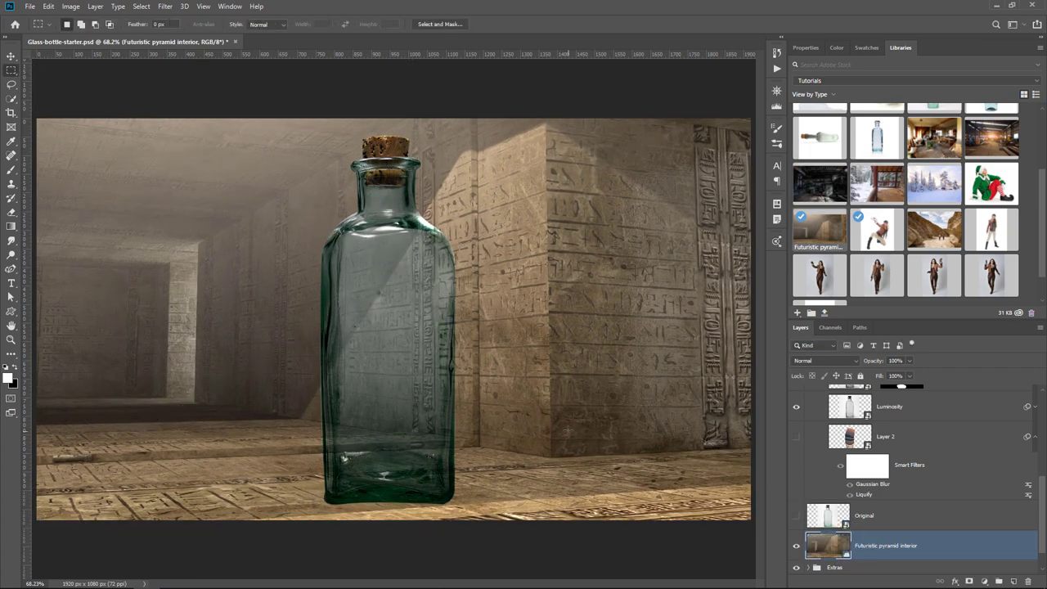